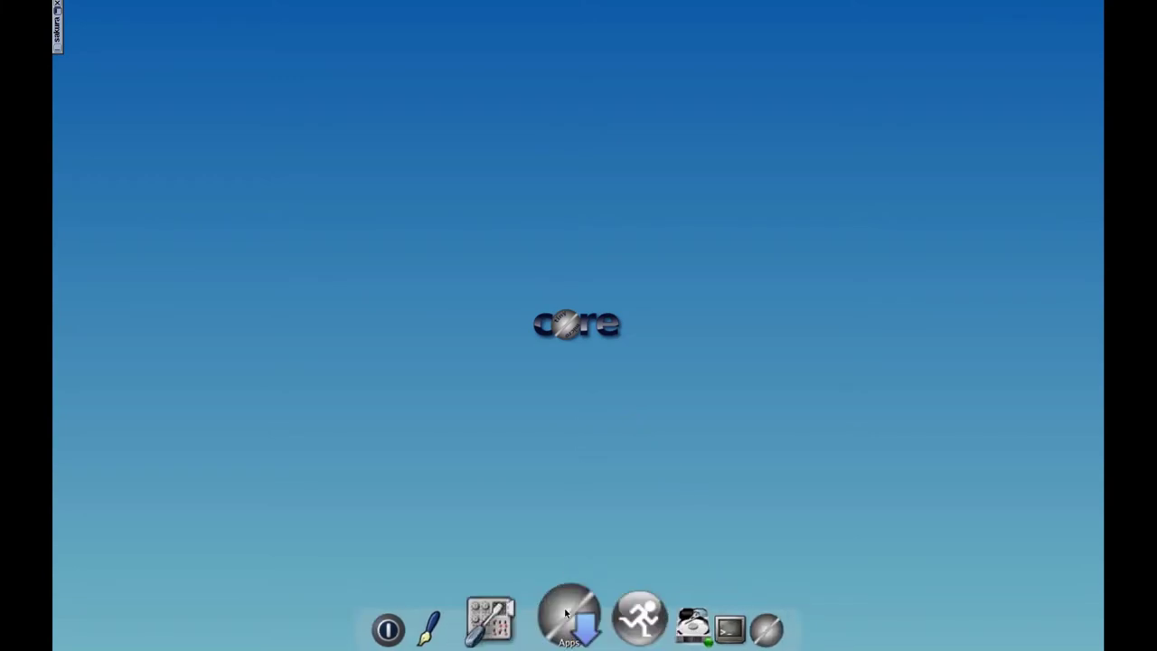
- Browse the remote extension repository and search it for tc-install
left_click(566, 614)
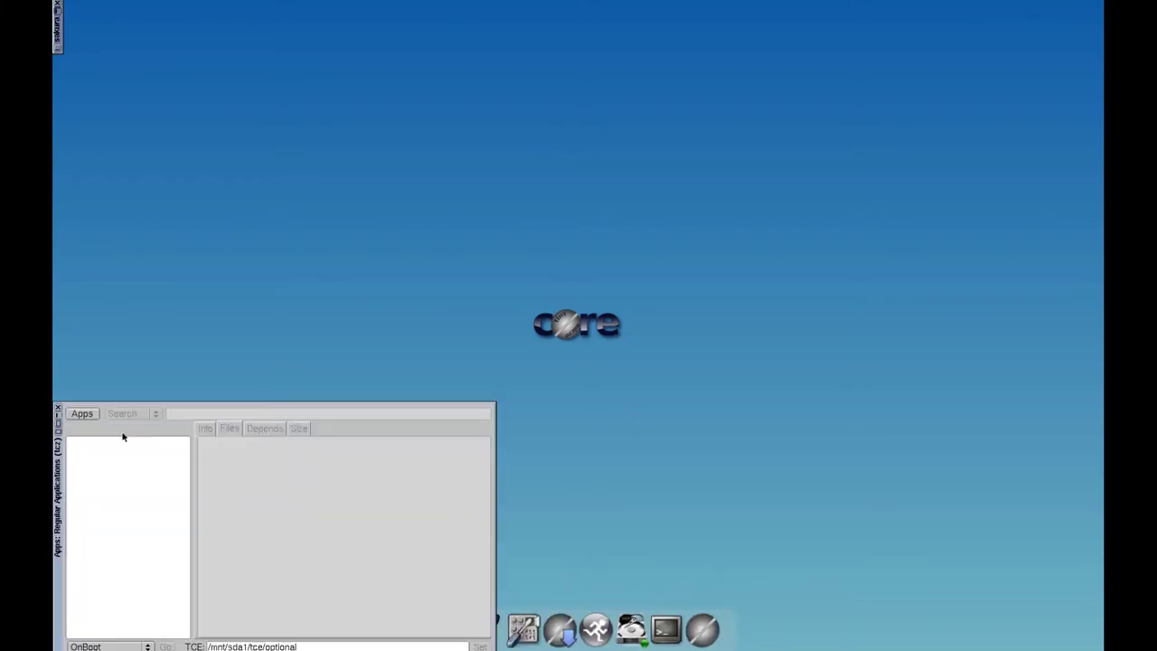
left_click(83, 414)
mouse_move(95, 427)
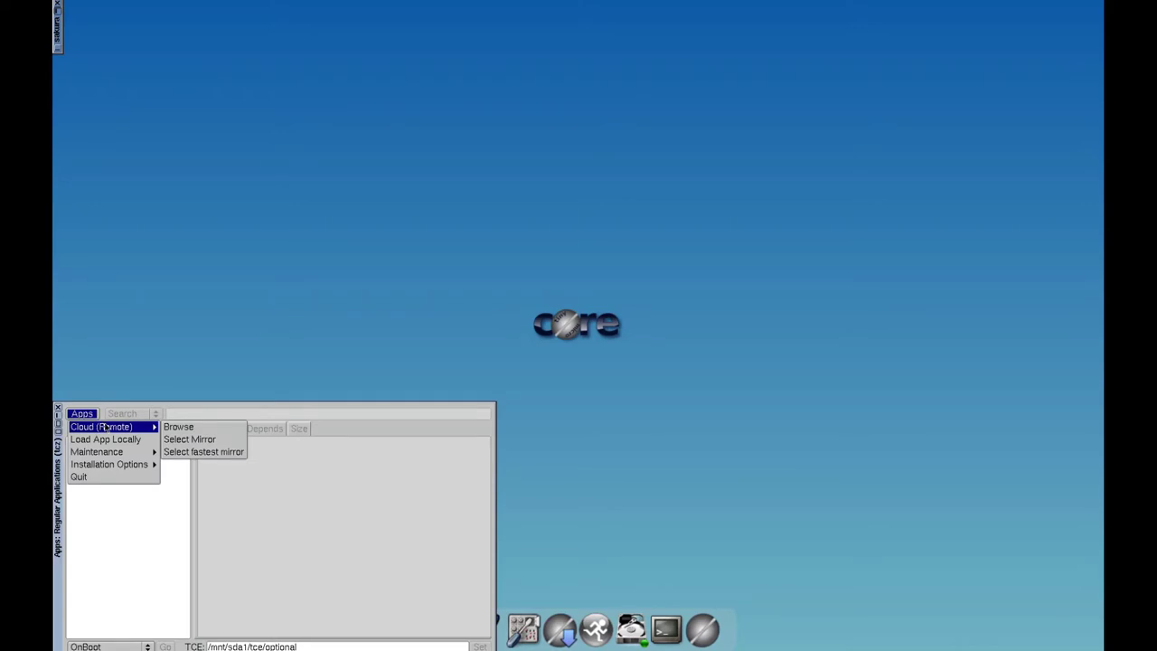
left_click(177, 427)
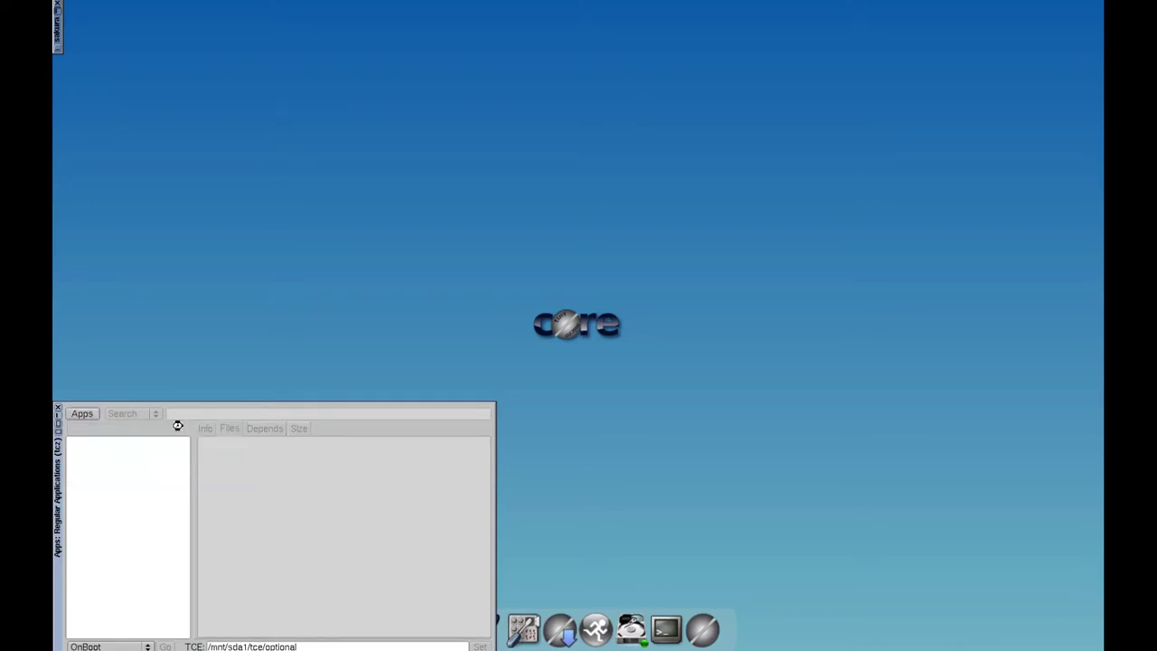
type("tc")
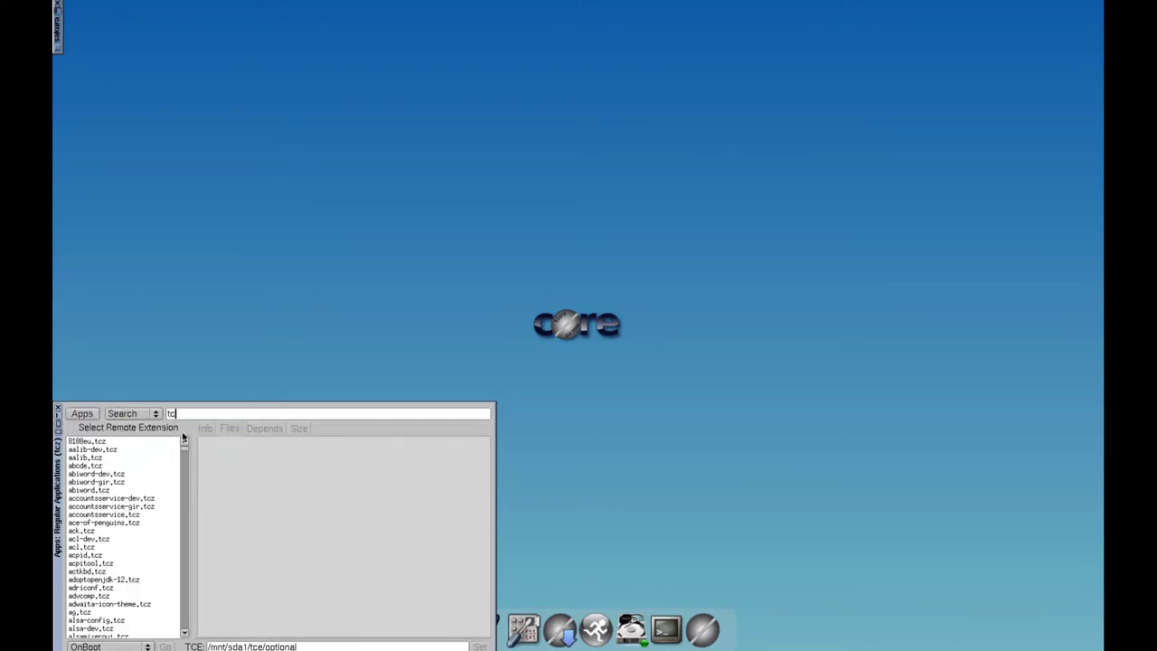
type("-install")
key("Return")
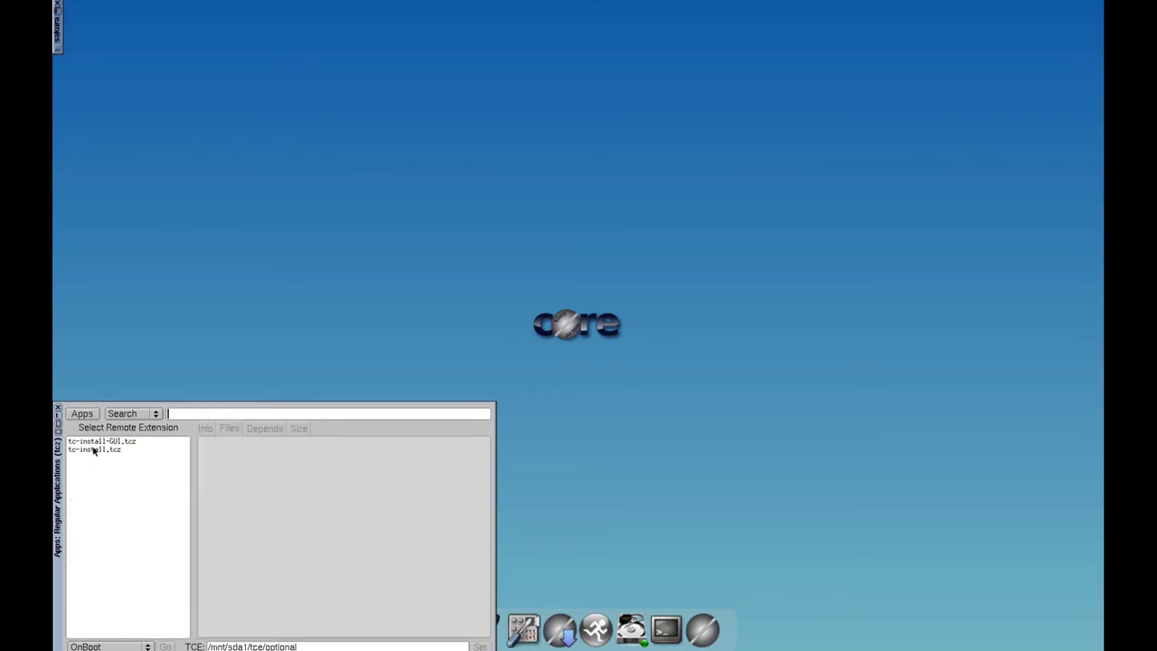
- Compare the descriptions of tc-install-GUI.tcz and tc-install.tcz, look at the available download modes, and close the Apps window
left_click(100, 441)
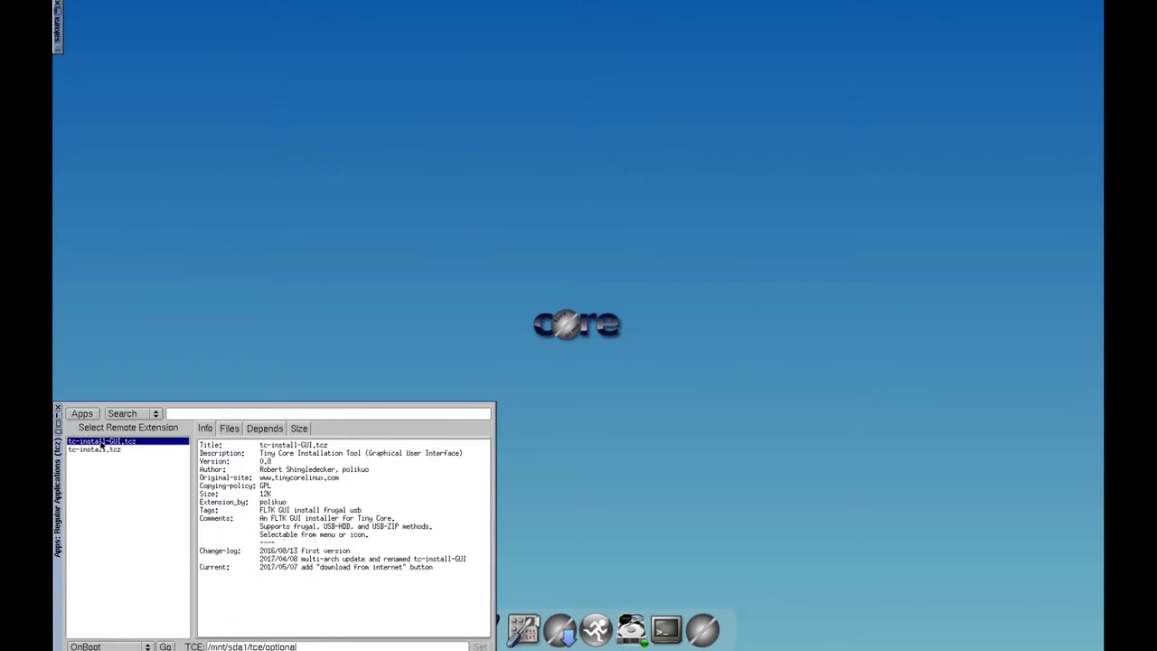
left_click(100, 449)
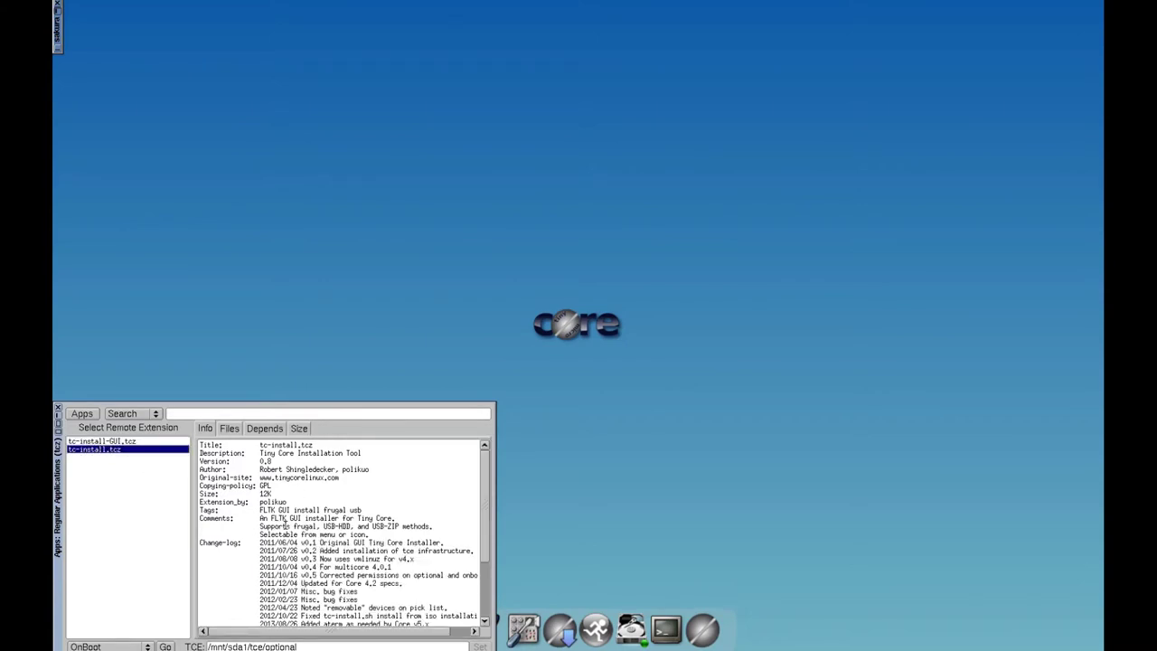
scroll(335, 548, "down", 4)
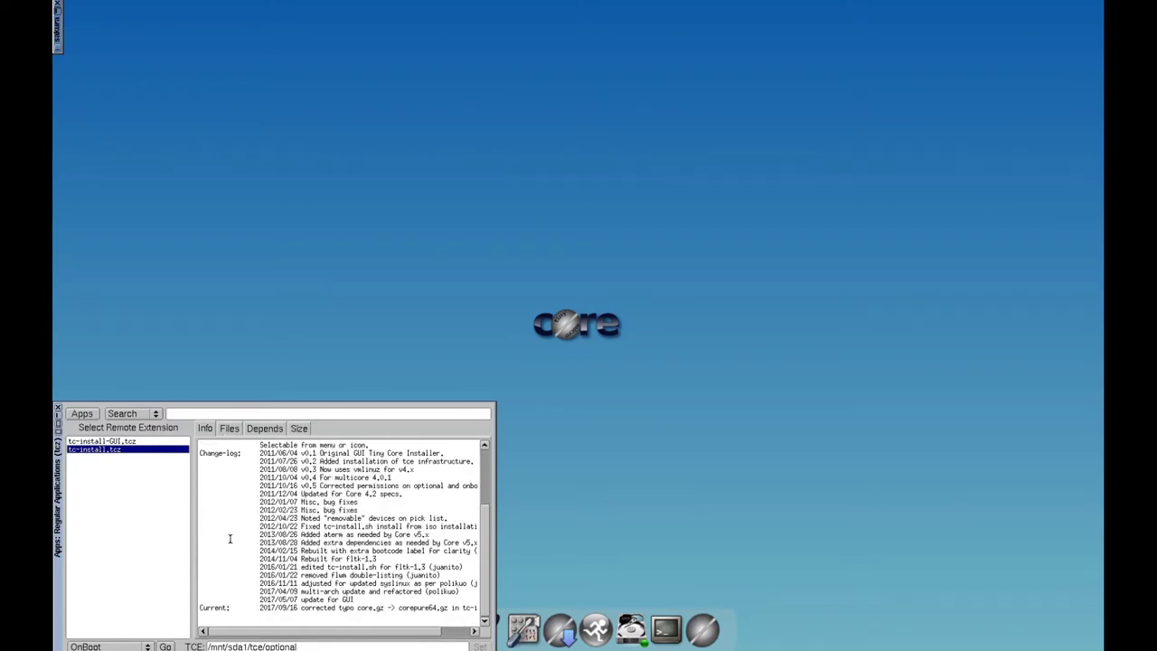
left_click(136, 442)
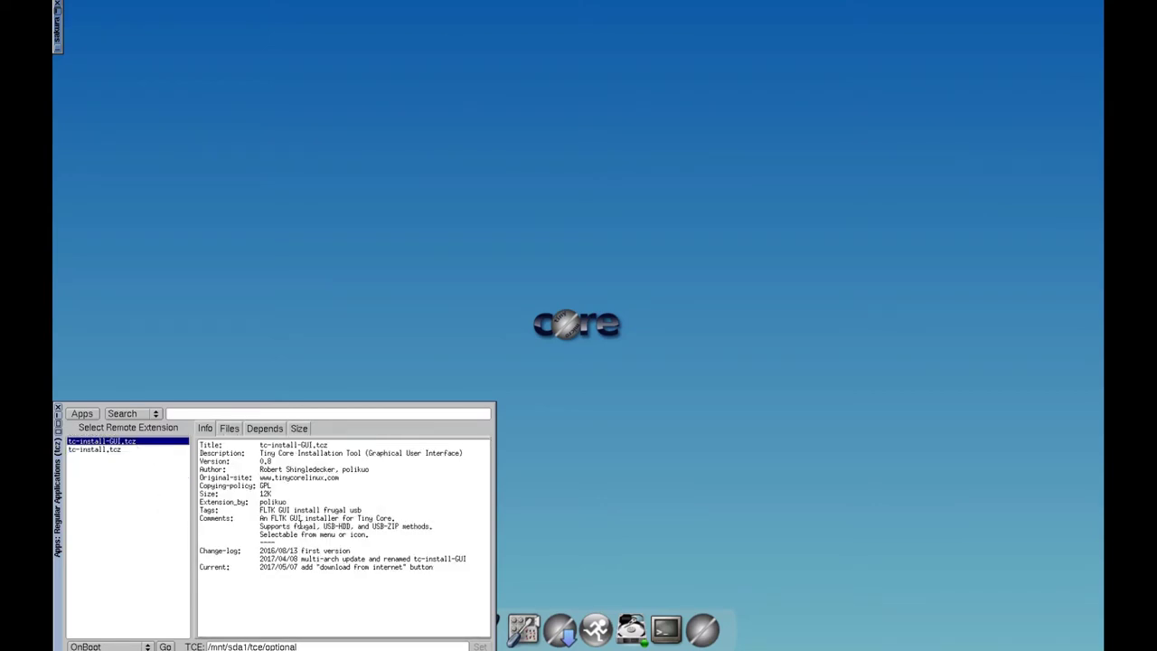
left_click(113, 449)
left_click(116, 444)
left_click(128, 646)
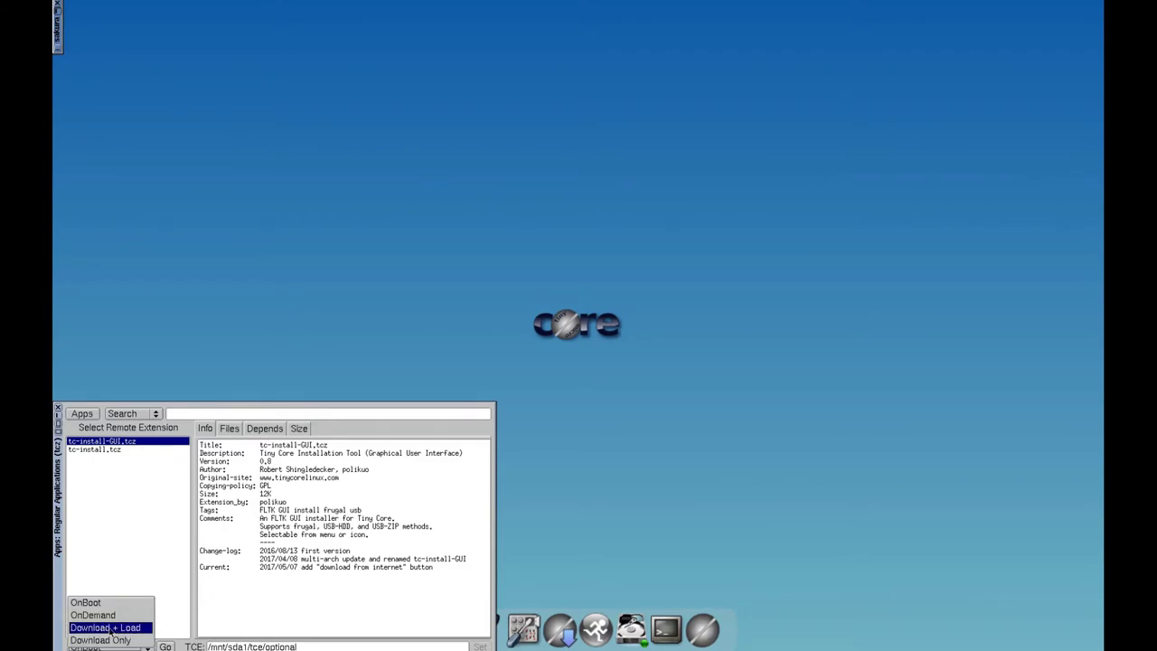
left_click(172, 622)
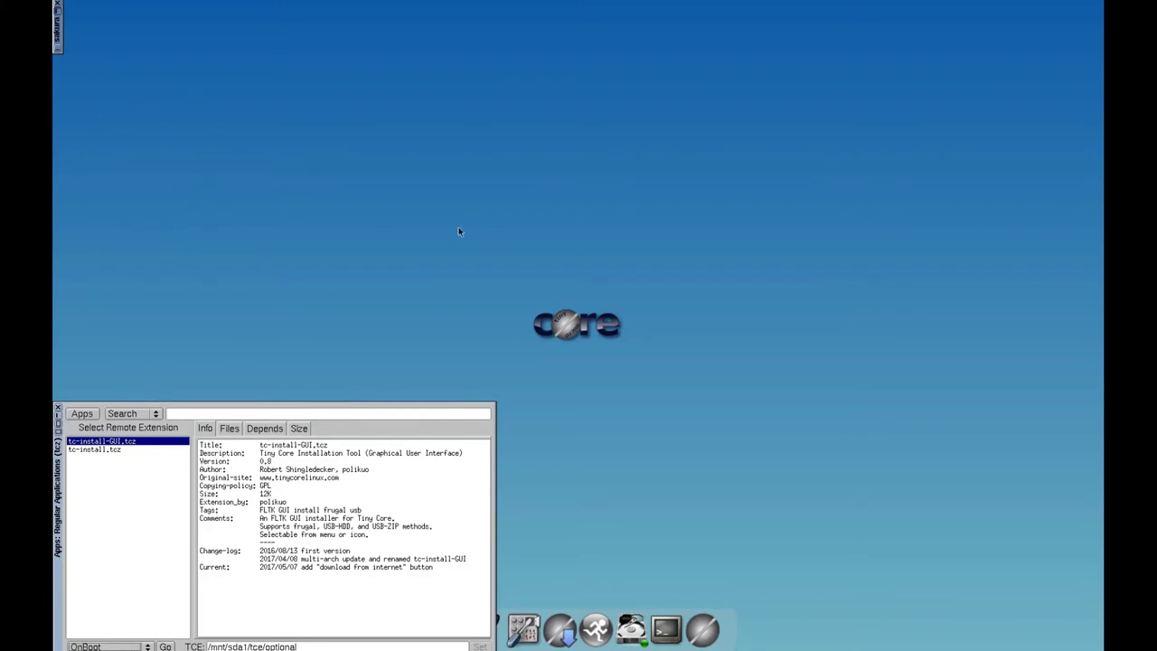
left_click(57, 407)
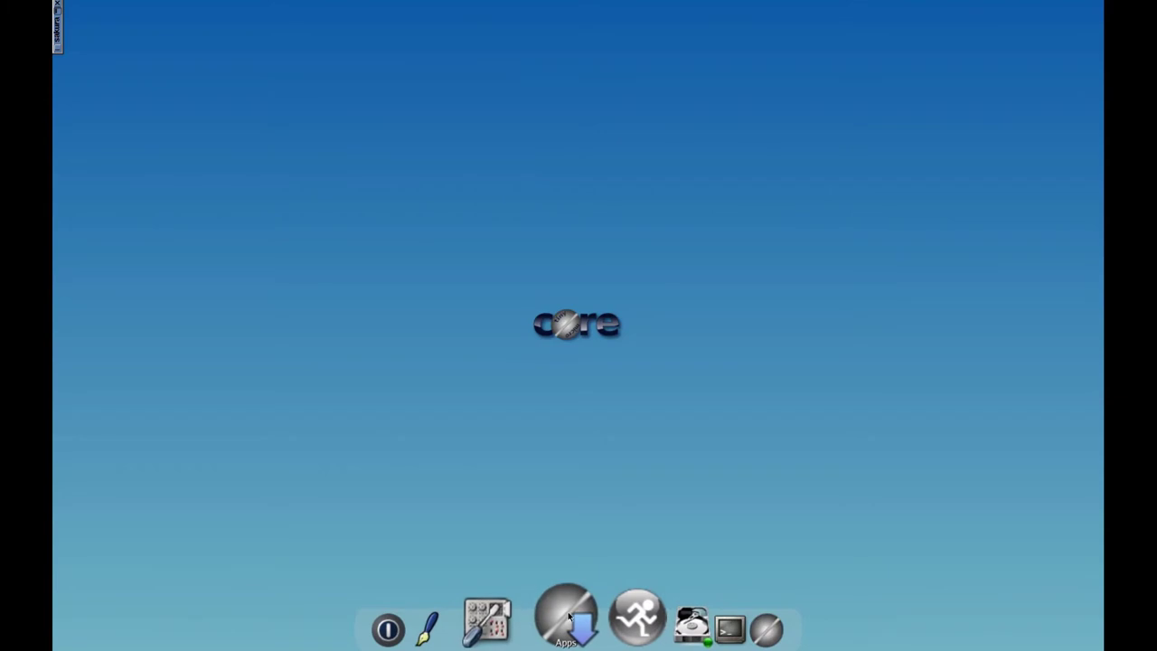
- Launch the tc-install tool and set the core.gz path to /mnt/sdb/boot/corepure64.gz
left_click(714, 614)
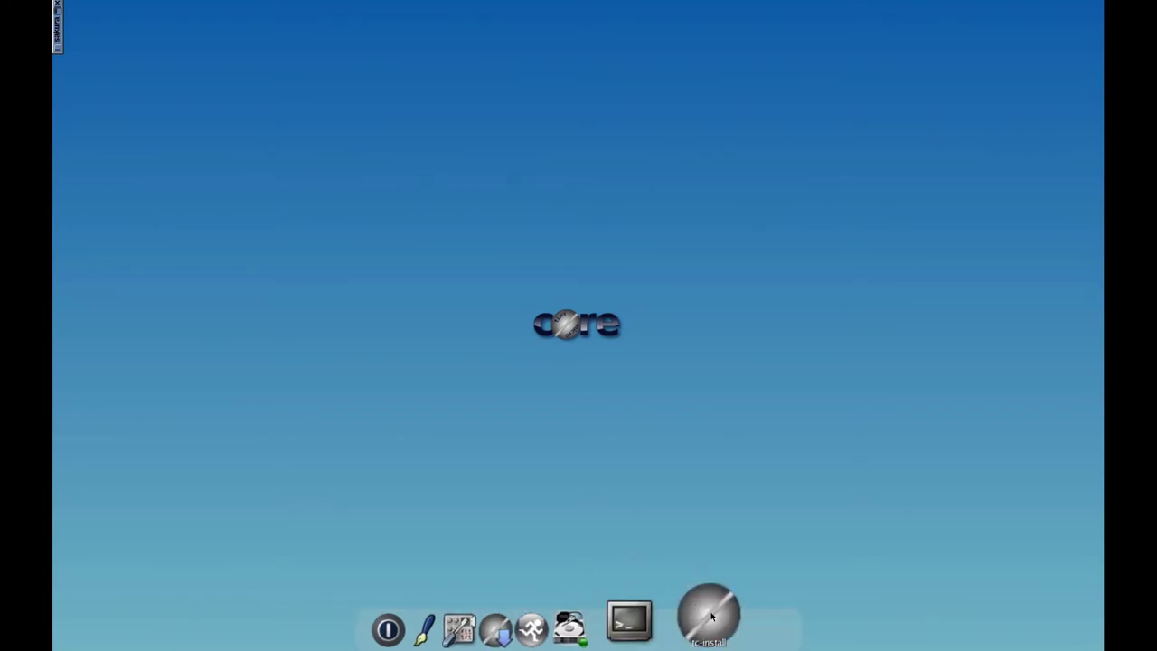
left_click_drag(58, 525, 430, 331)
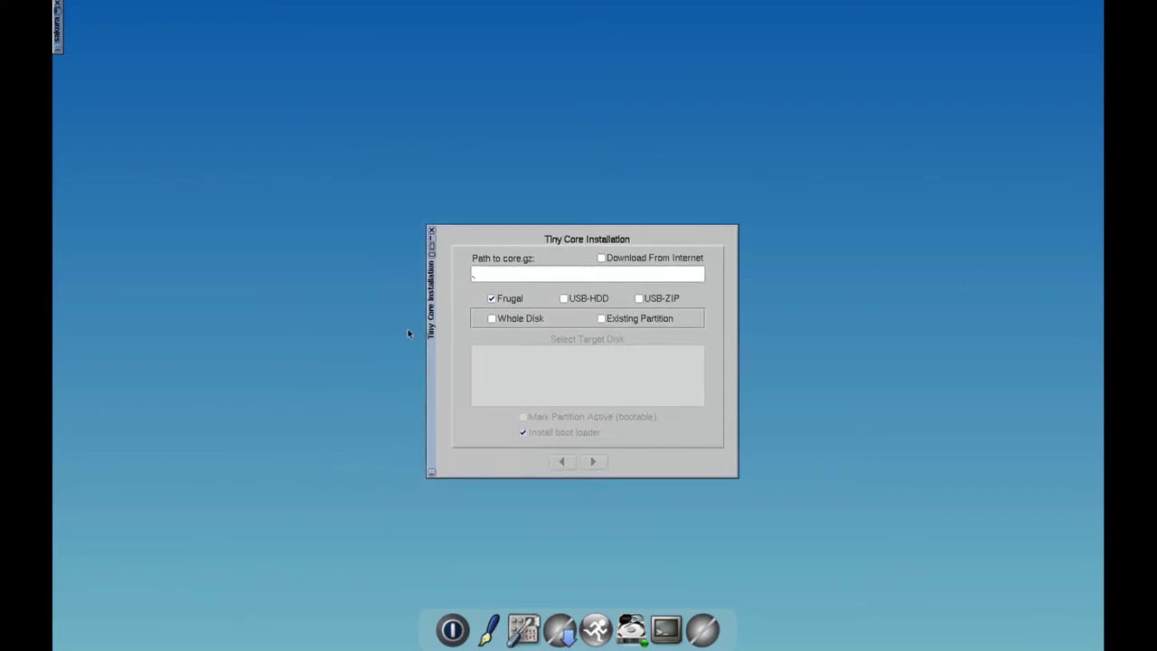
left_click(502, 274)
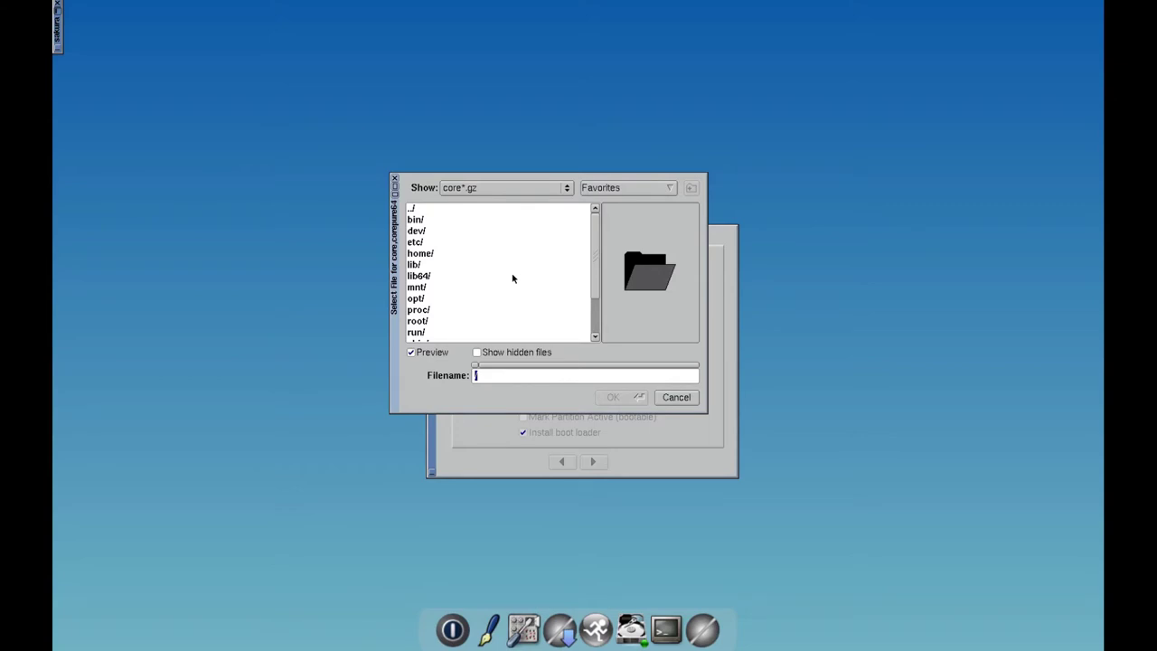
left_click(420, 288)
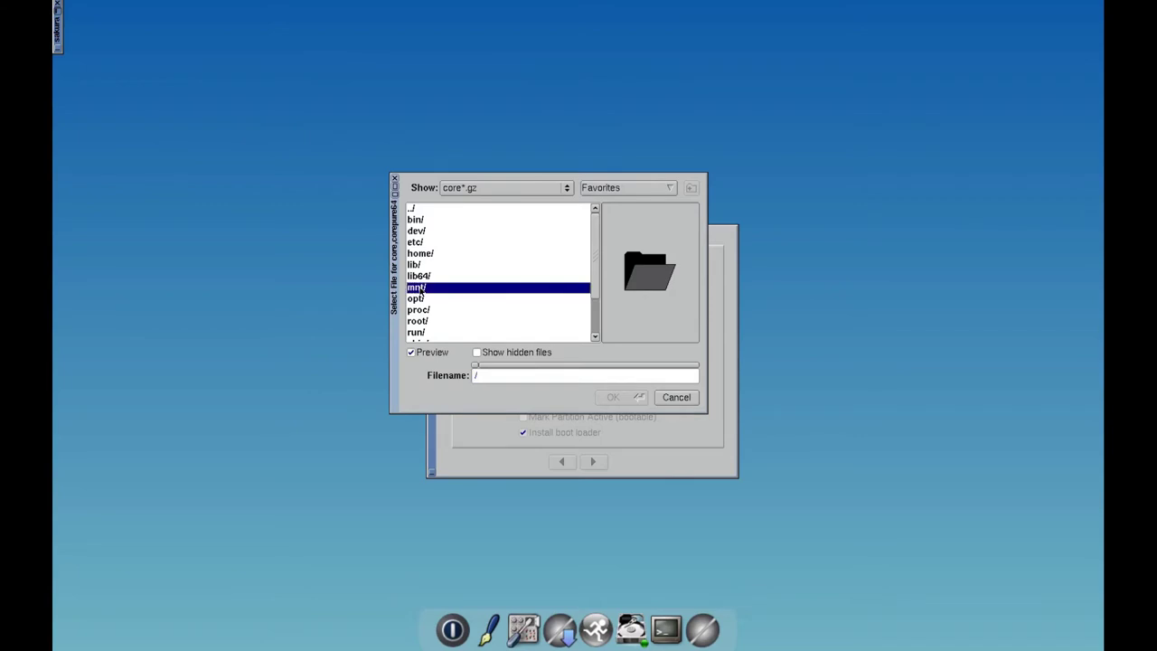
double_click(420, 290)
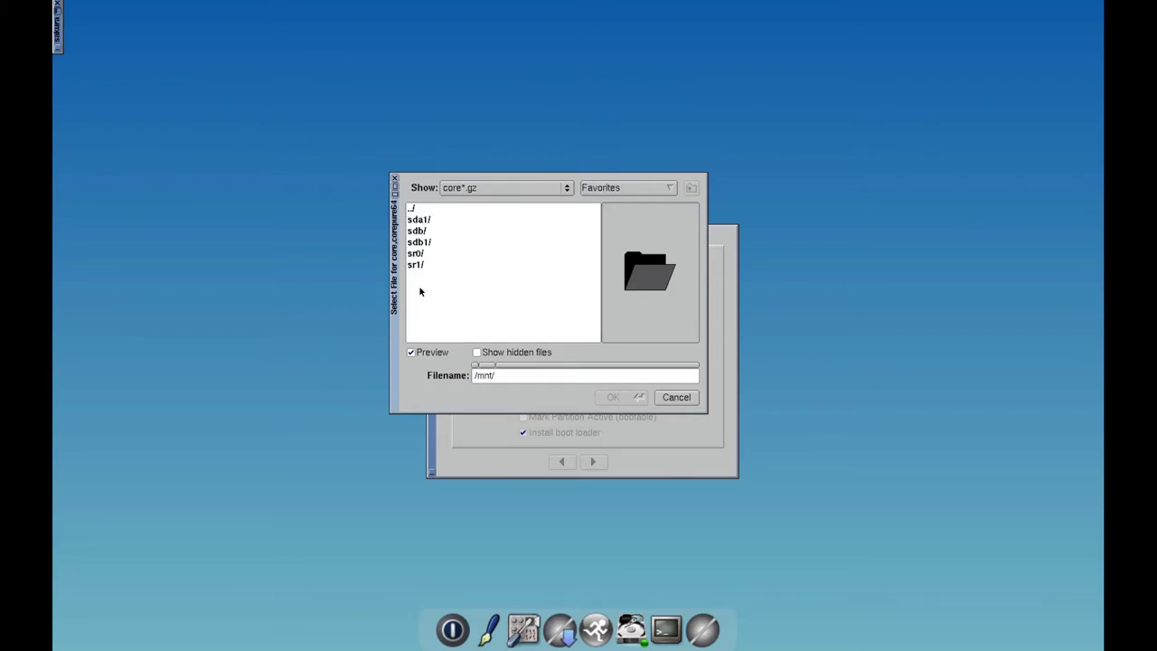
left_click(421, 232)
double_click(421, 232)
left_click(426, 233)
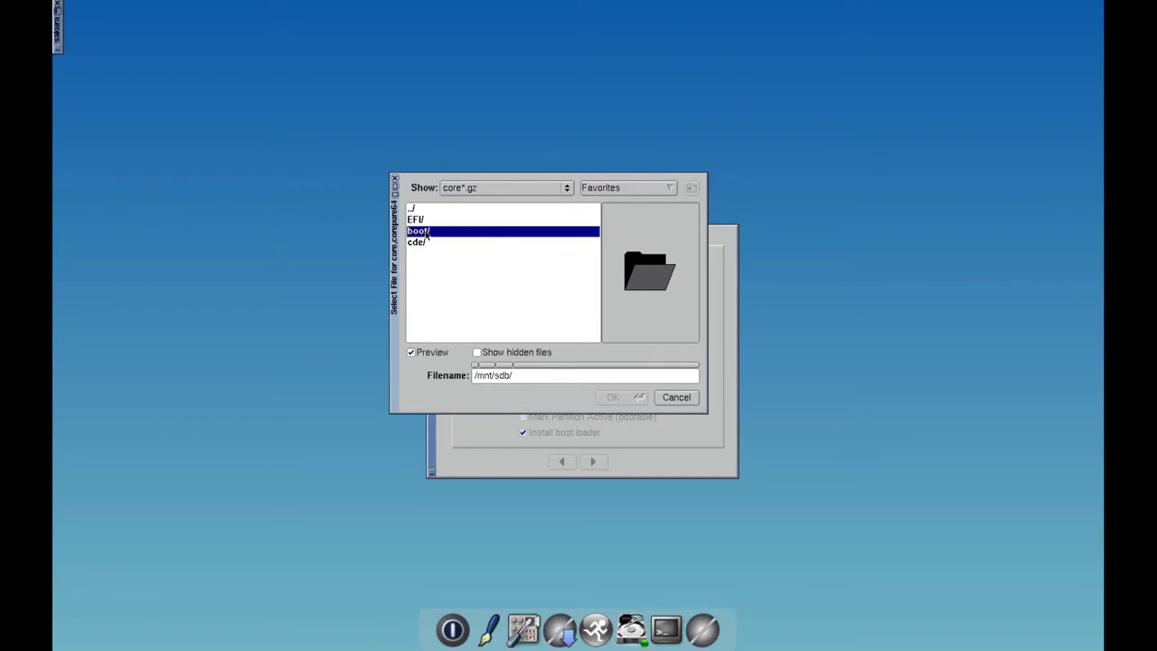
double_click(426, 233)
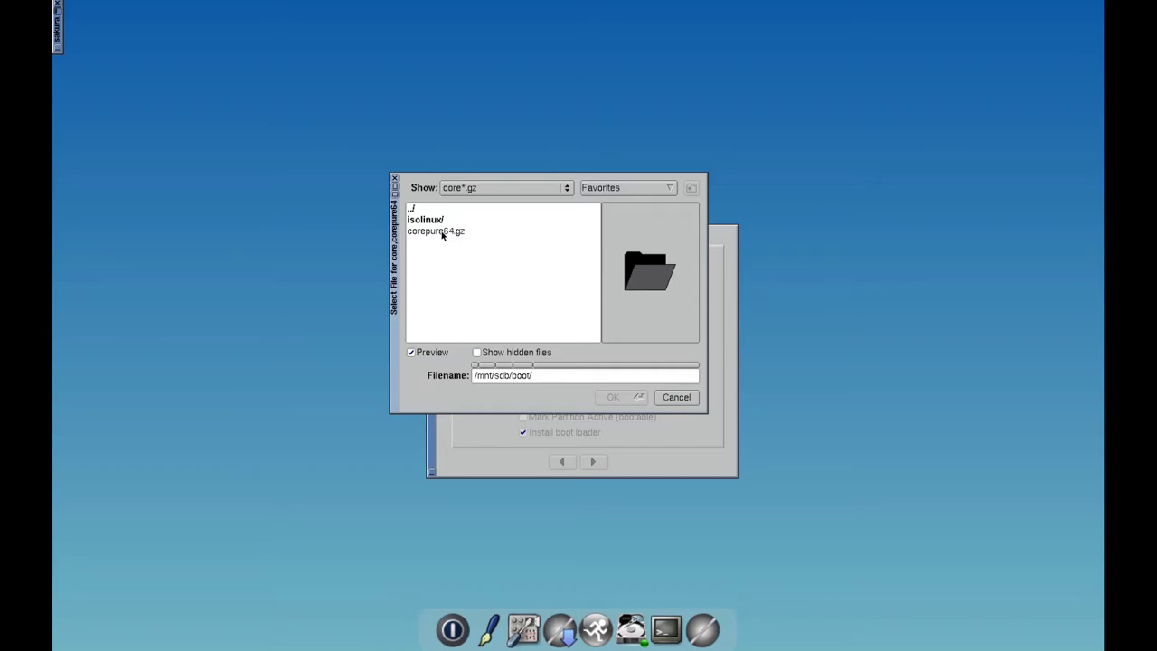
double_click(443, 231)
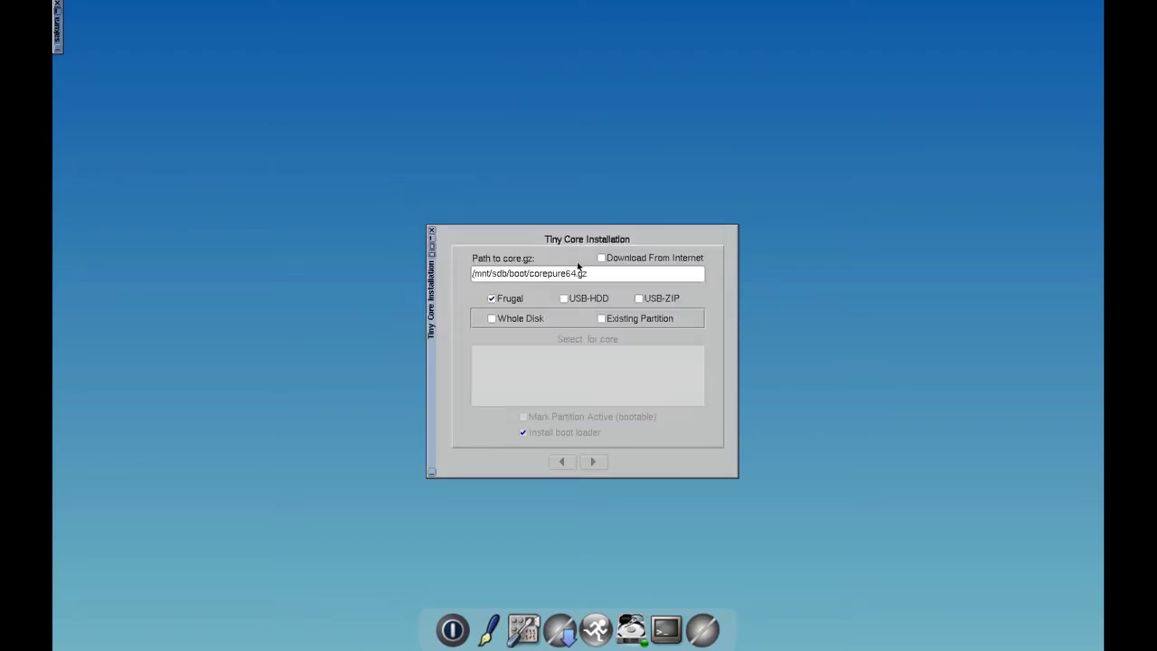
- Try the Download From Internet source with the 64-bit and 32-bit architectures, and switch it back off
left_click(601, 258)
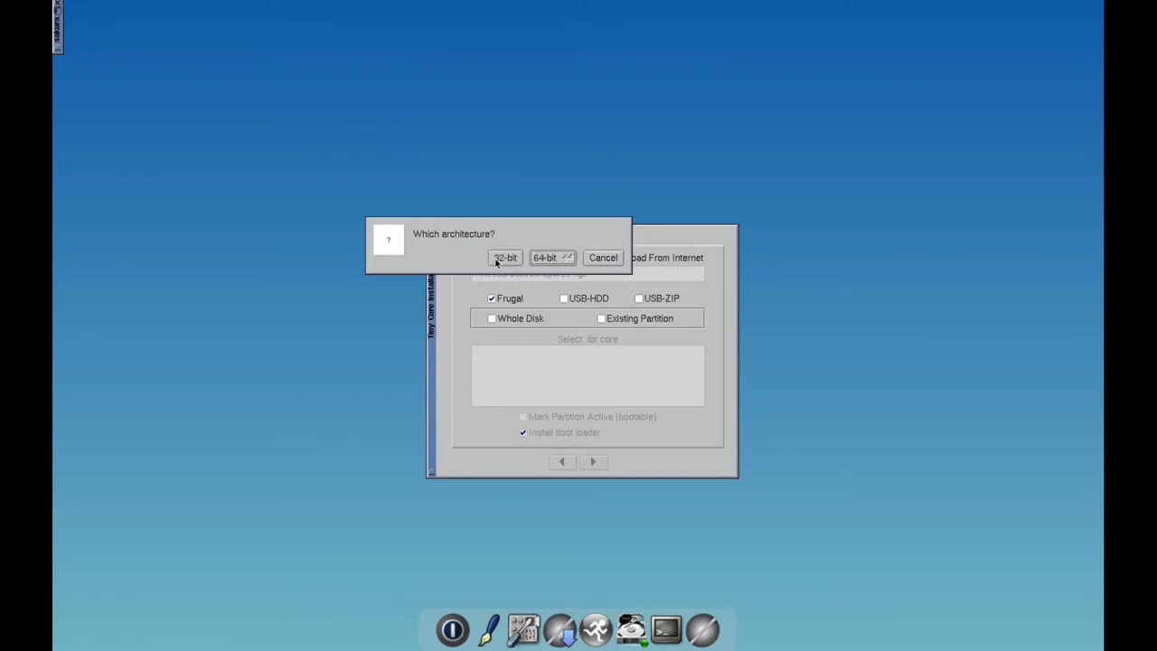
left_click(603, 258)
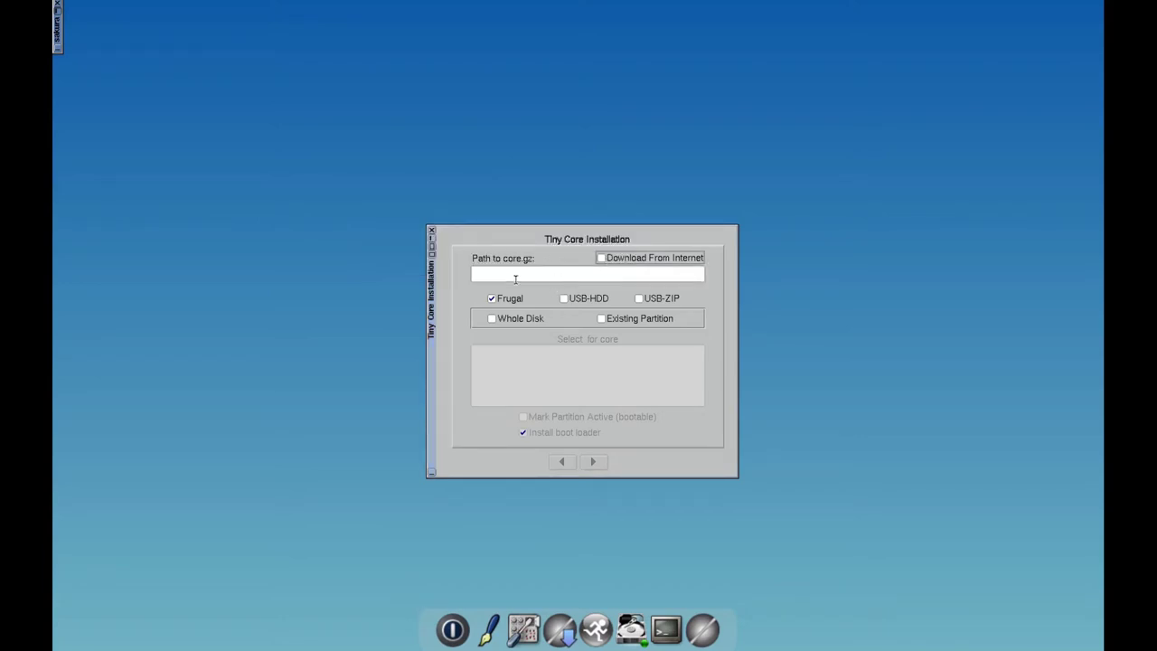
left_click(601, 259)
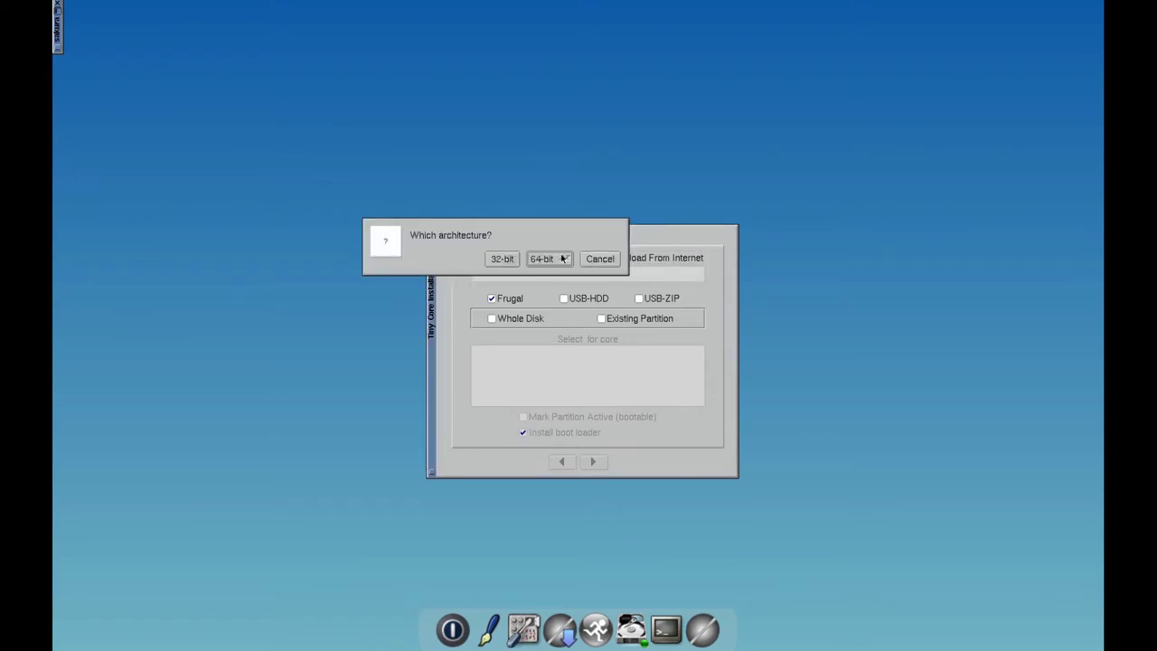
left_click(561, 260)
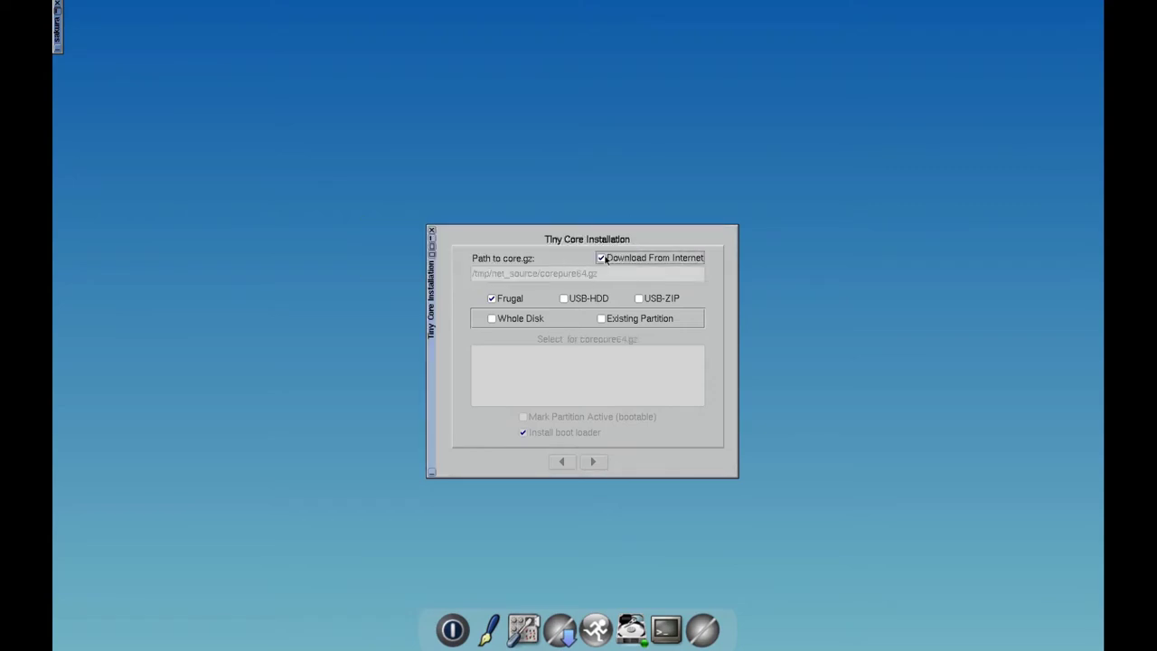
left_click(602, 258)
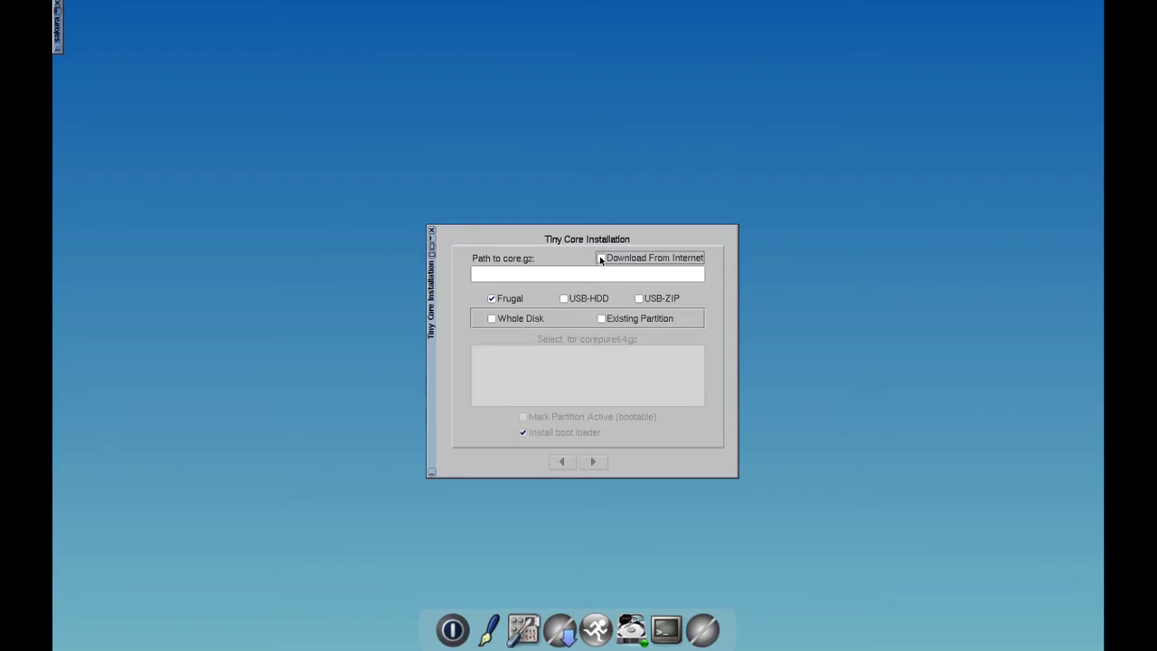
left_click(601, 260)
left_click(511, 260)
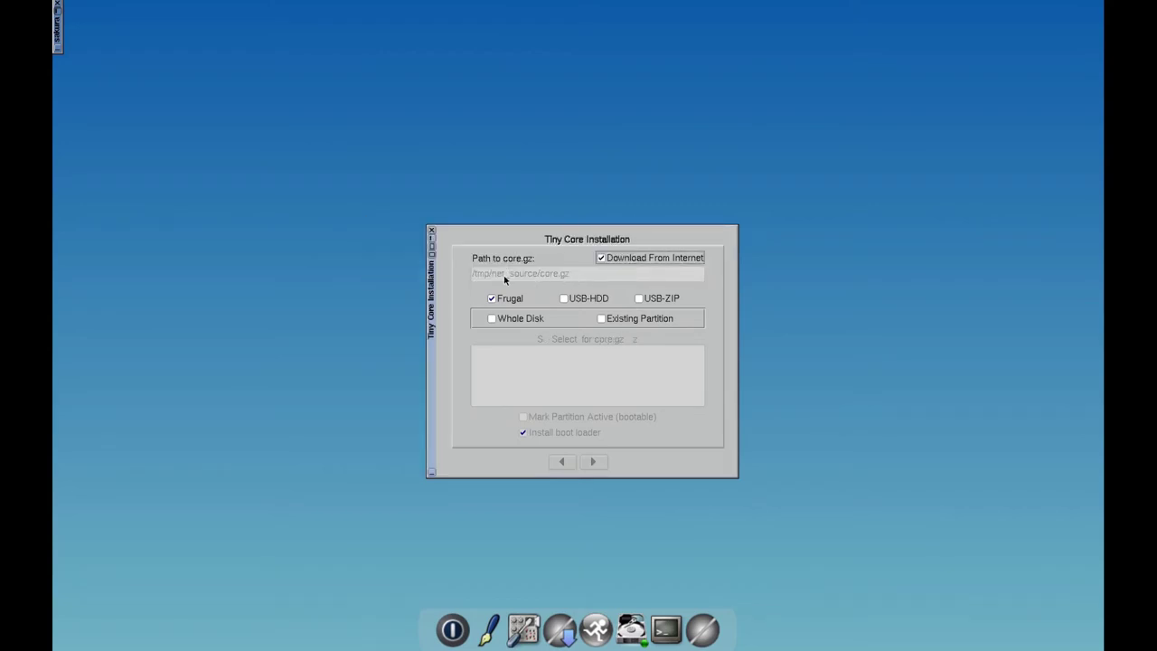
left_click(601, 258)
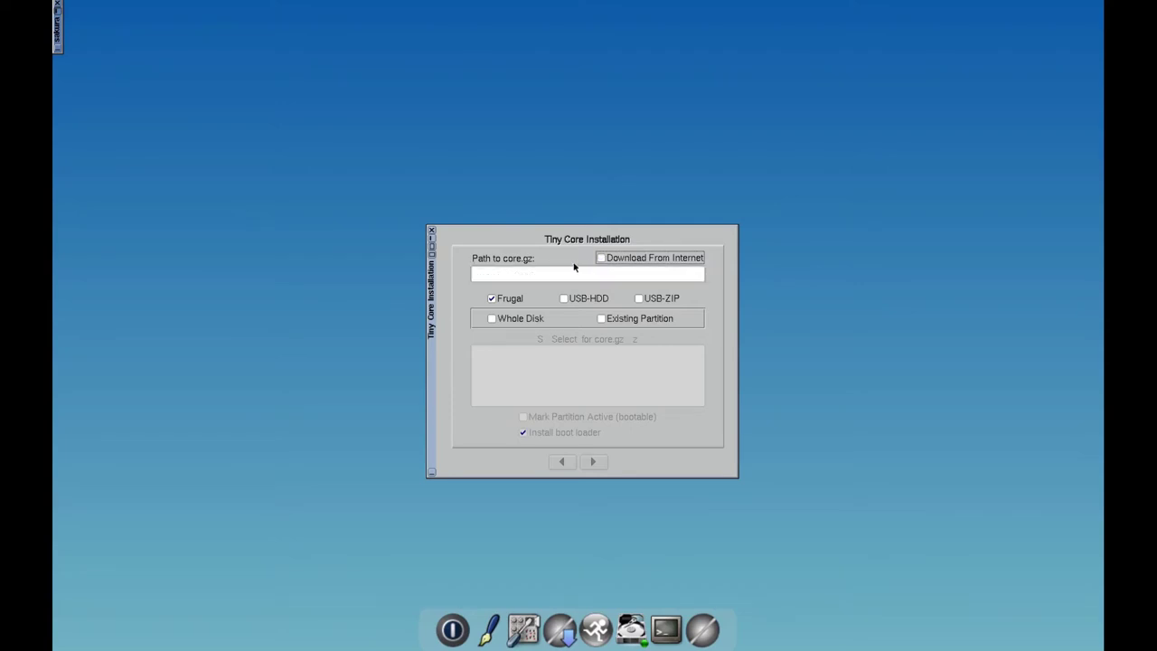
- Choose corepure64.gz from /mnt/sdb/boot again as the local core file for the installation
left_click(531, 274)
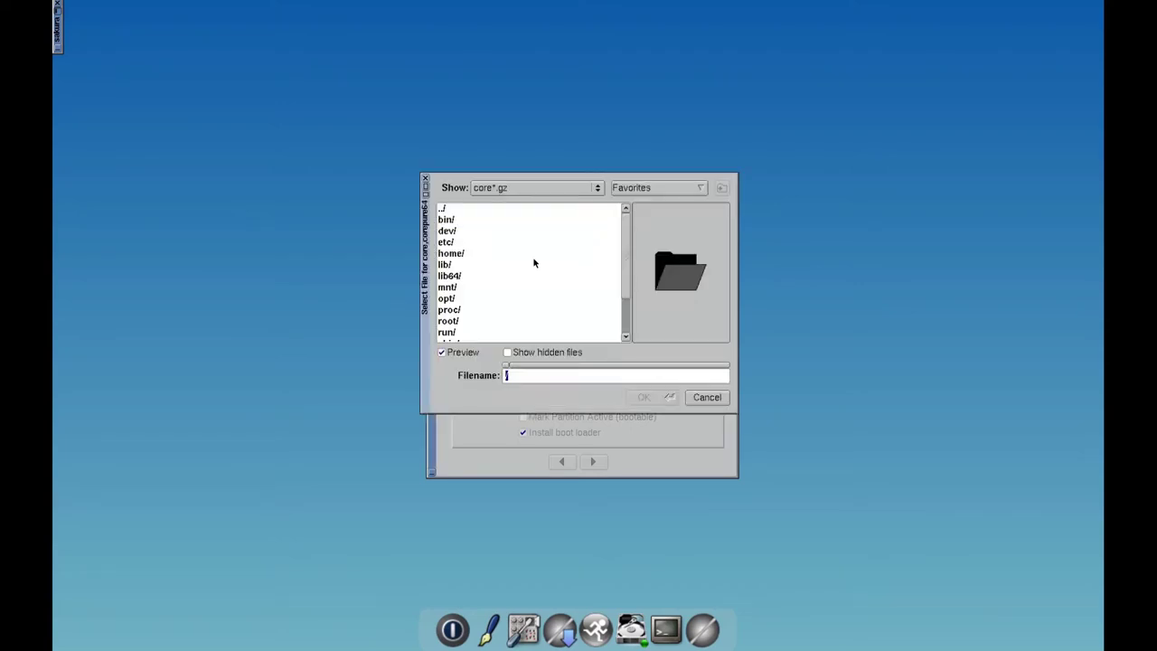
double_click(458, 293)
double_click(458, 231)
double_click(464, 233)
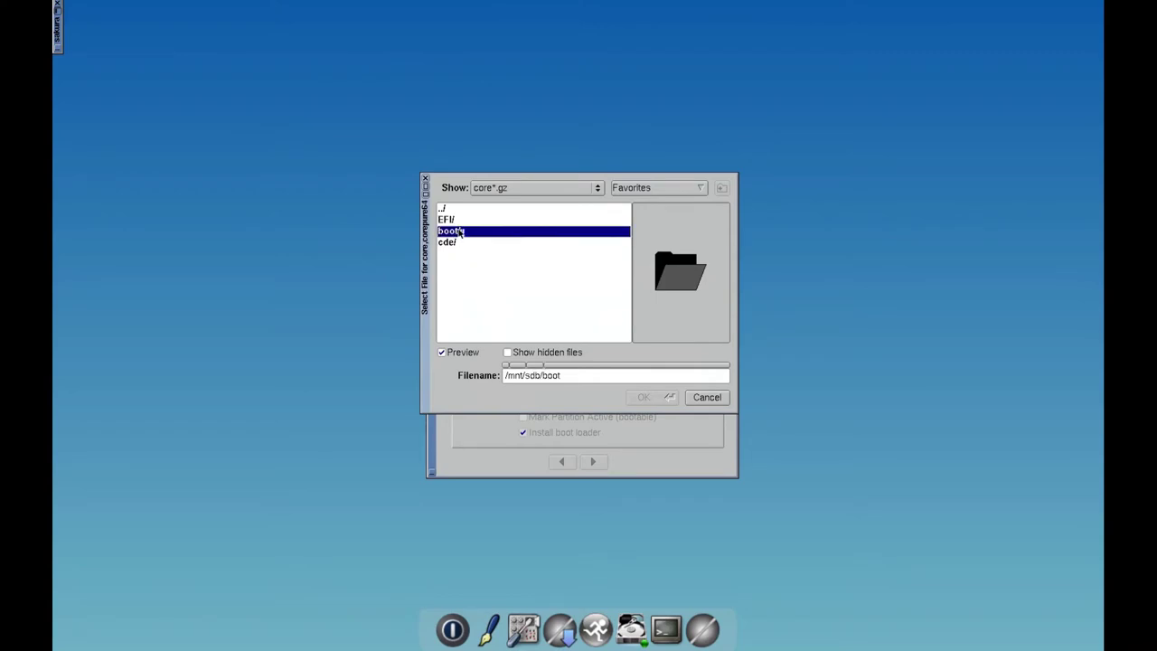
double_click(474, 232)
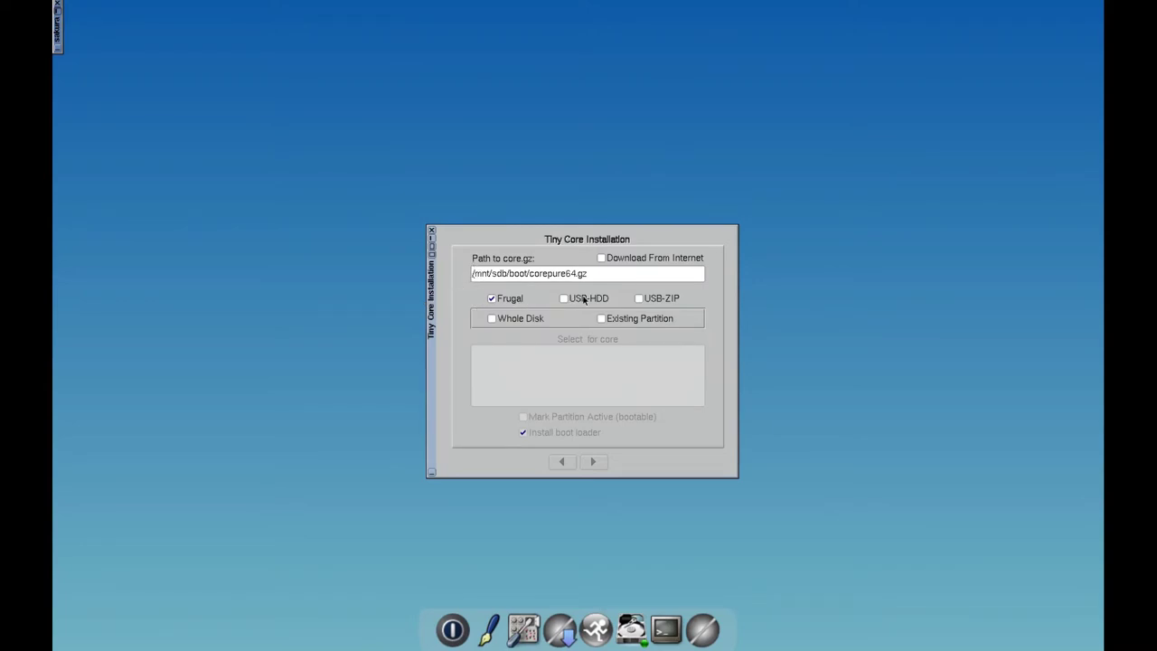
- Configure a Frugal installation to the existing partition sda1 with the boot loader installation disabled
left_click(494, 301)
left_click(602, 318)
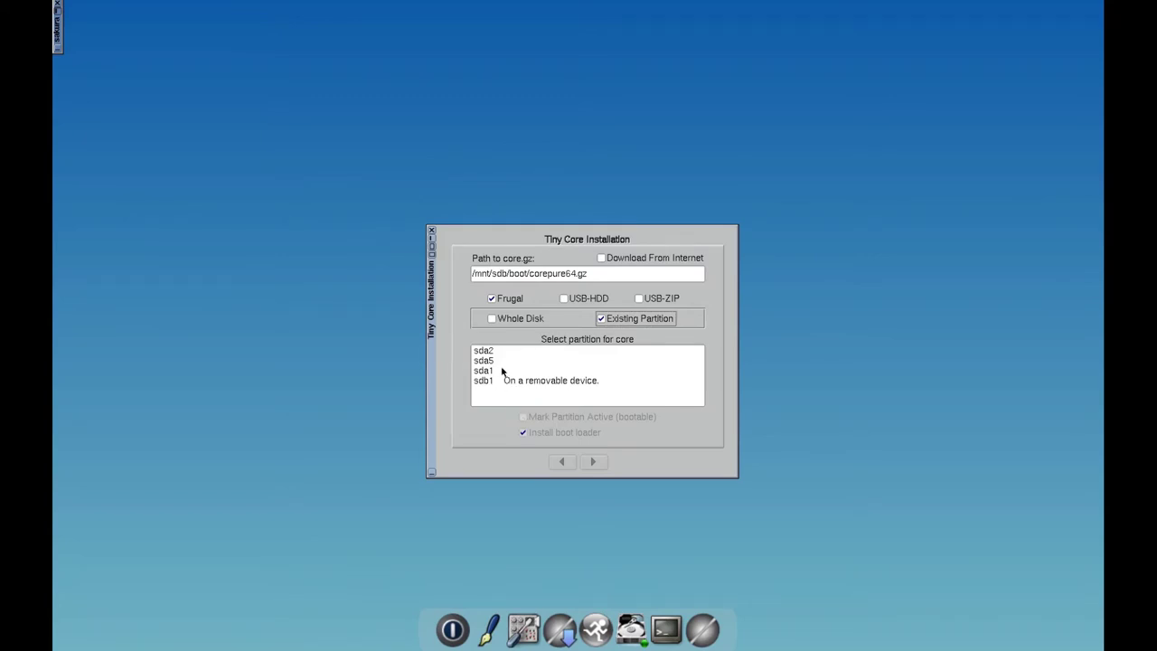
left_click(504, 372)
left_click(523, 432)
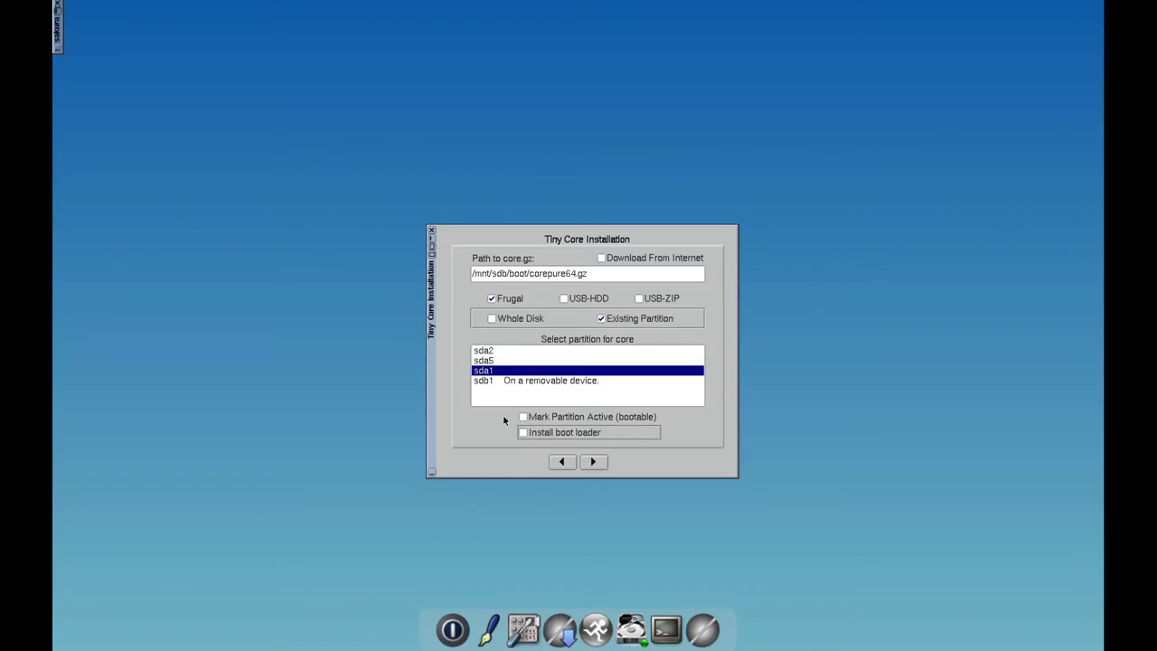
- Change the target partition for core to sda2, try the Mark Partition Active option and dismiss its notice
left_click(495, 352)
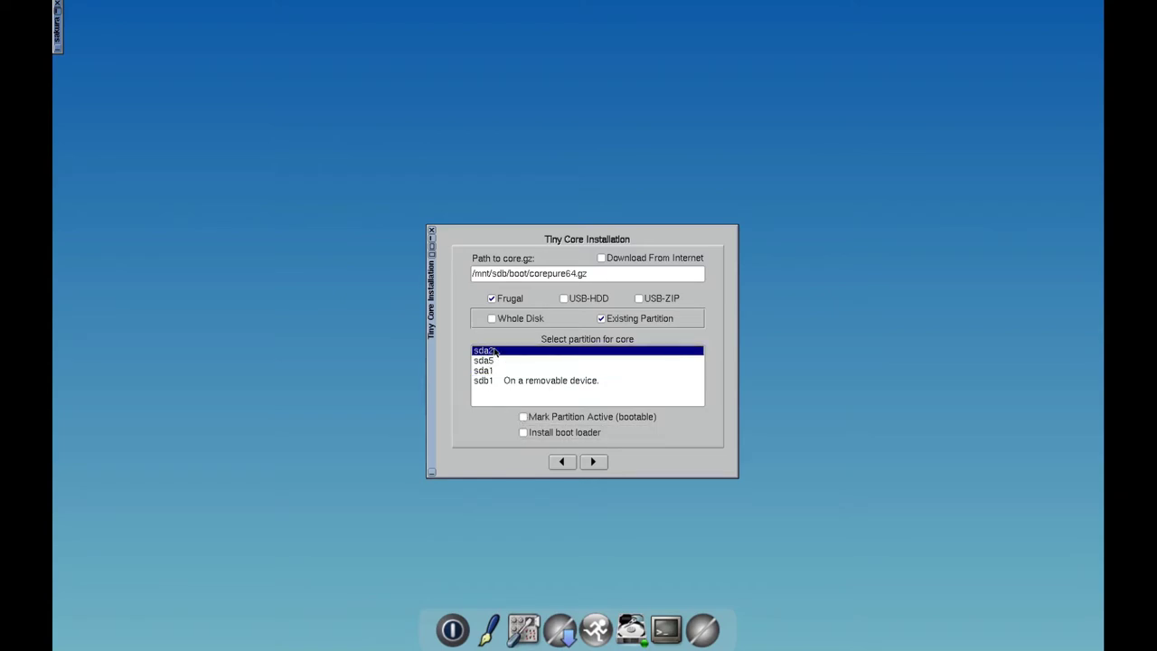
left_click(523, 417)
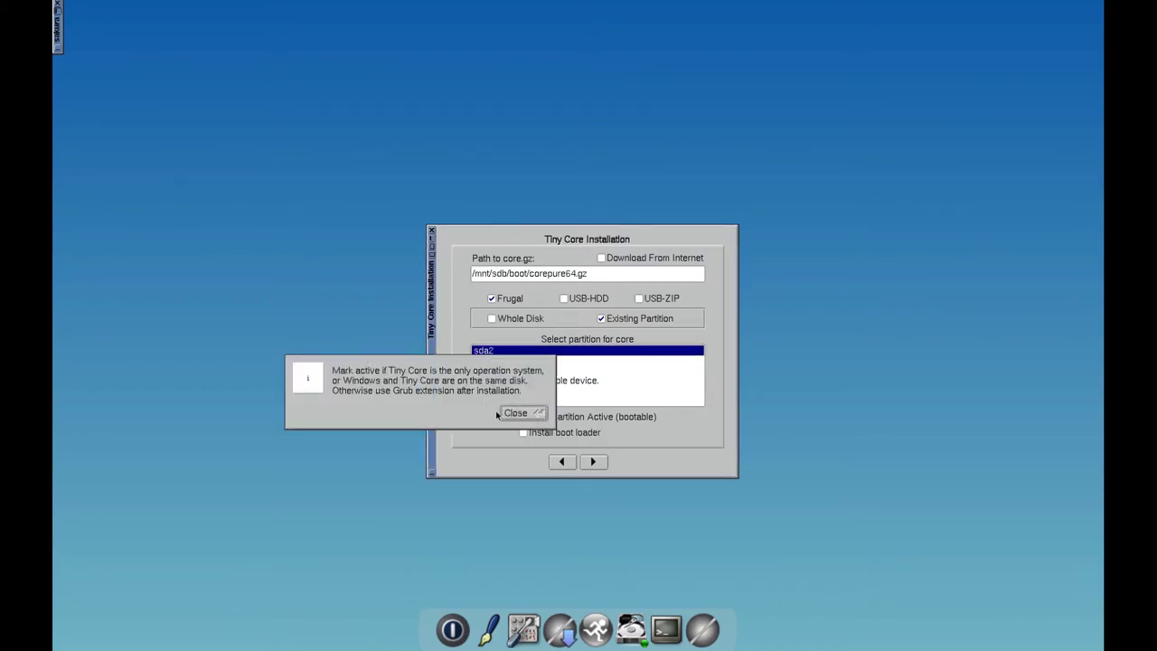
left_click(511, 413)
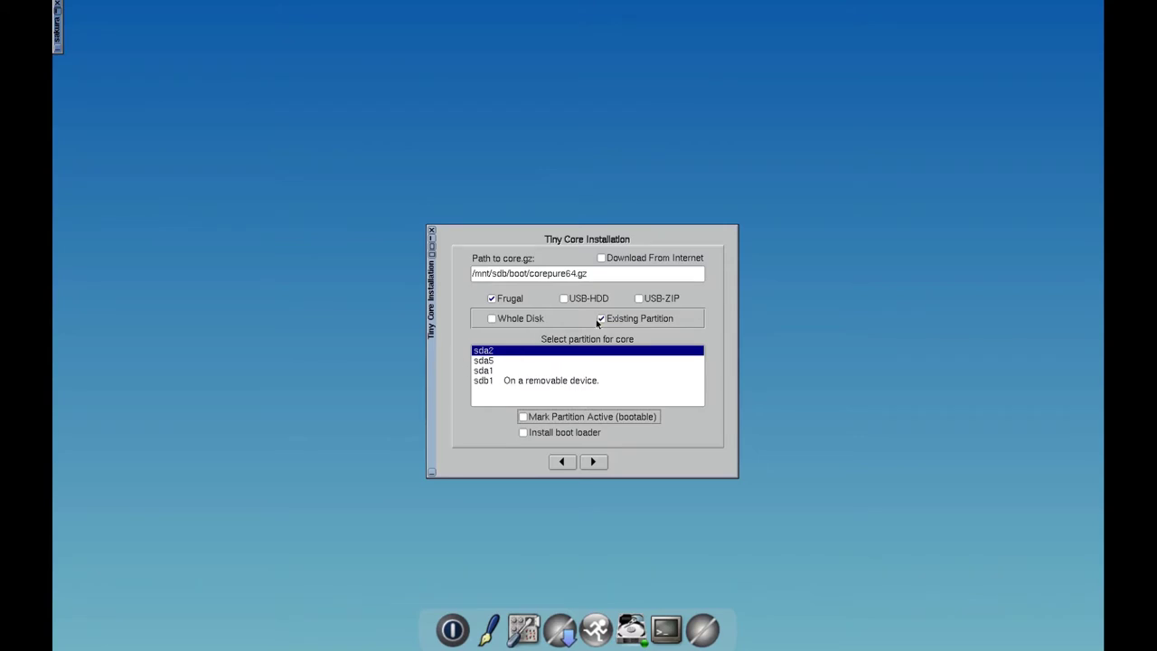
- Select sda1 for core, and try the Whole Disk target with disks sdb and sda
left_click(488, 371)
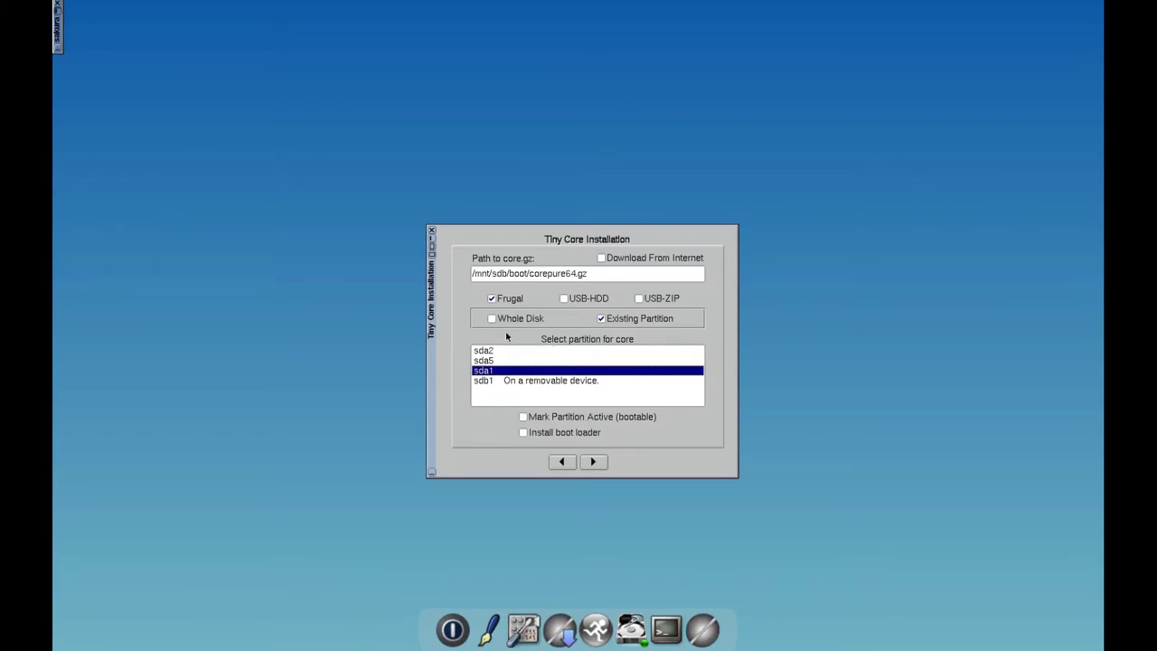
left_click(601, 319)
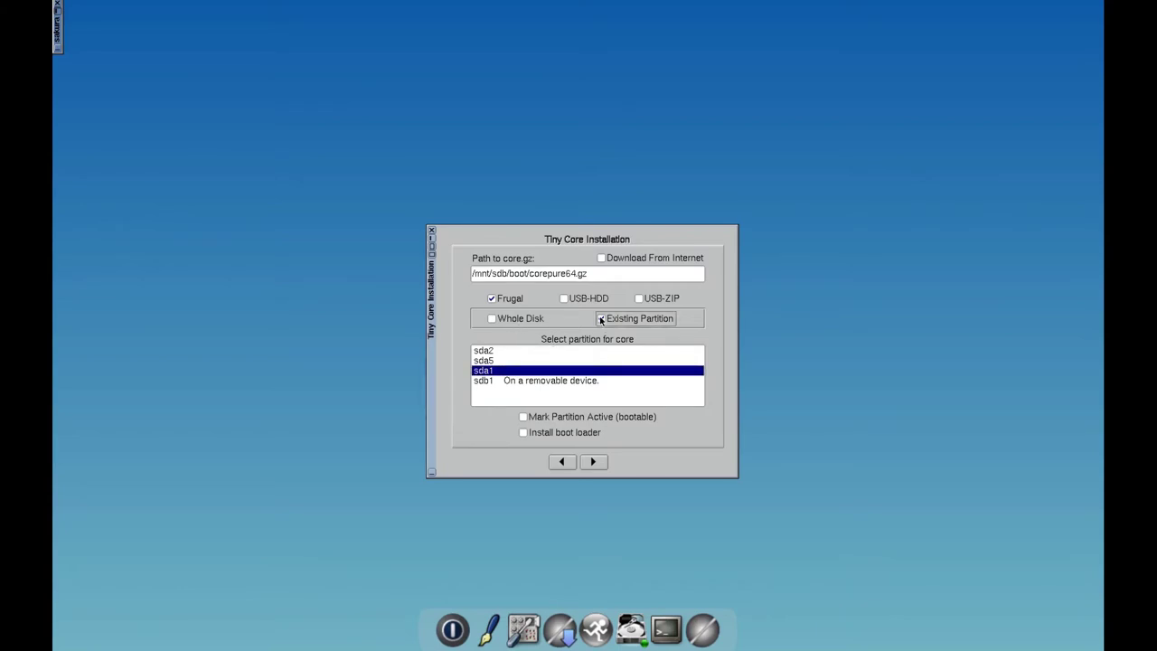
left_click(491, 320)
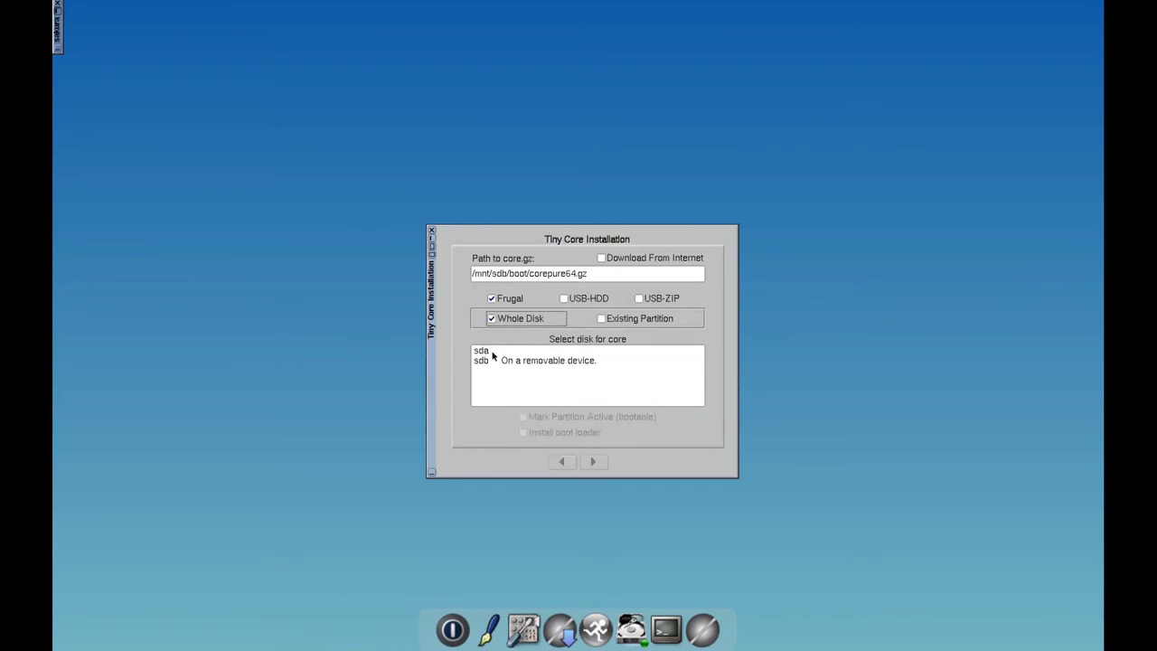
left_click(494, 362)
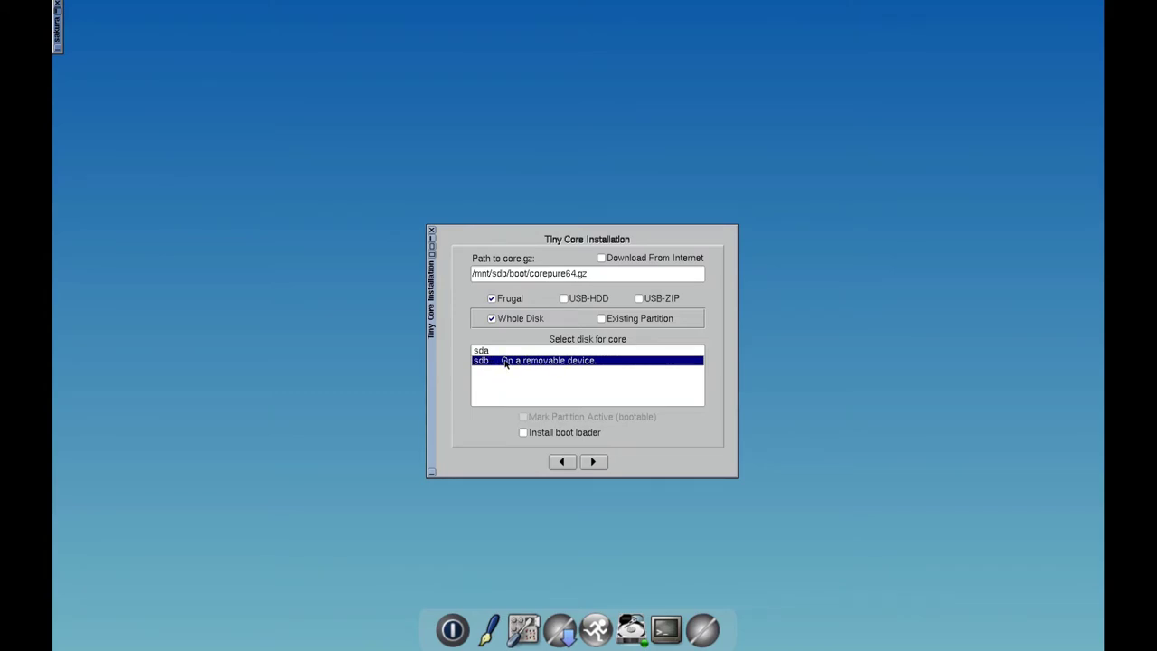
left_click(472, 350)
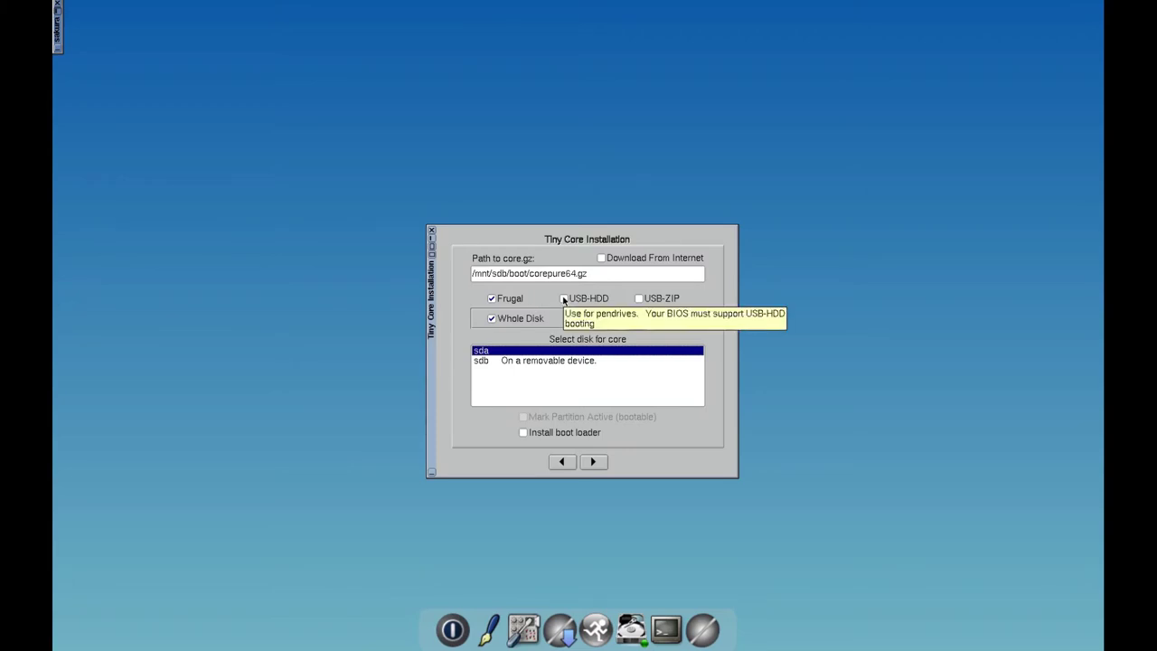
- Try the USB-HDD and USB-ZIP installation types, and return to the Frugal type
left_click(563, 300)
left_click(536, 304)
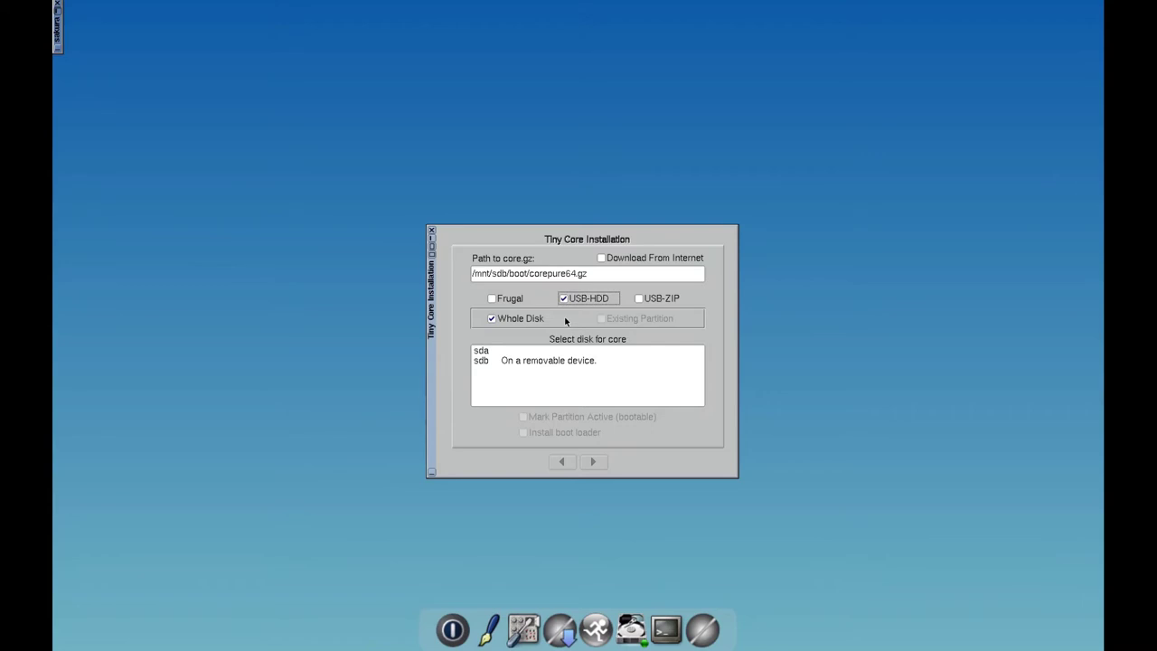
left_click(639, 299)
left_click(504, 302)
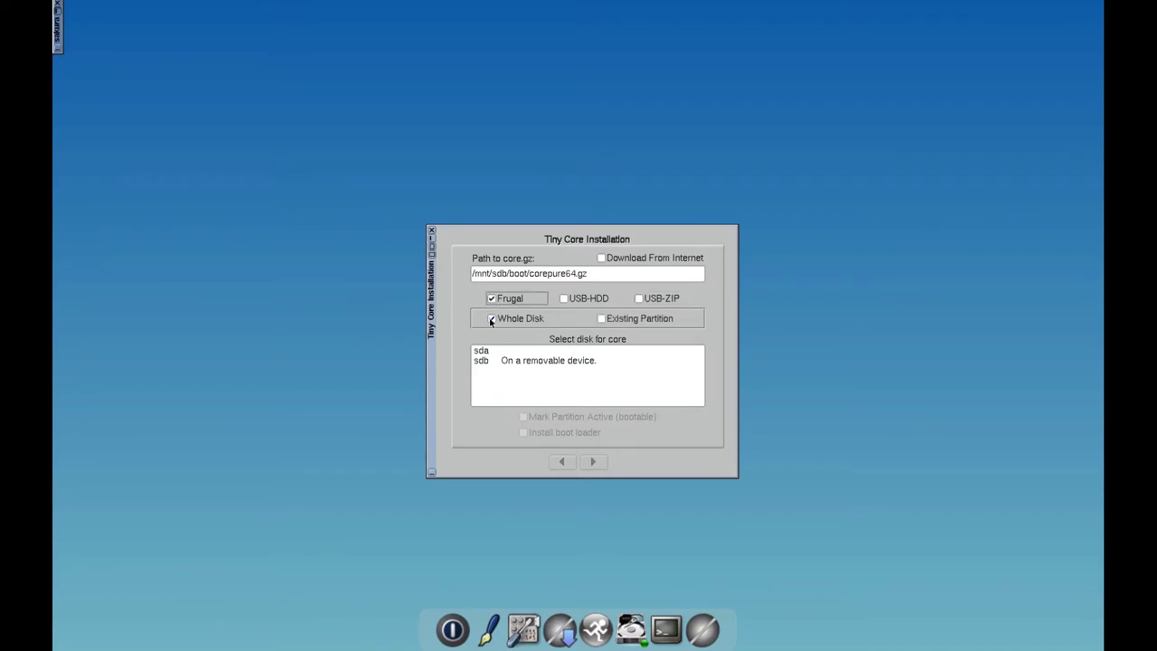
- Switch the target to Existing Partition, select sda1 for core and continue to the formatting options
left_click(493, 321)
left_click(604, 319)
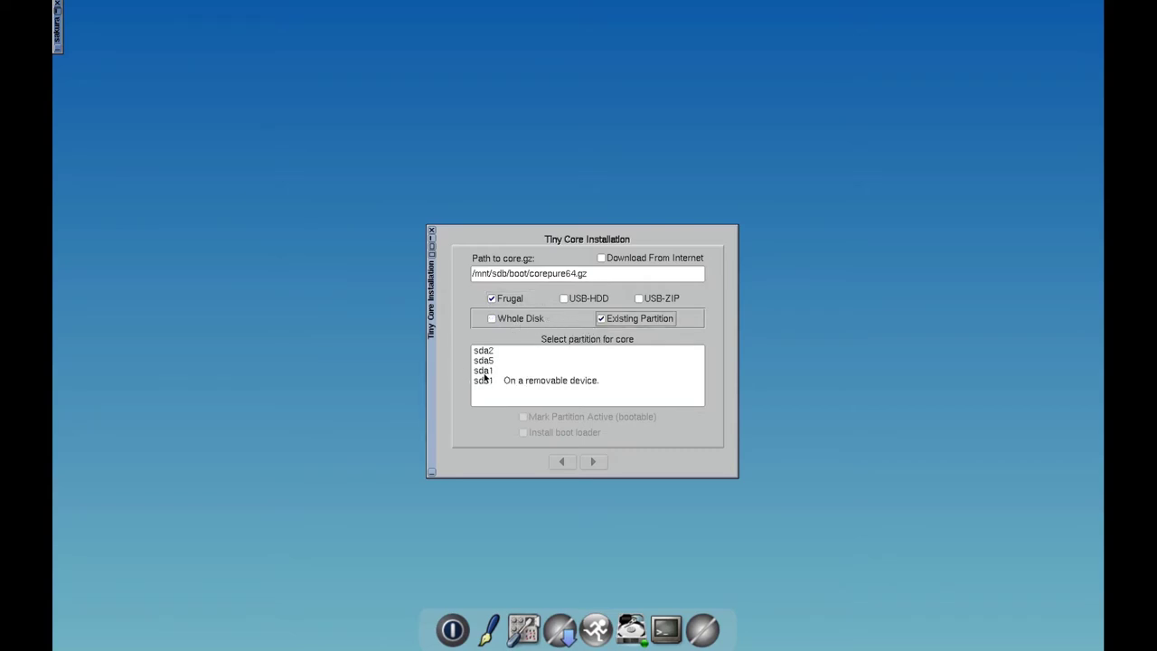
left_click(485, 371)
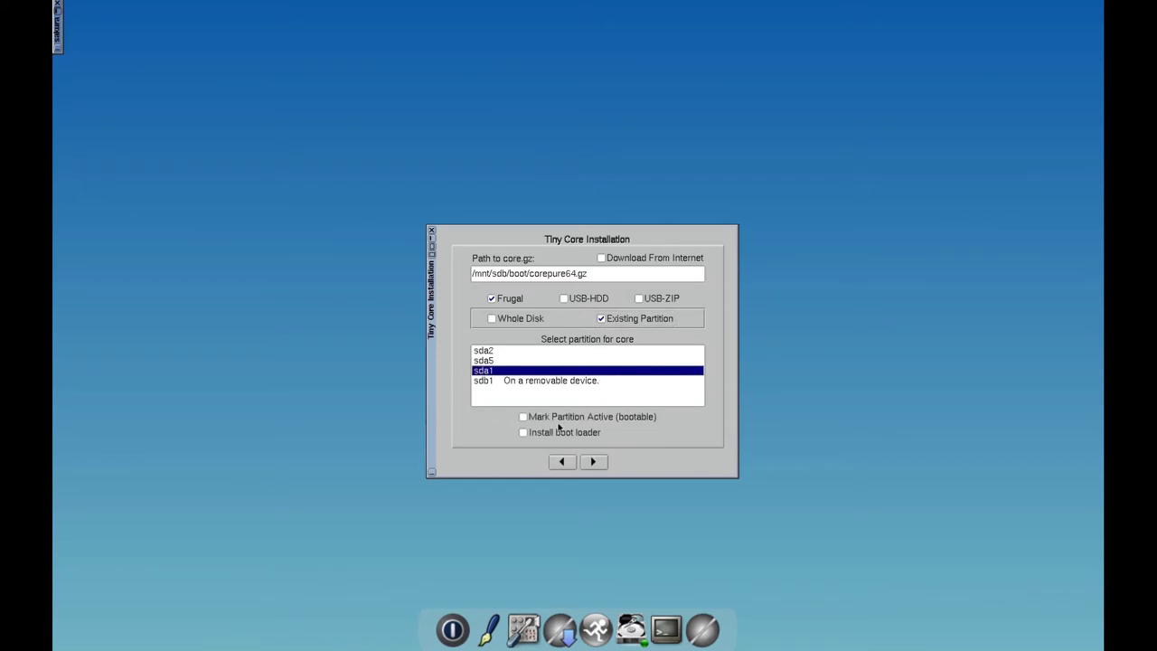
left_click(592, 462)
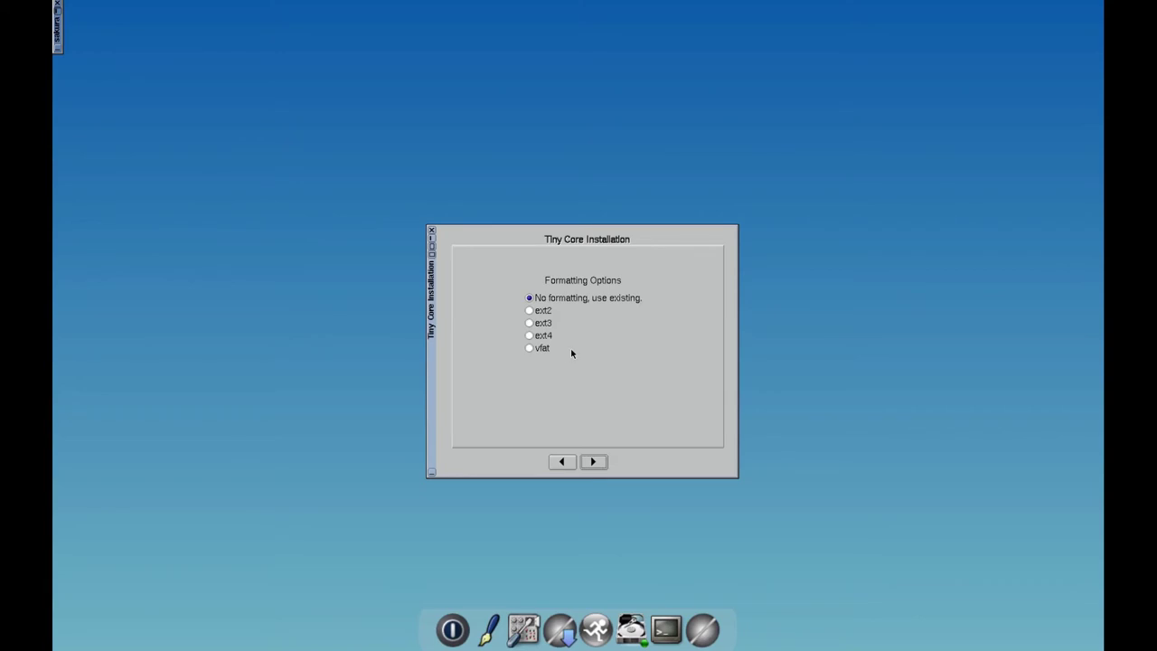
- Choose vfat formatting for the target partition and continue to the boot options
left_click(529, 349)
left_click(599, 462)
left_click(598, 462)
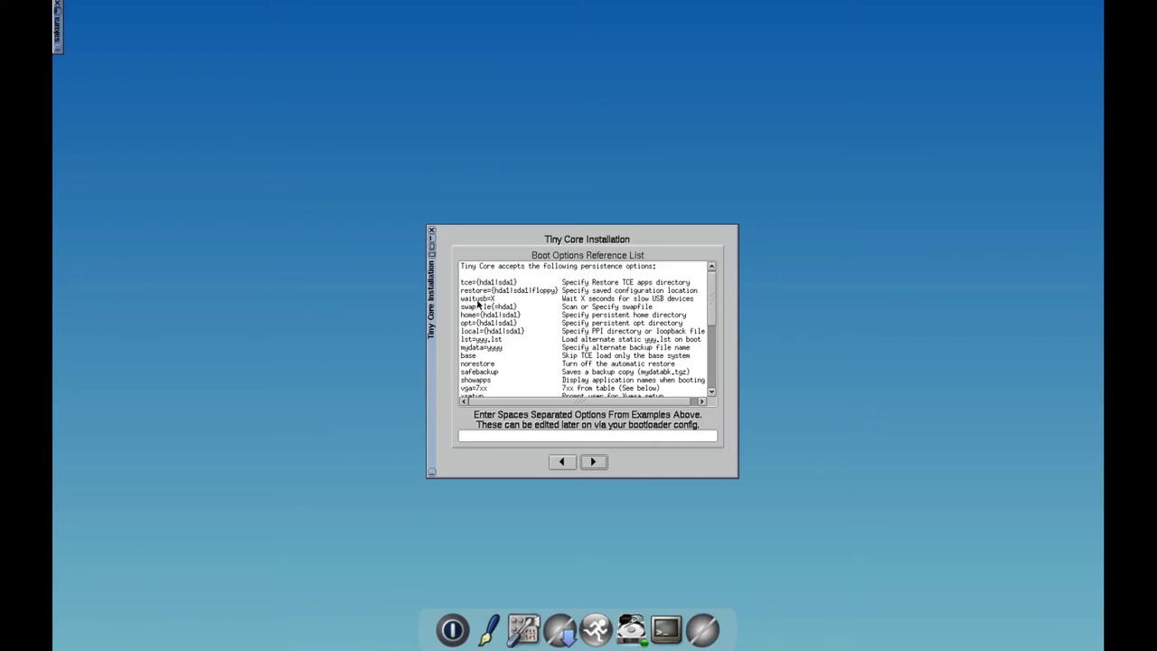
- Examine the boot options reference list, including the display mode table, and continue without entering any options
scroll(549, 306, "down", 5)
scroll(549, 305, "up", 1)
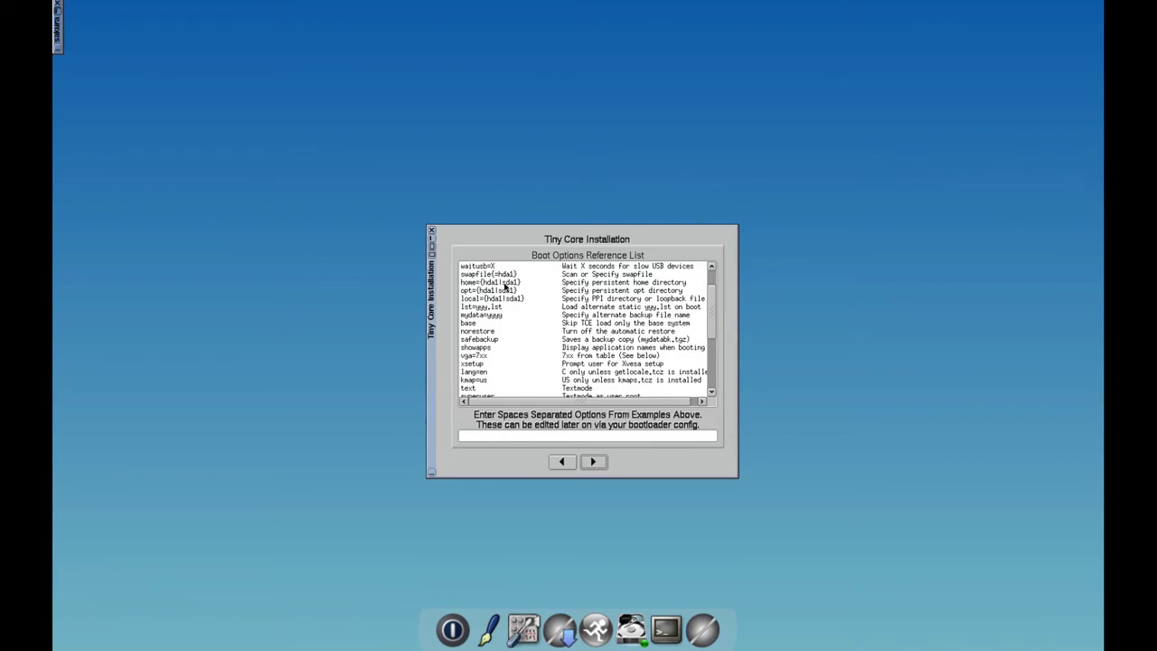
scroll(497, 335, "down", 3)
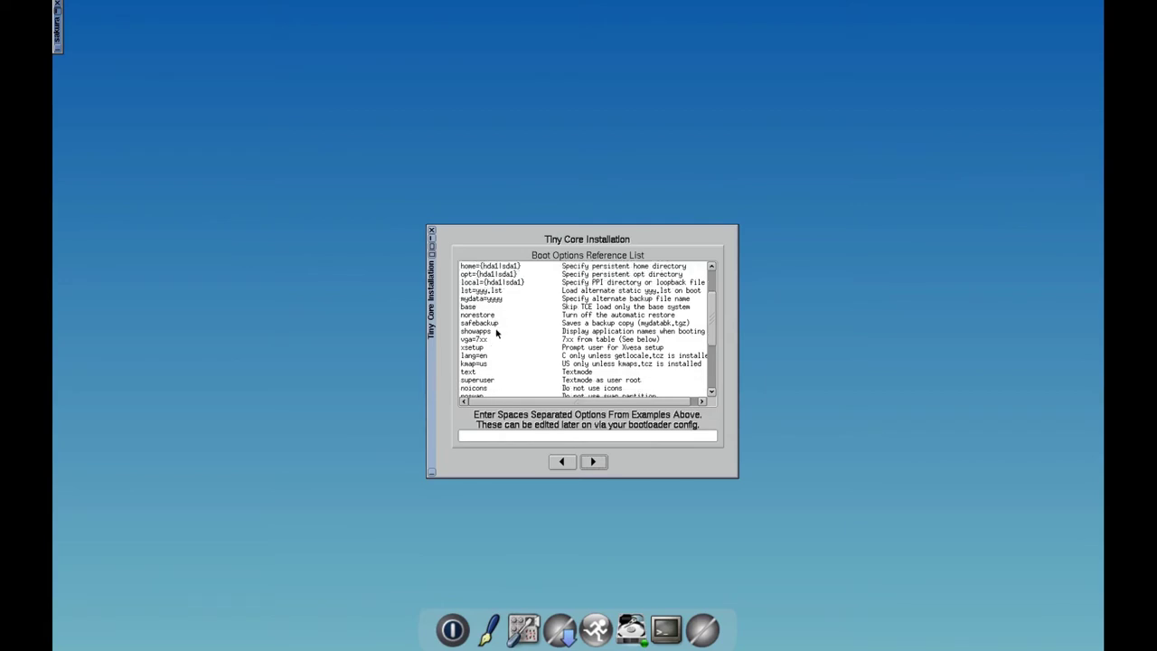
scroll(472, 334, "down", 2)
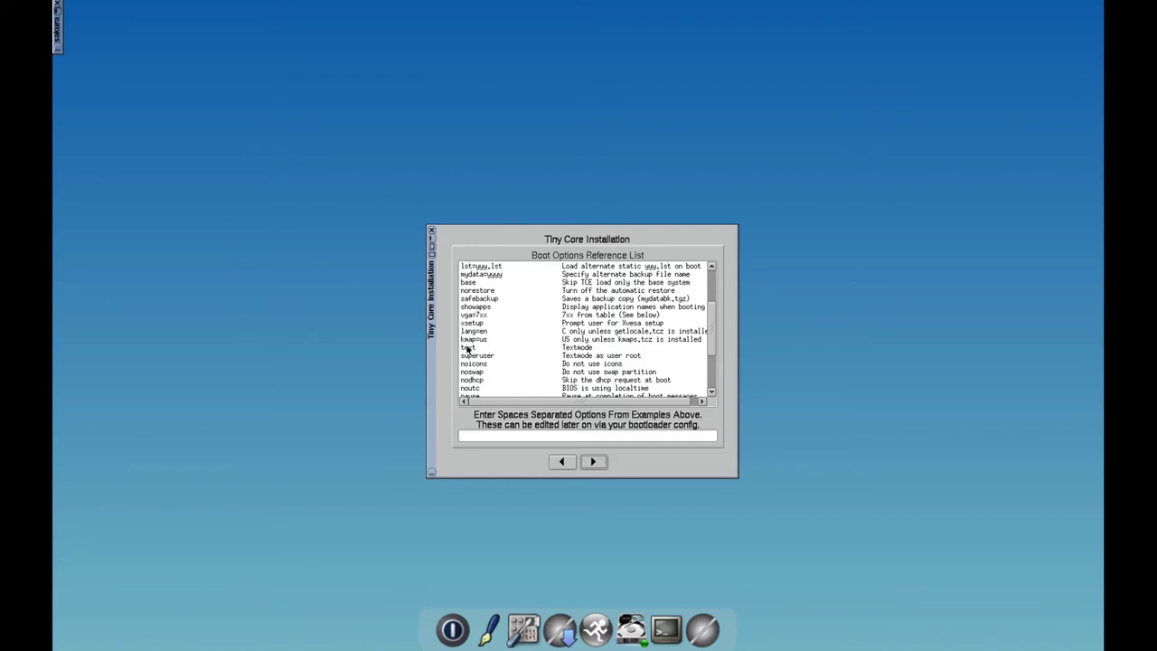
scroll(485, 360, "down", 2)
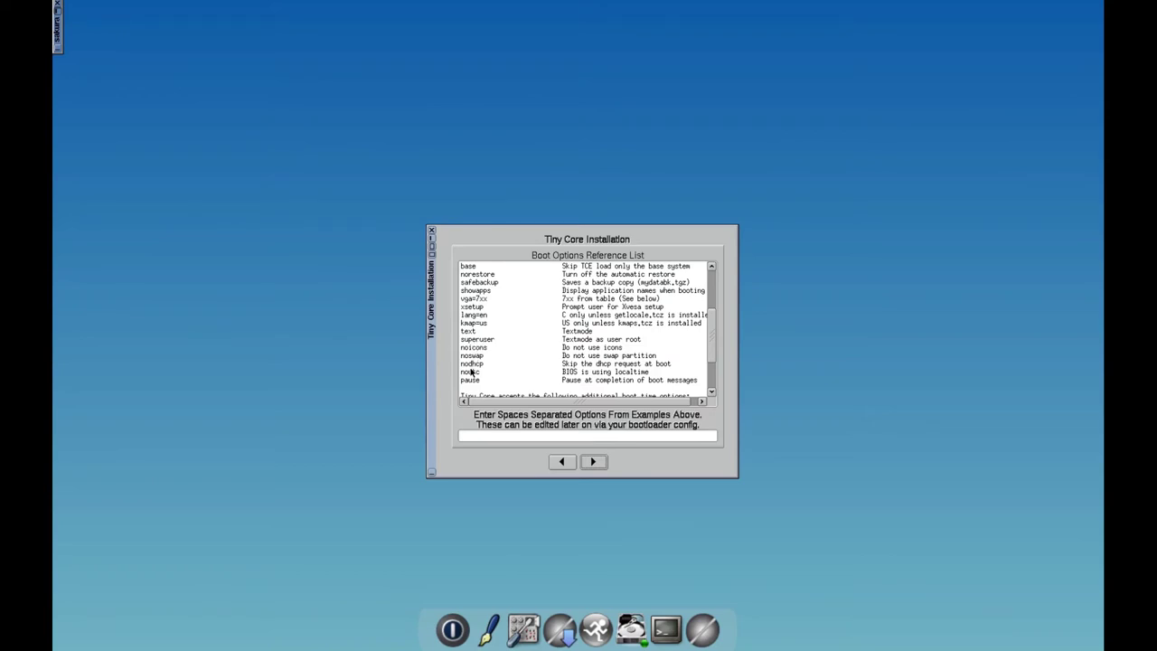
scroll(470, 375, "down", 5)
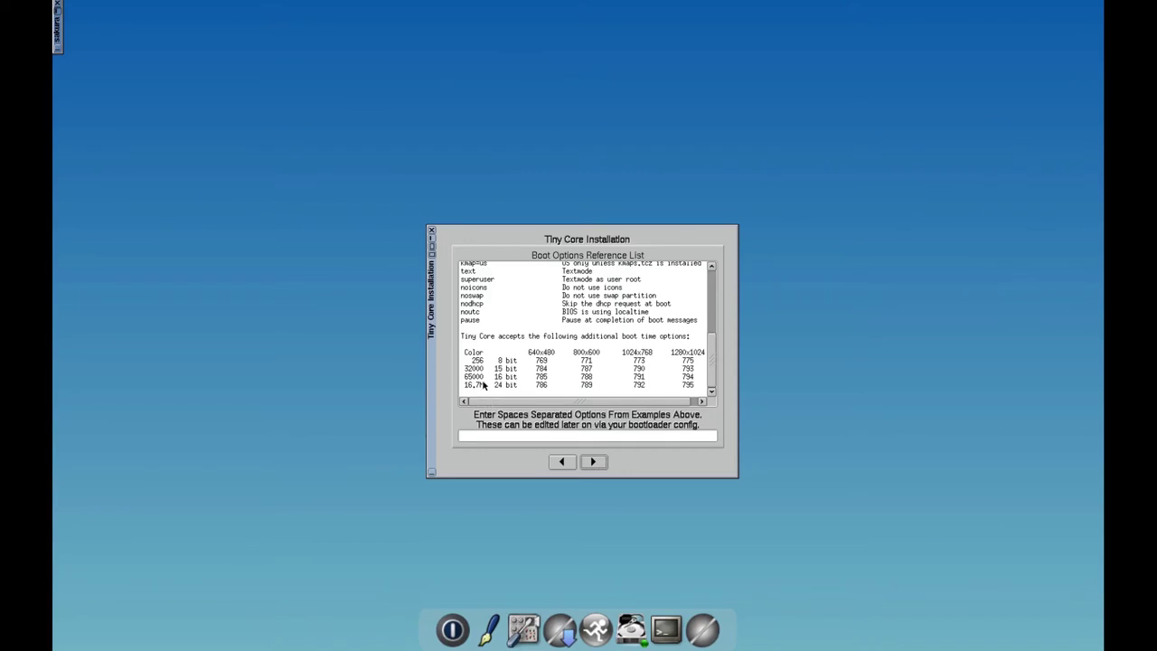
scroll(709, 346, "up", 4)
scroll(592, 340, "up", 2)
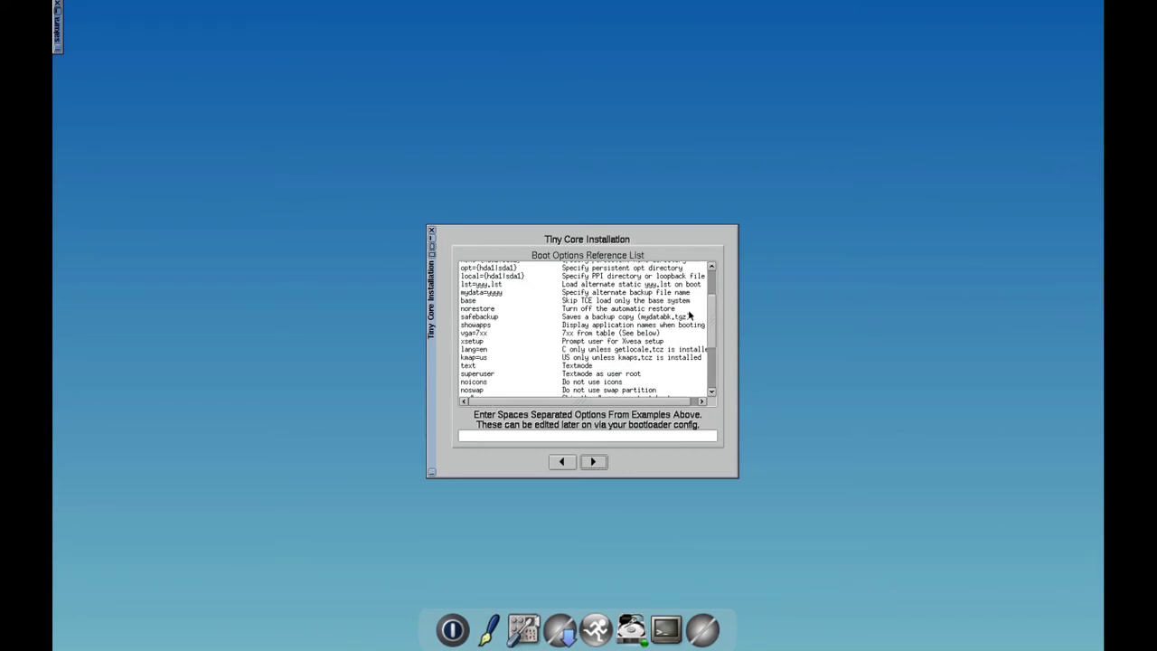
scroll(713, 316, "down", 4)
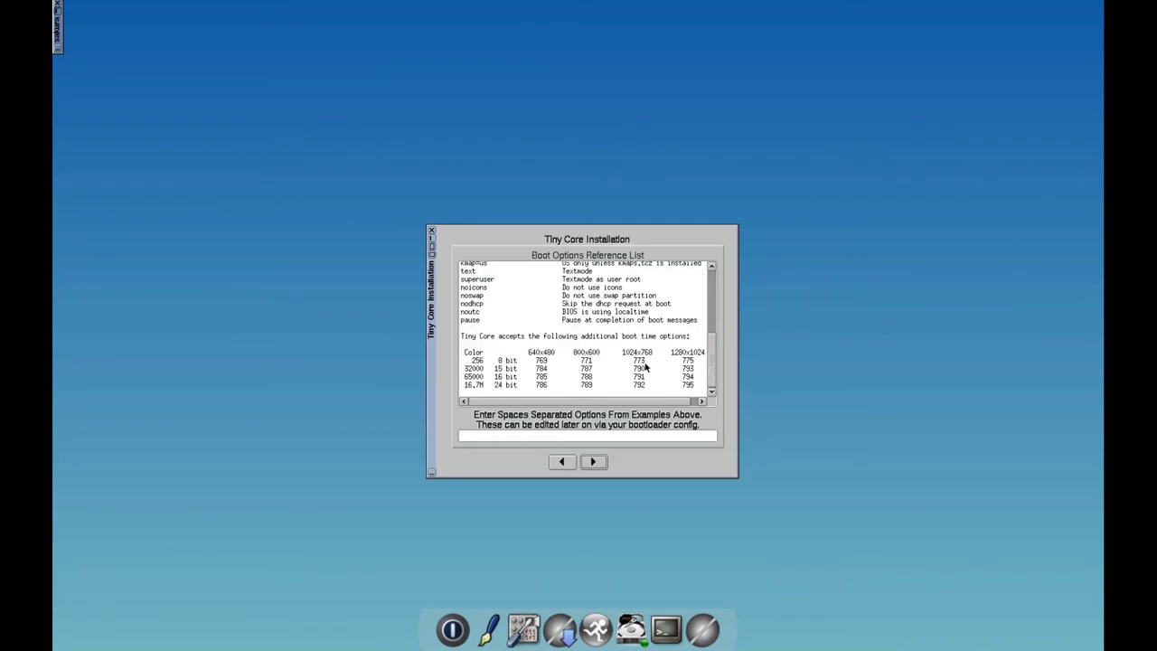
left_click(467, 436)
left_click(593, 462)
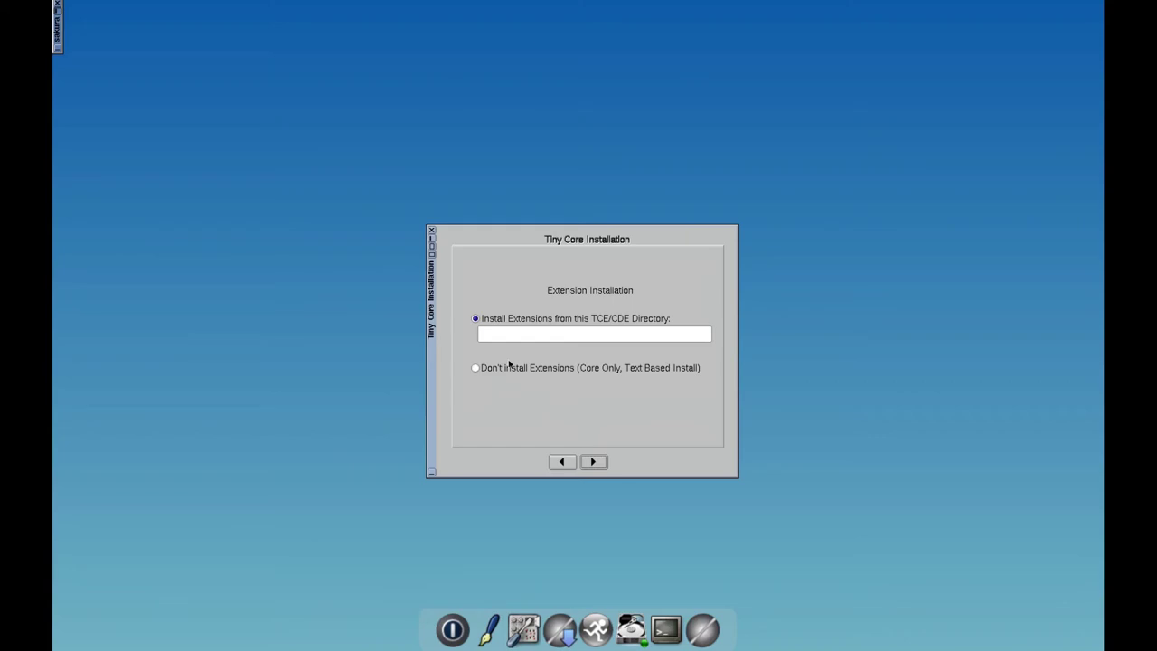
- Browse through /mnt/sdb/cde to its optional folder as the extension directory, and cancel the selection
left_click(533, 329)
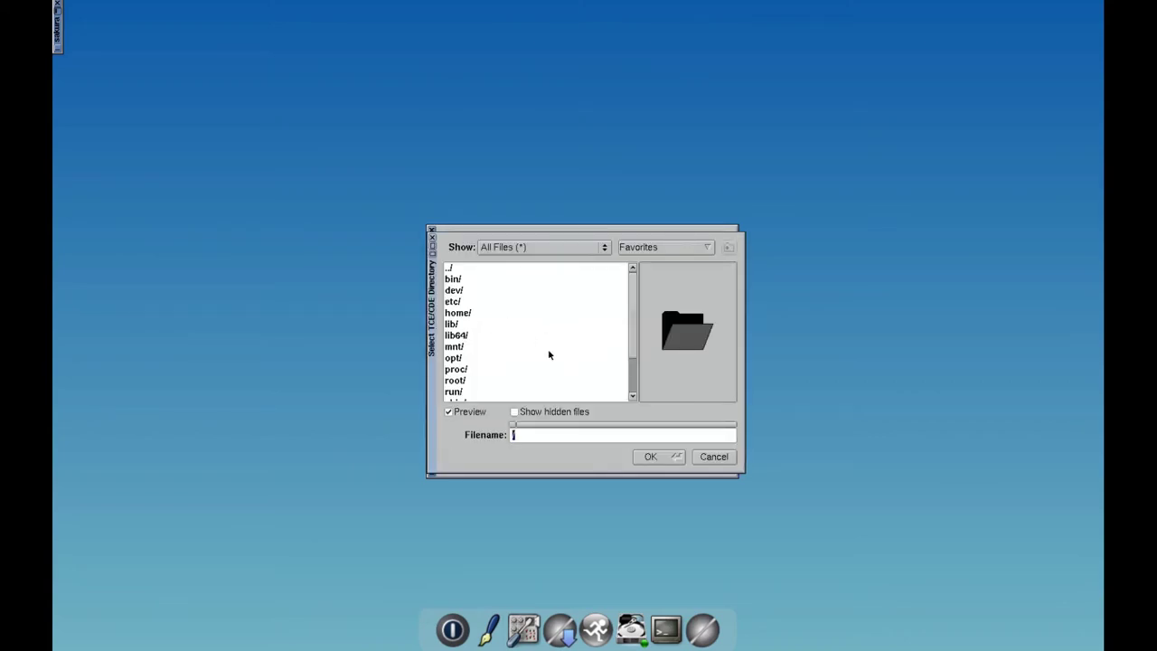
double_click(454, 348)
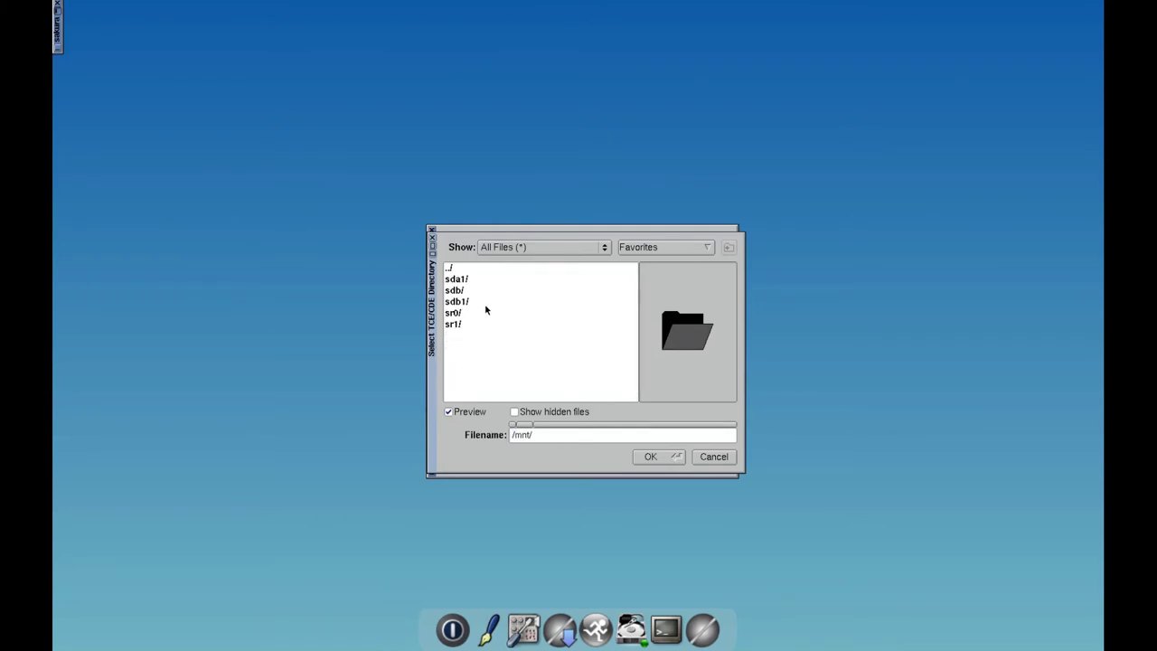
double_click(461, 292)
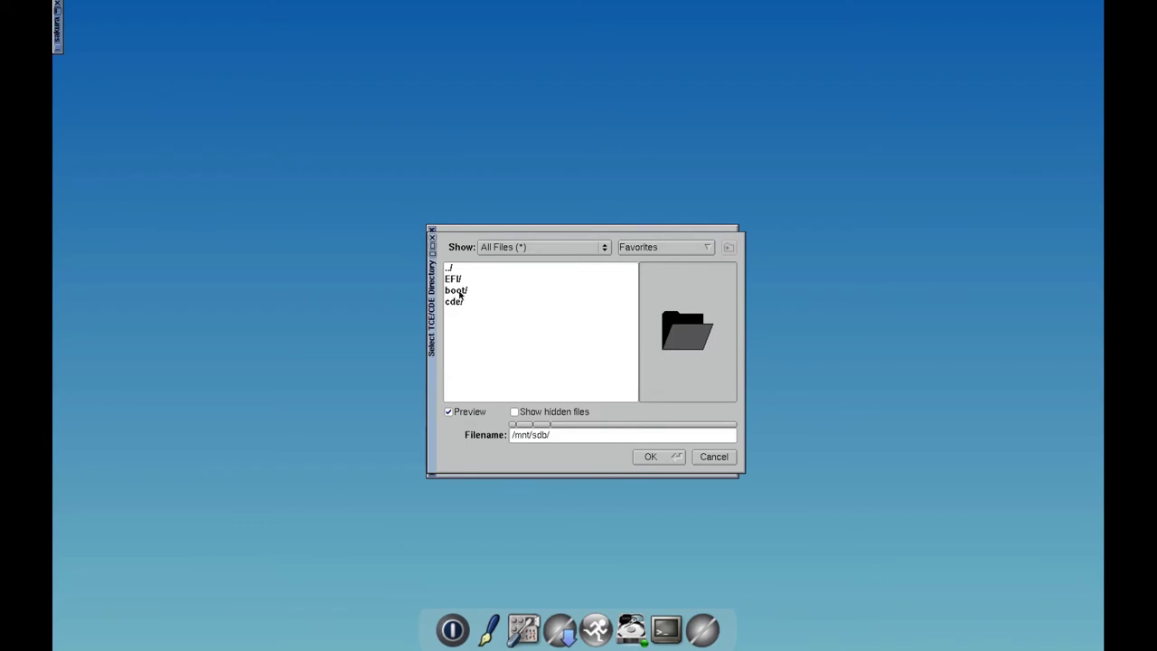
left_click(459, 303)
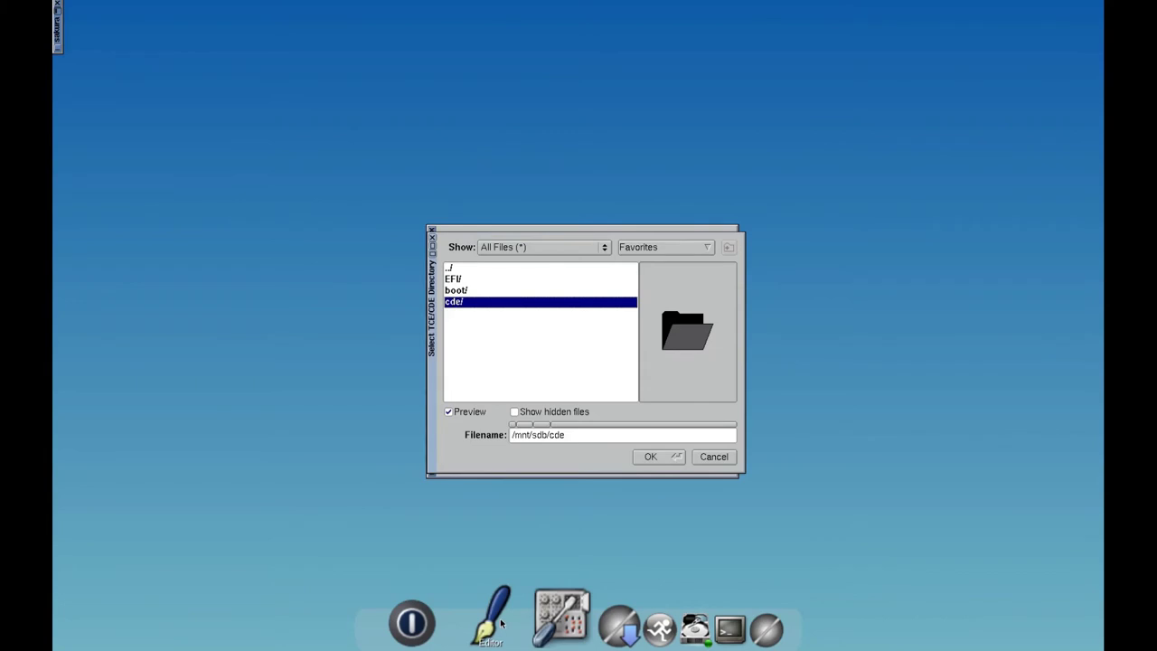
double_click(452, 304)
double_click(471, 281)
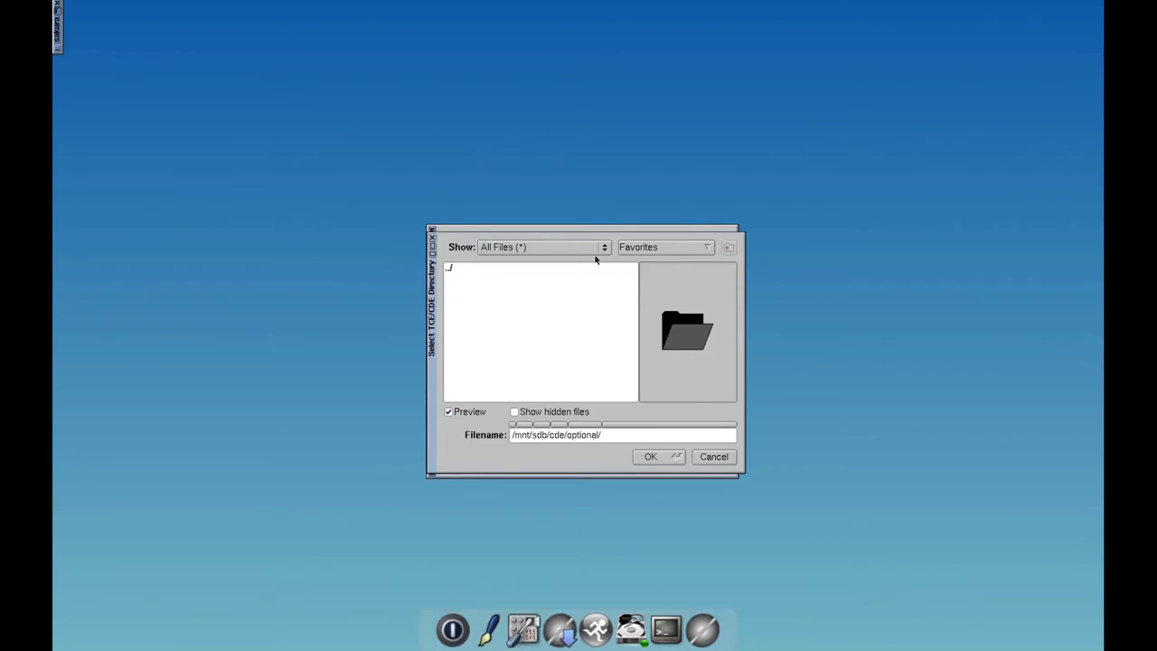
left_click(719, 458)
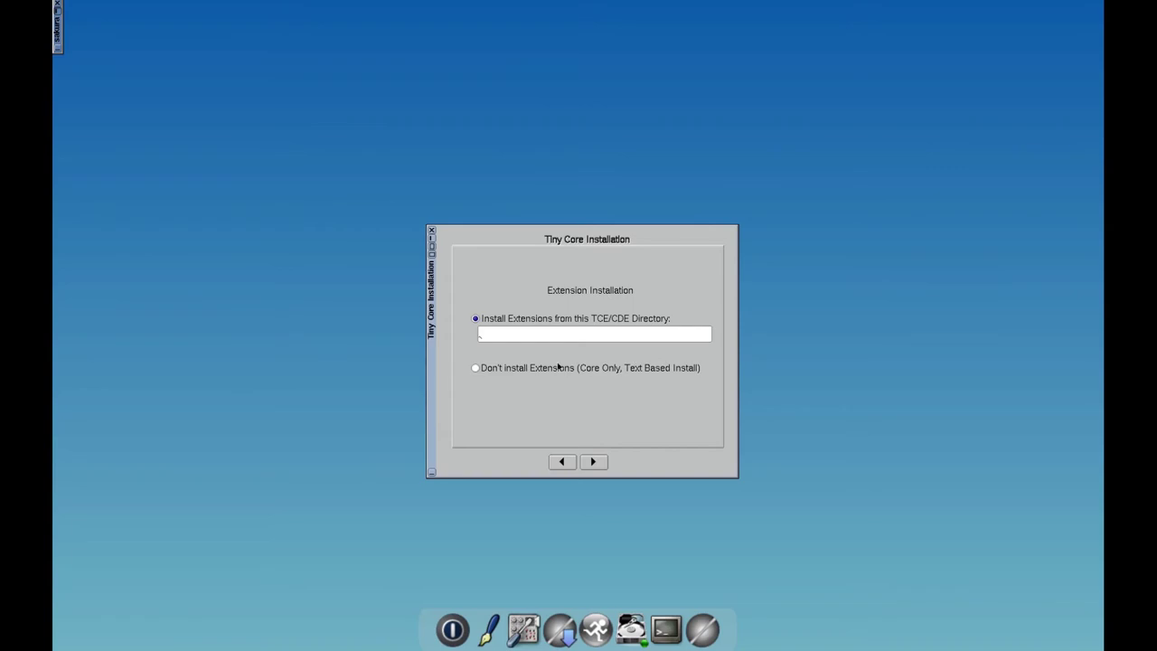
- Continue to the installation review and close the installer without proceeding
left_click(593, 462)
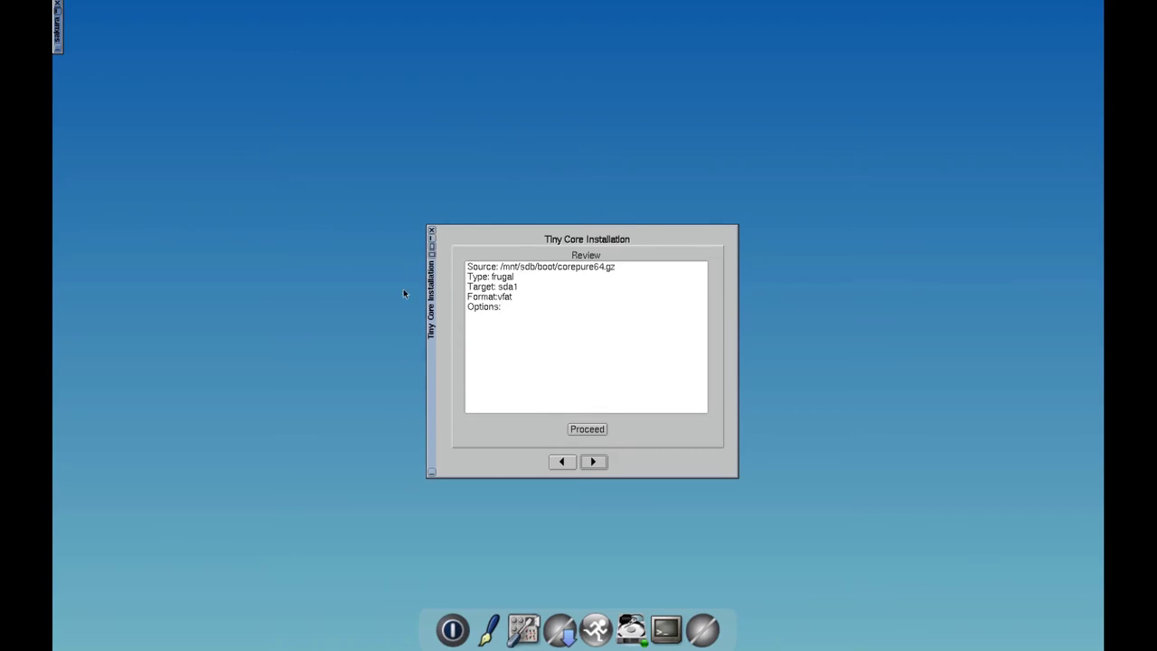
left_click(432, 232)
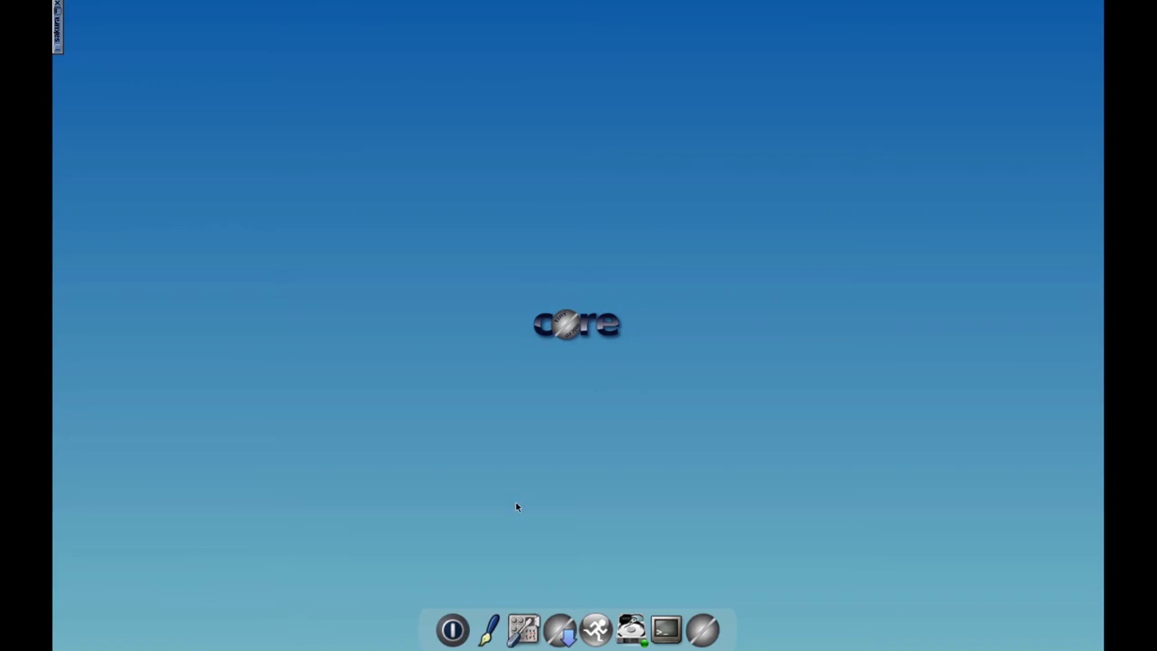
- Open the Control Panel, reposition it to view all its maintenance, utility and setup tools, and close it
left_click(532, 620)
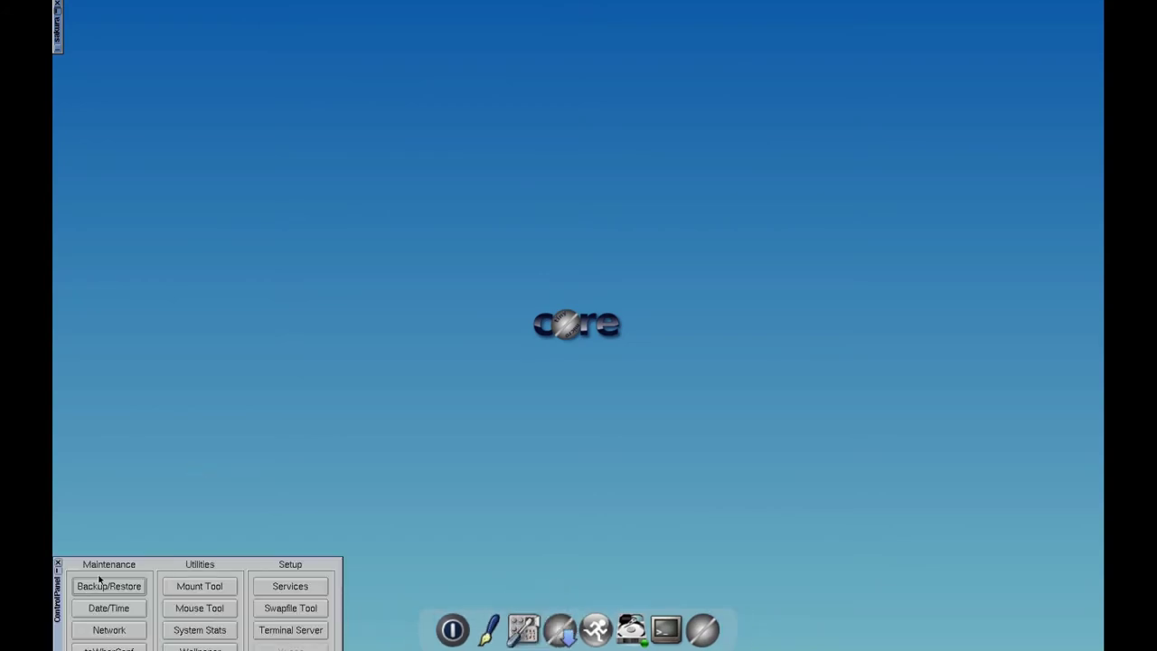
left_click_drag(60, 615, 98, 454)
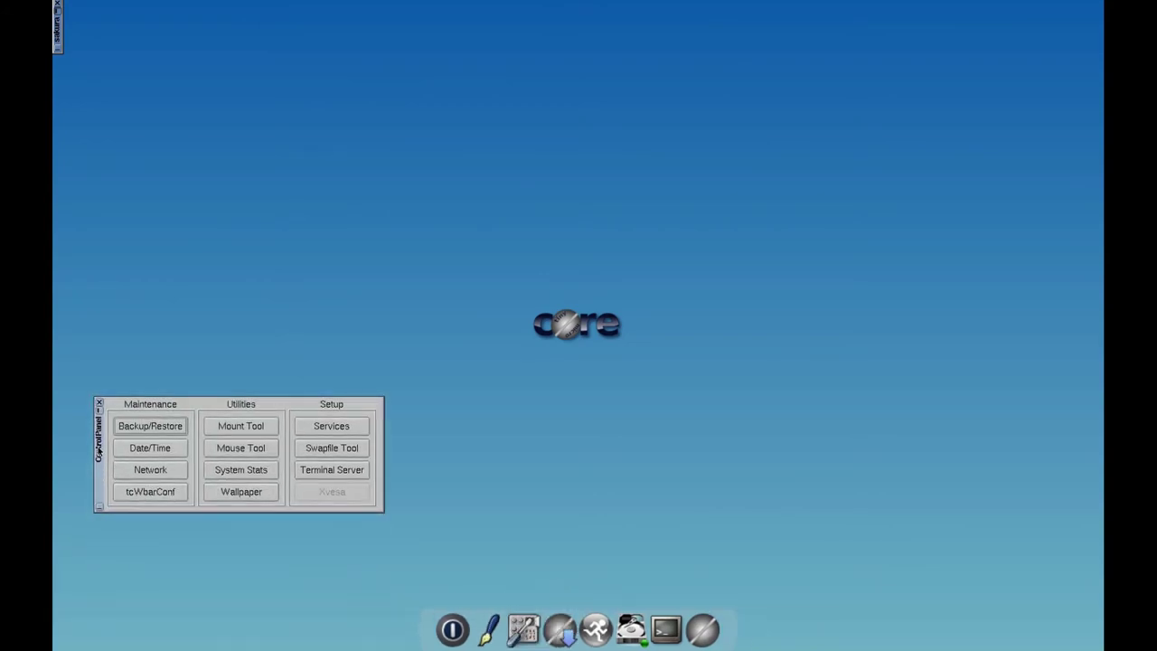
left_click(98, 403)
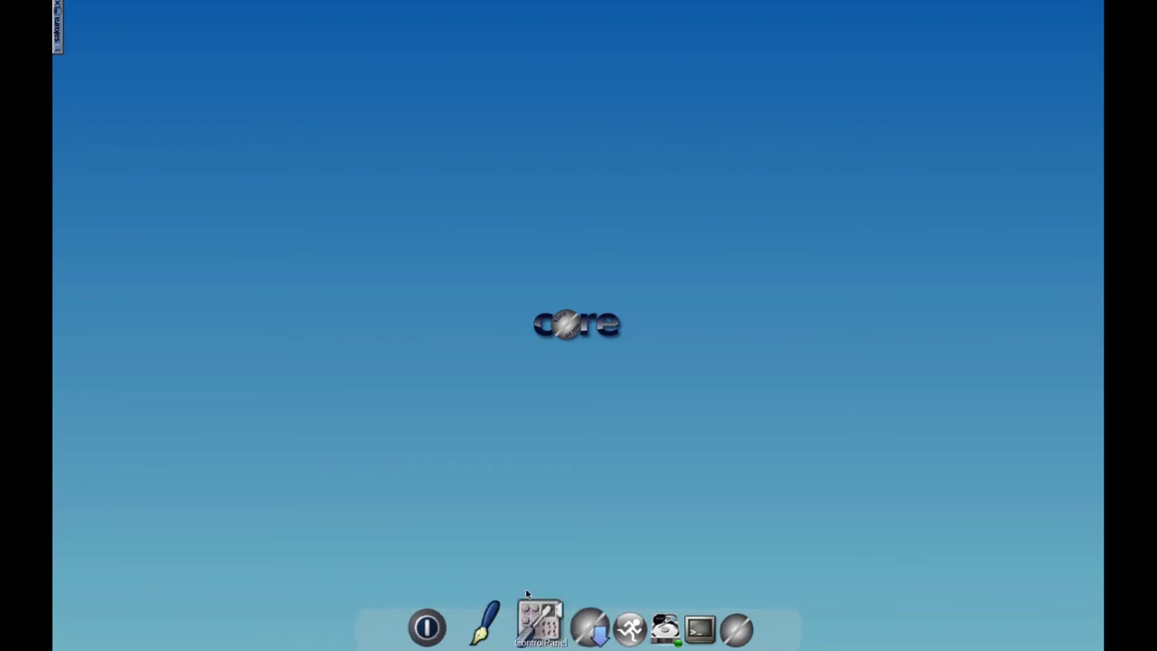
- Open Apps, move its window to the middle of the desktop and view the available install modes
left_click(565, 622)
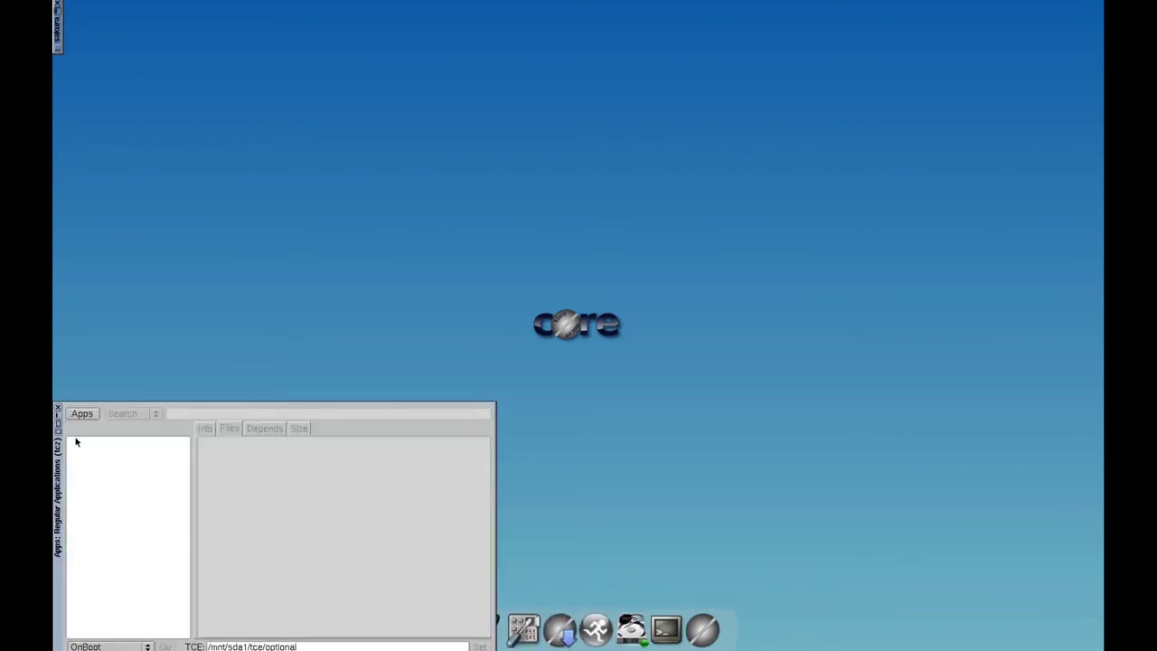
left_click_drag(56, 485, 389, 294)
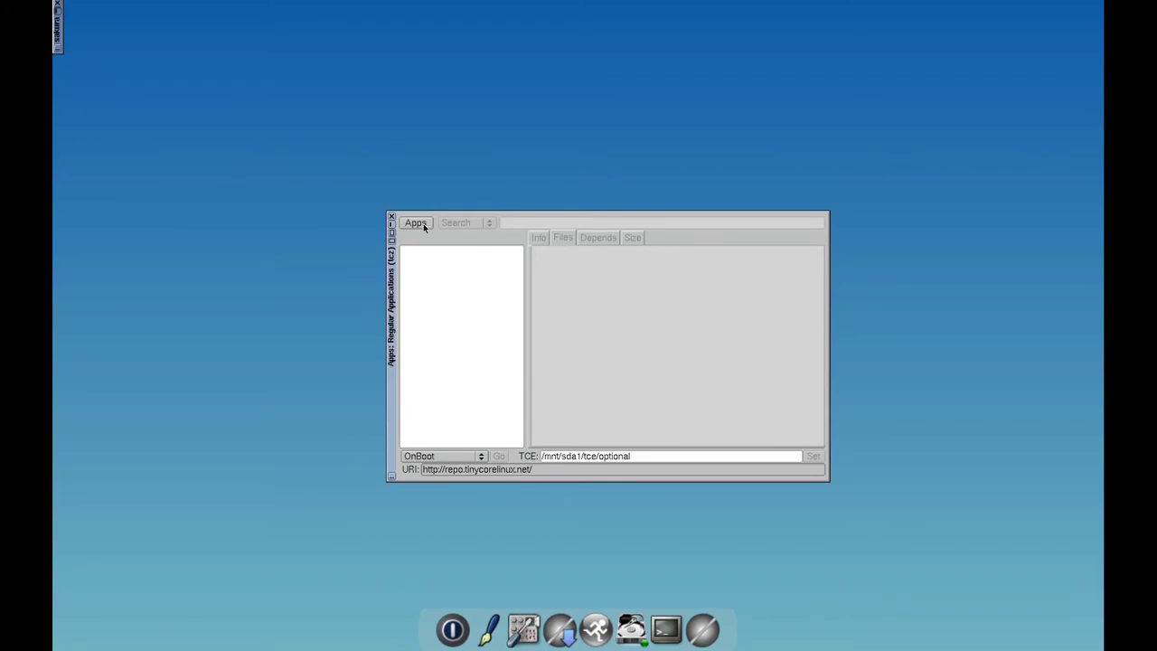
left_click(477, 456)
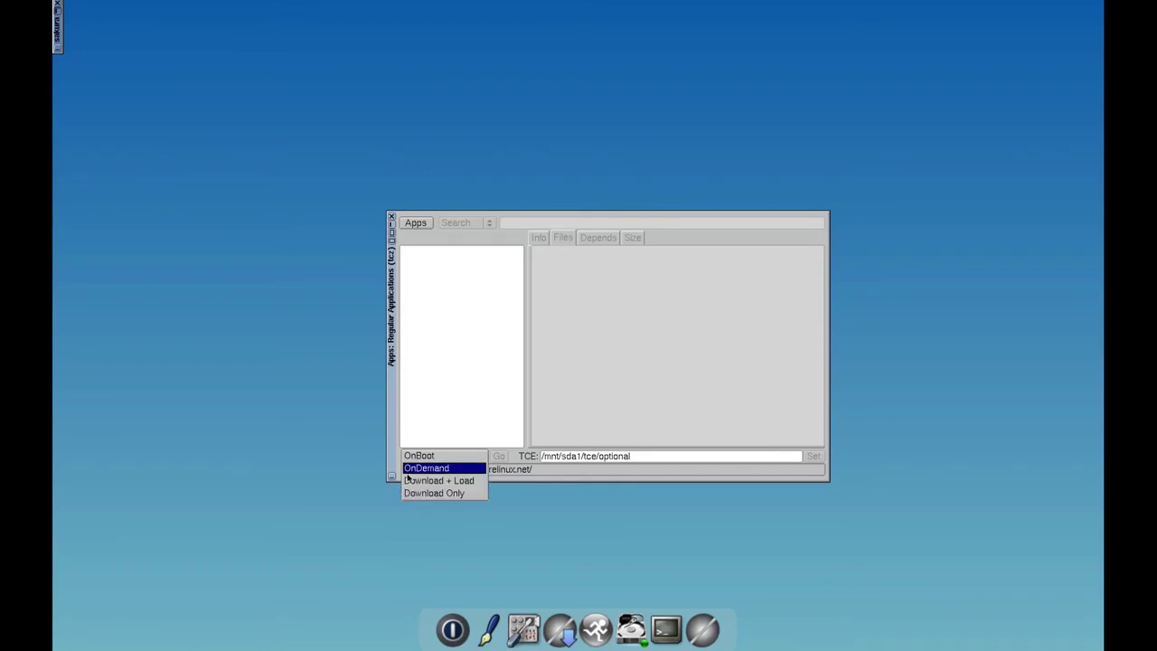
left_click(513, 456)
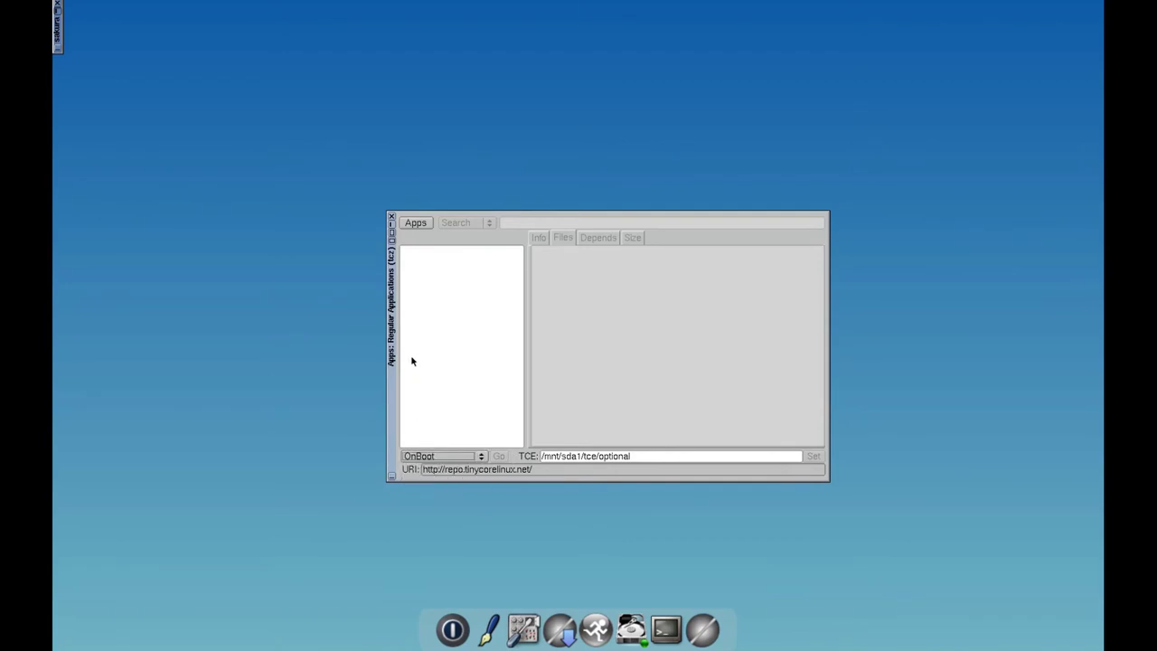
- Look over the Cloud (Remote) options and the install modes, keeping OnBoot selected
left_click(417, 223)
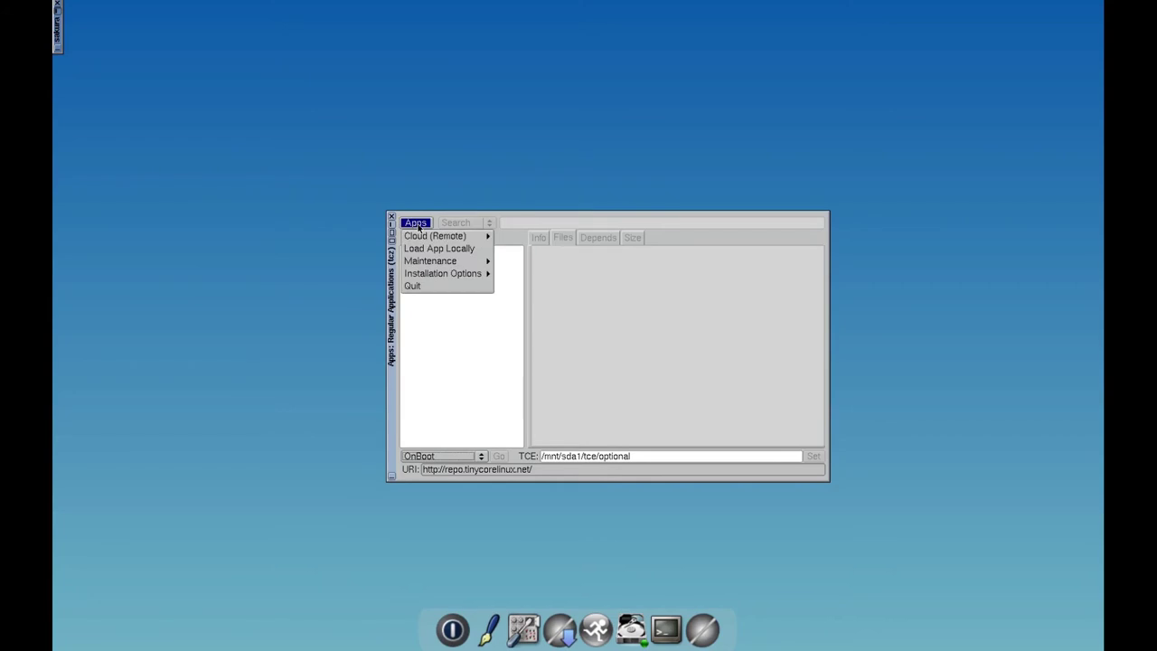
mouse_move(420, 235)
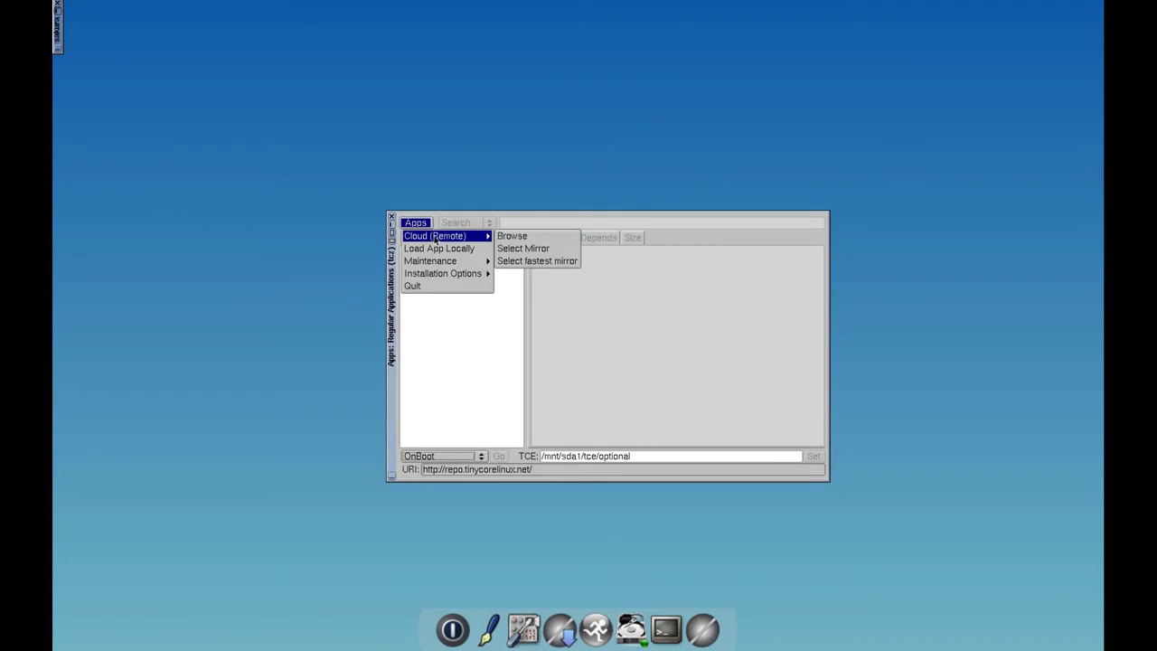
left_click(460, 493)
left_click(443, 456)
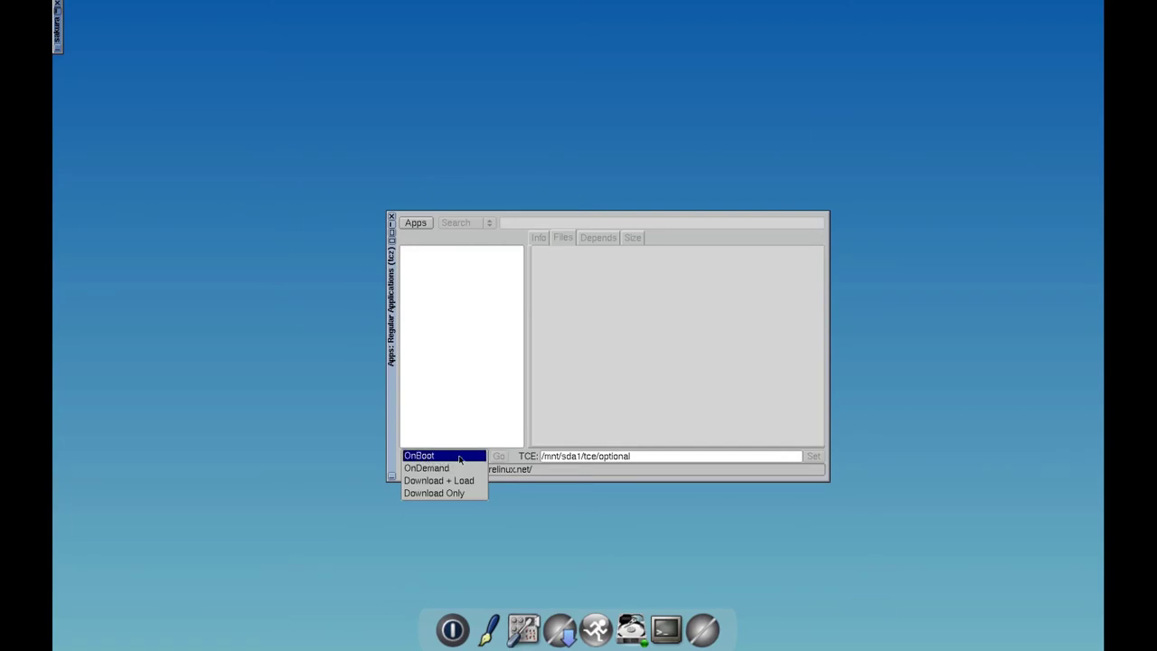
left_click(445, 457)
- Browse the remote repository, search it for "rad" and view the info of firmware-radeon.tcz
left_click(415, 223)
mouse_move(451, 234)
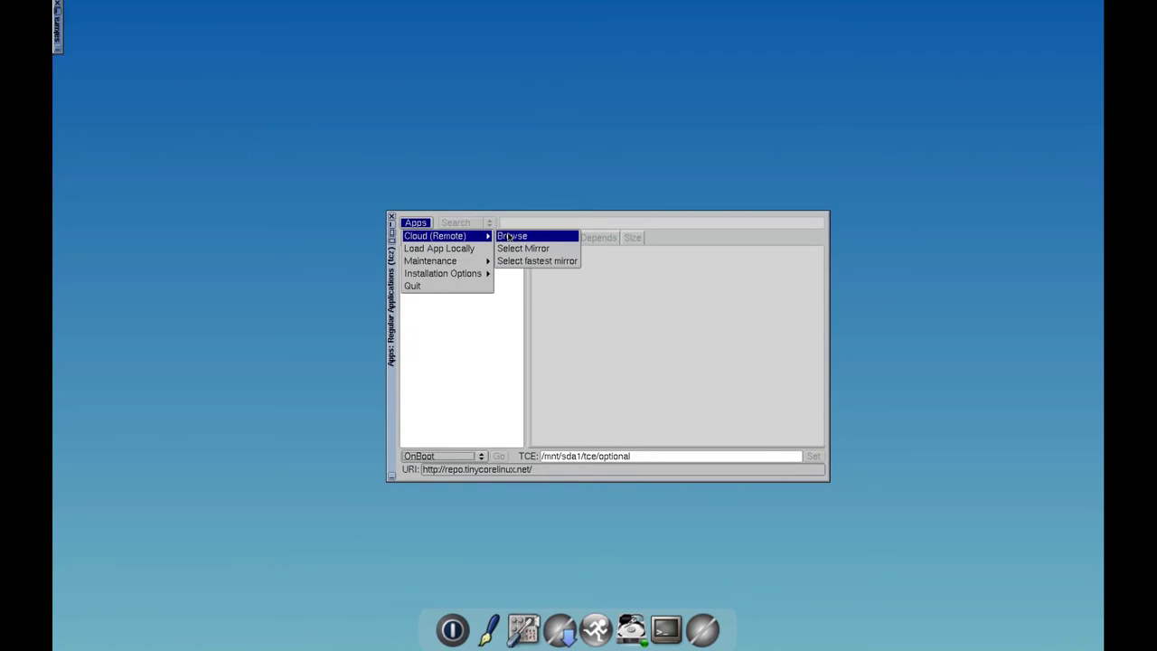
left_click(511, 232)
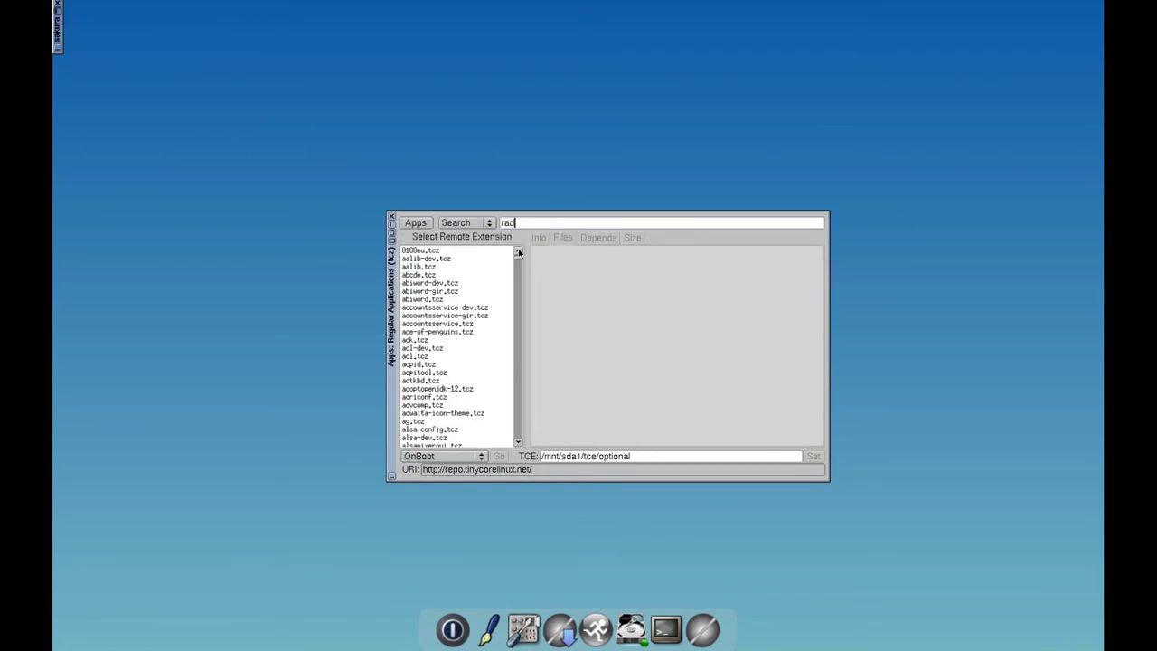
key("Return")
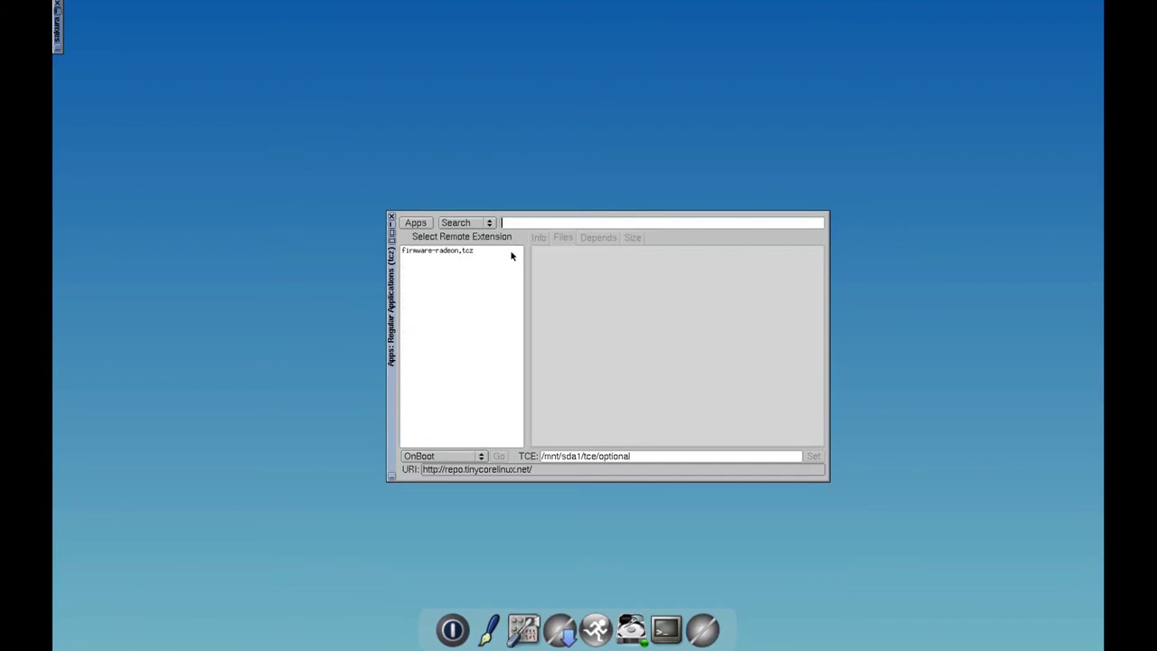
left_click(430, 254)
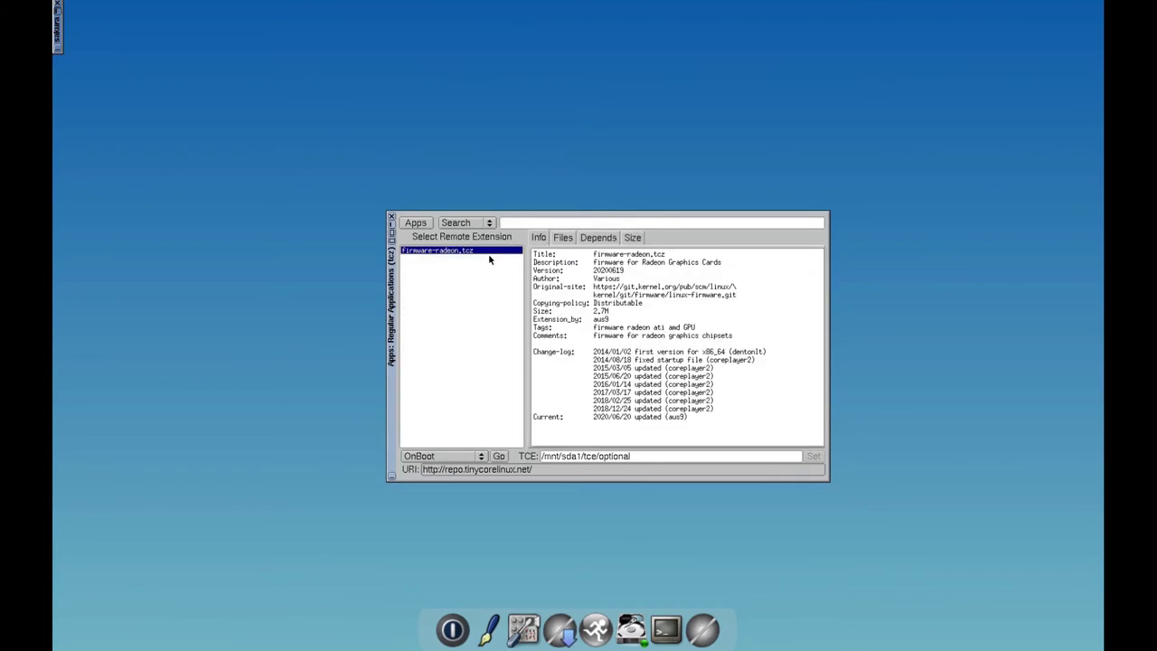
- Search the remote extensions for "ati", select xf86-video-ati.tcz and set the install mode to OnDemand
left_click(510, 226)
type("ati")
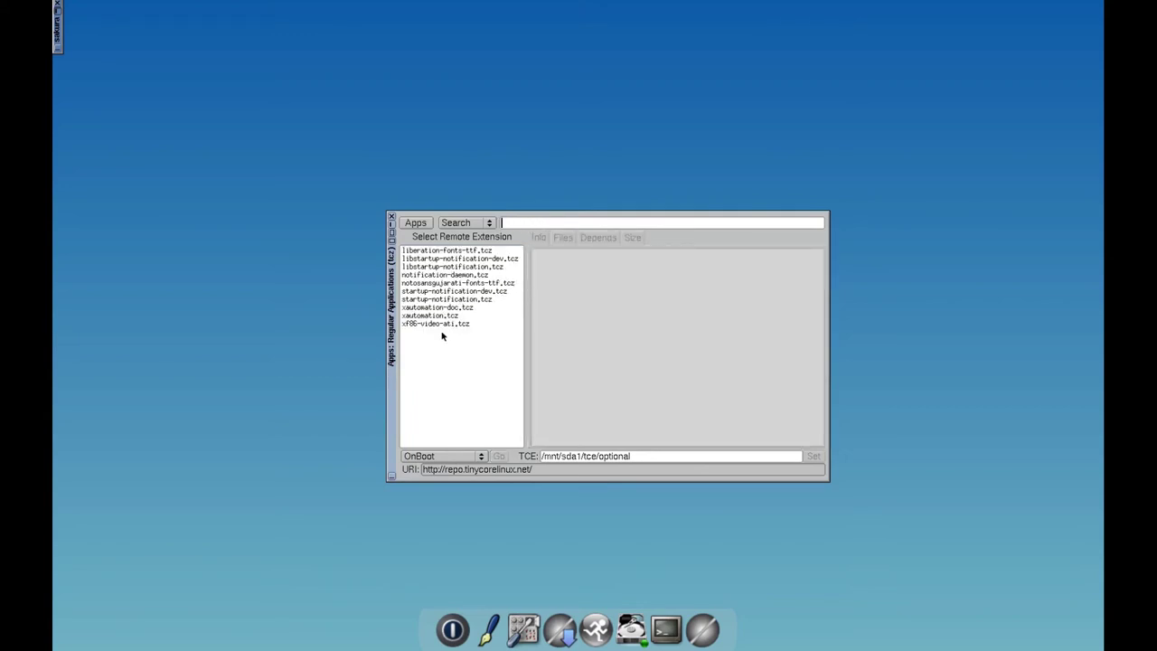
left_click(439, 324)
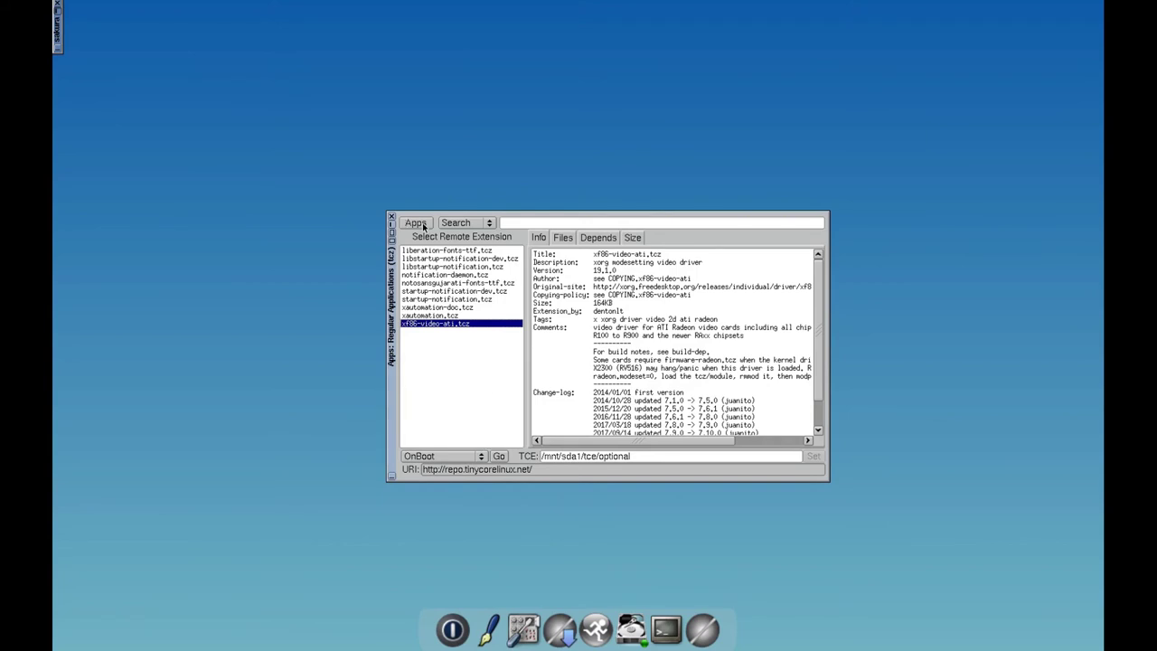
left_click(481, 457)
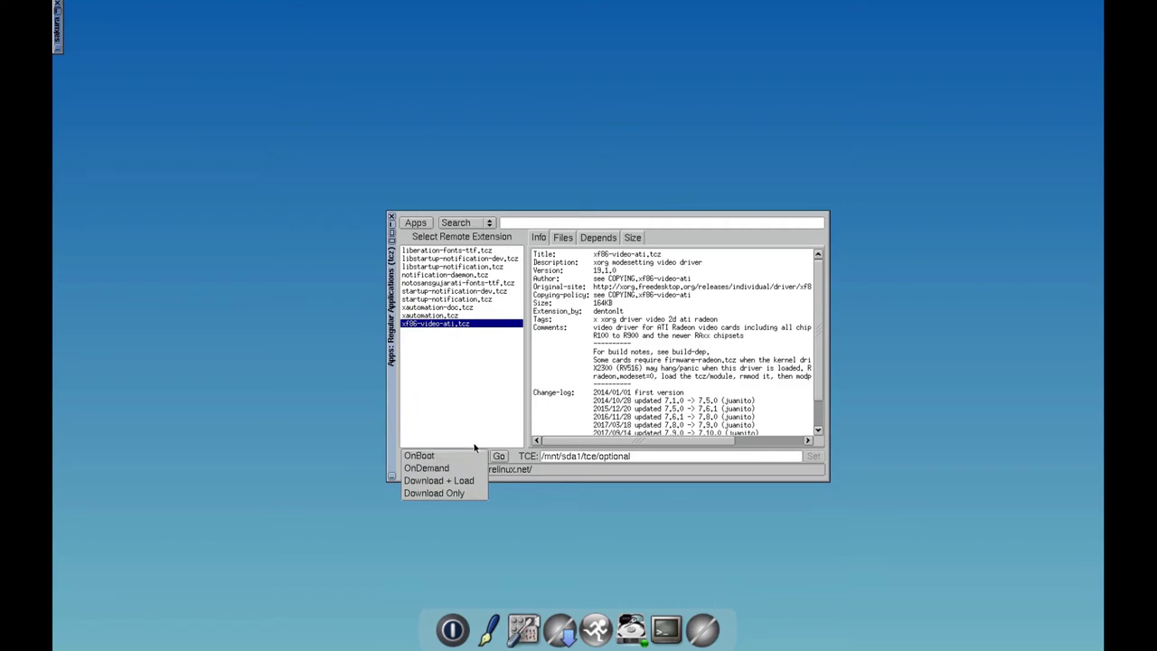
left_click(457, 468)
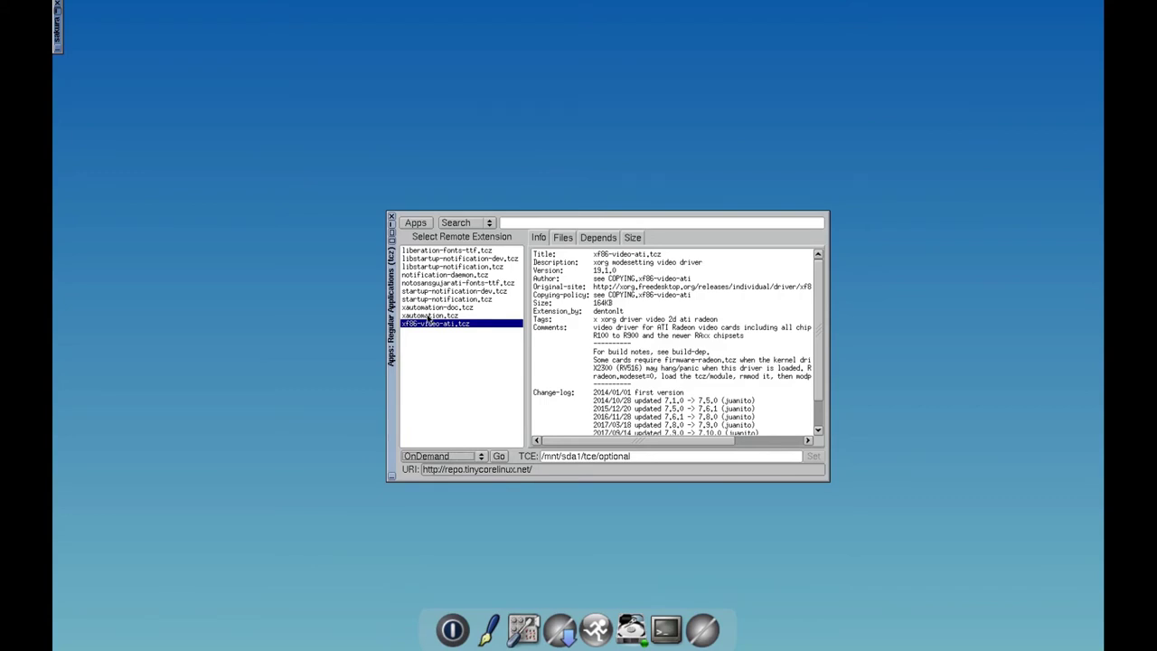
- Look over the Maintenance tools and open the list of local extensions available to load
left_click(419, 226)
mouse_move(430, 263)
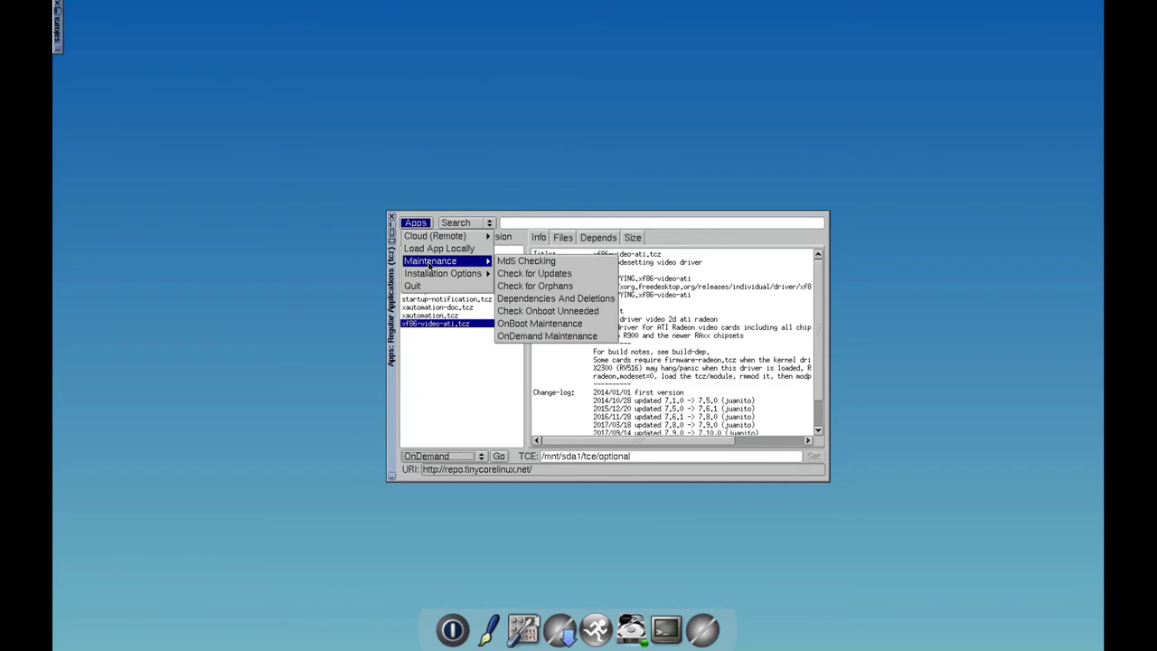
mouse_move(460, 279)
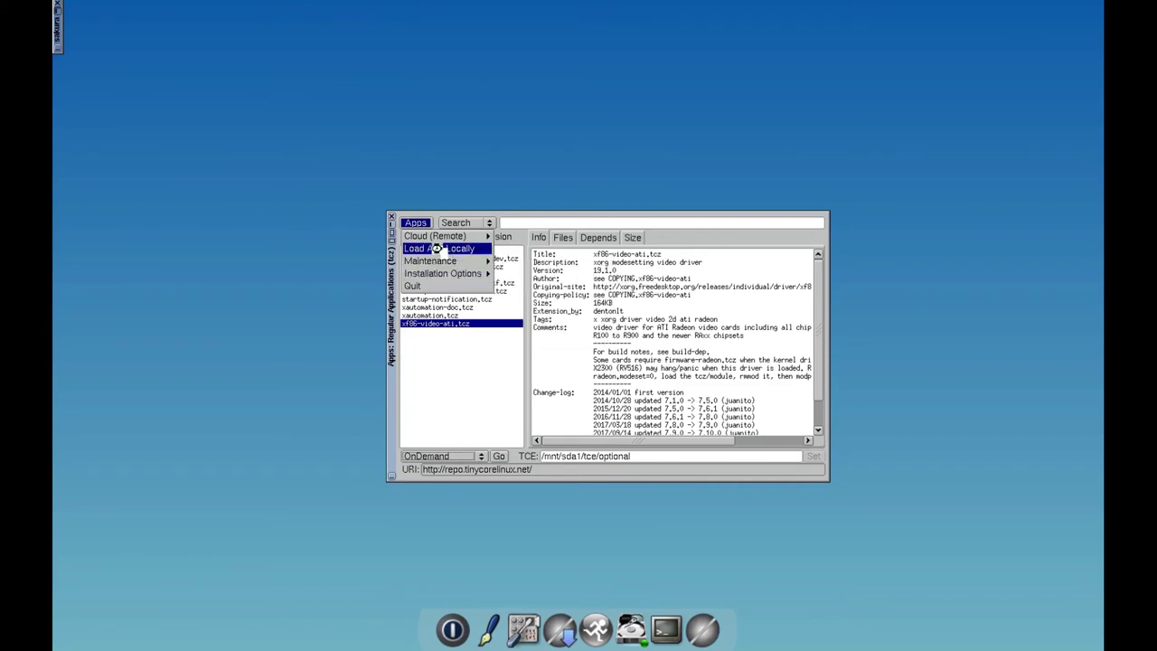
left_click(437, 249)
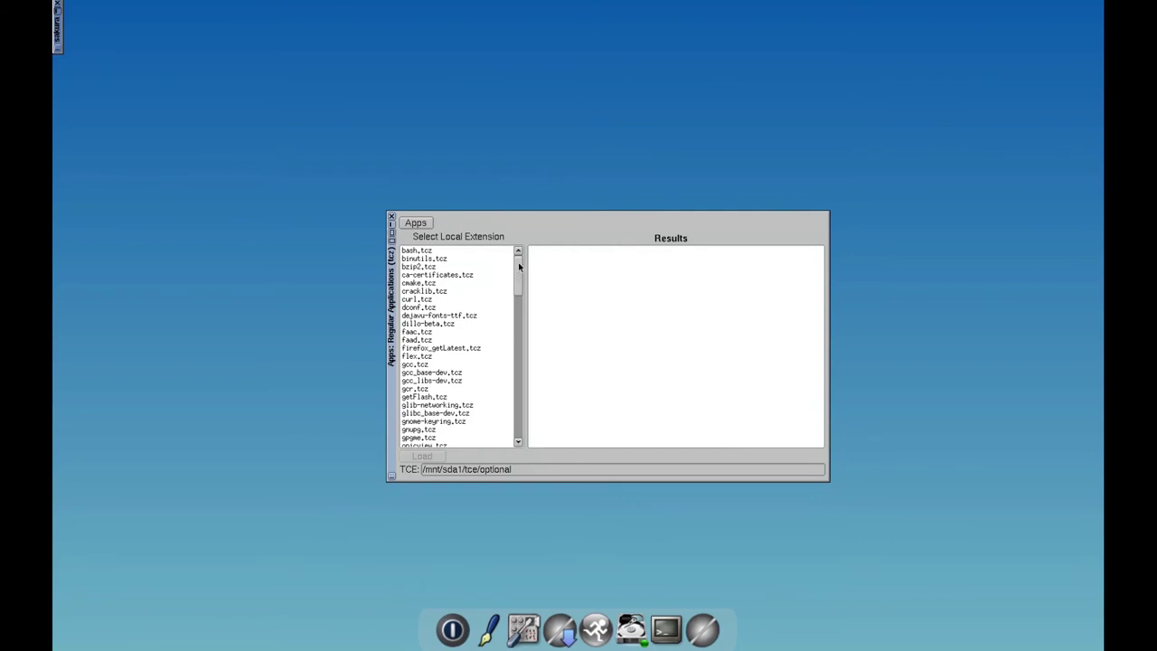
- Look through the local extensions in /mnt/sda1/tce/optional and load seahorse.tcz
left_click_drag(520, 265, 512, 418)
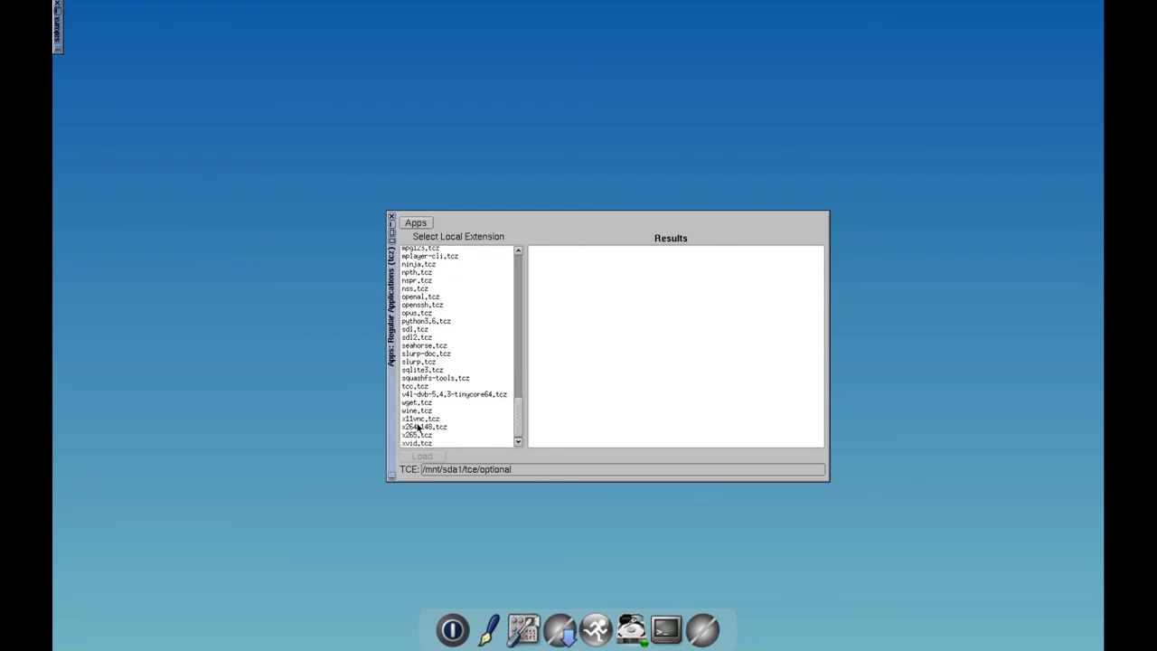
scroll(462, 393, "up", 3)
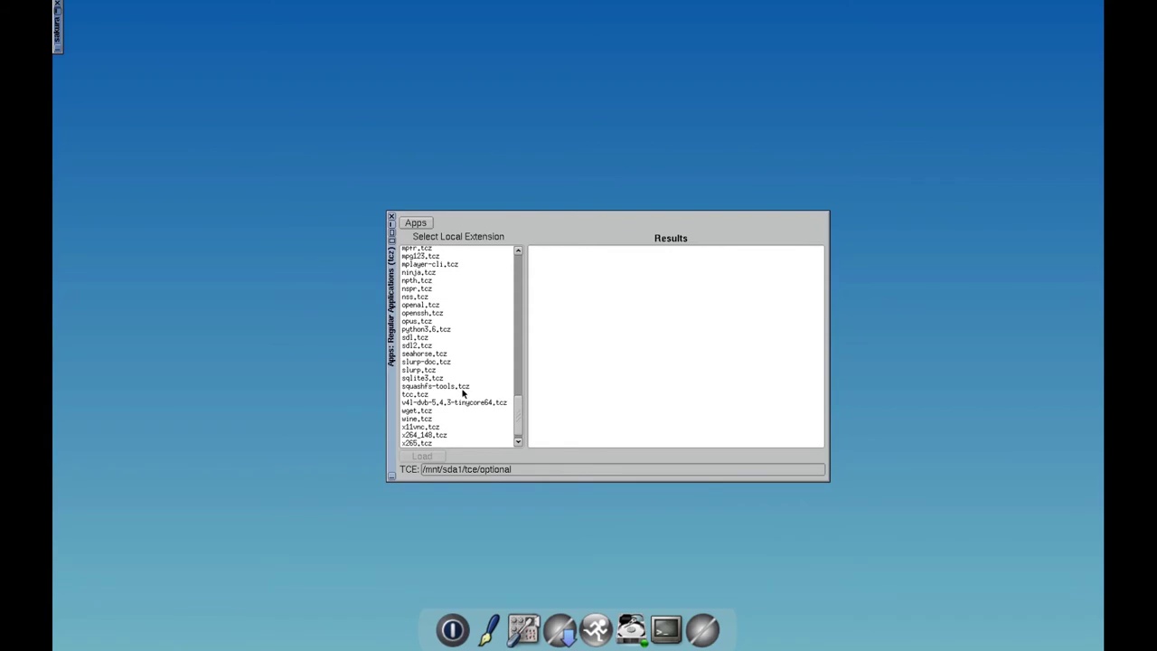
scroll(462, 393, "up", 4)
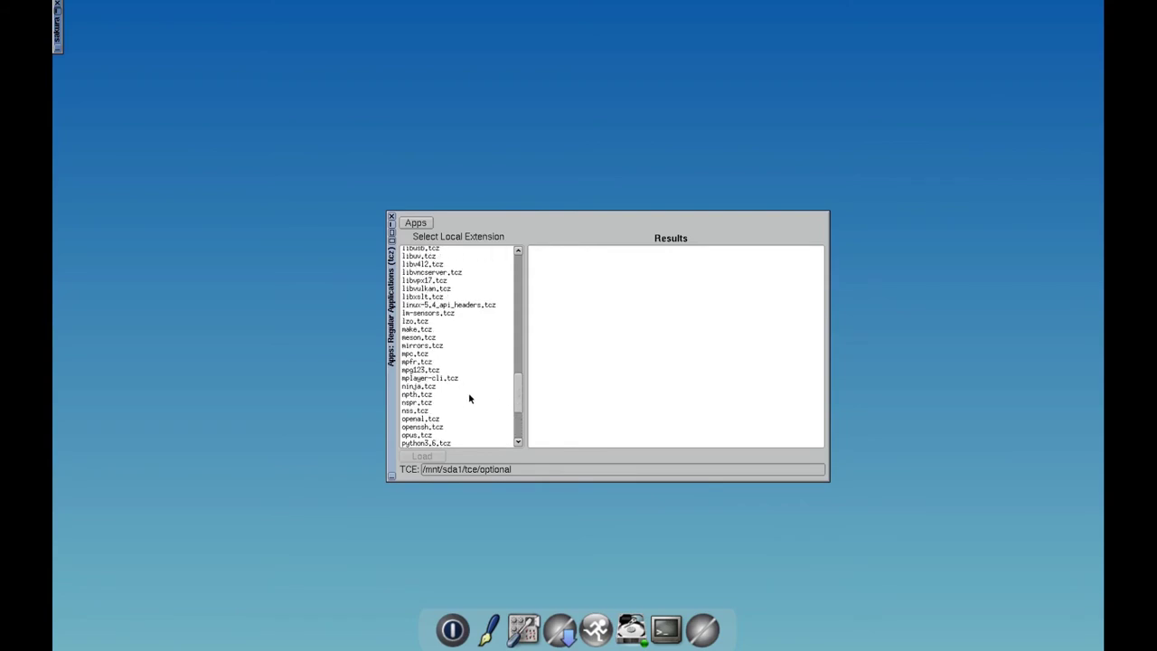
scroll(461, 401, "down", 5)
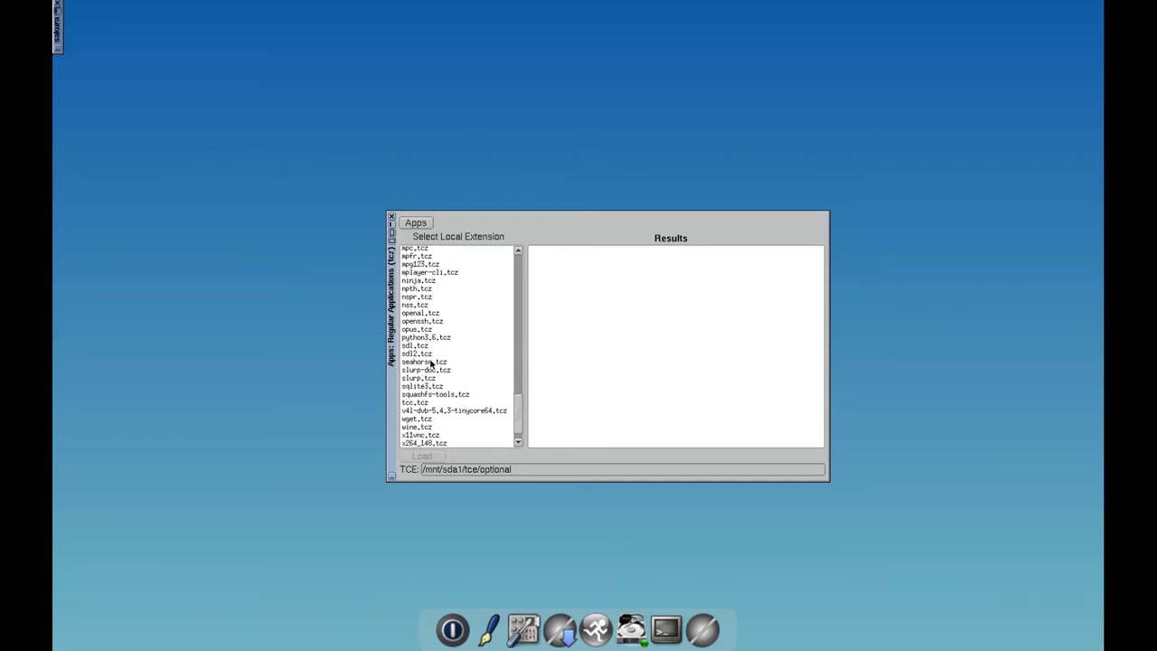
left_click(443, 362)
left_click(430, 457)
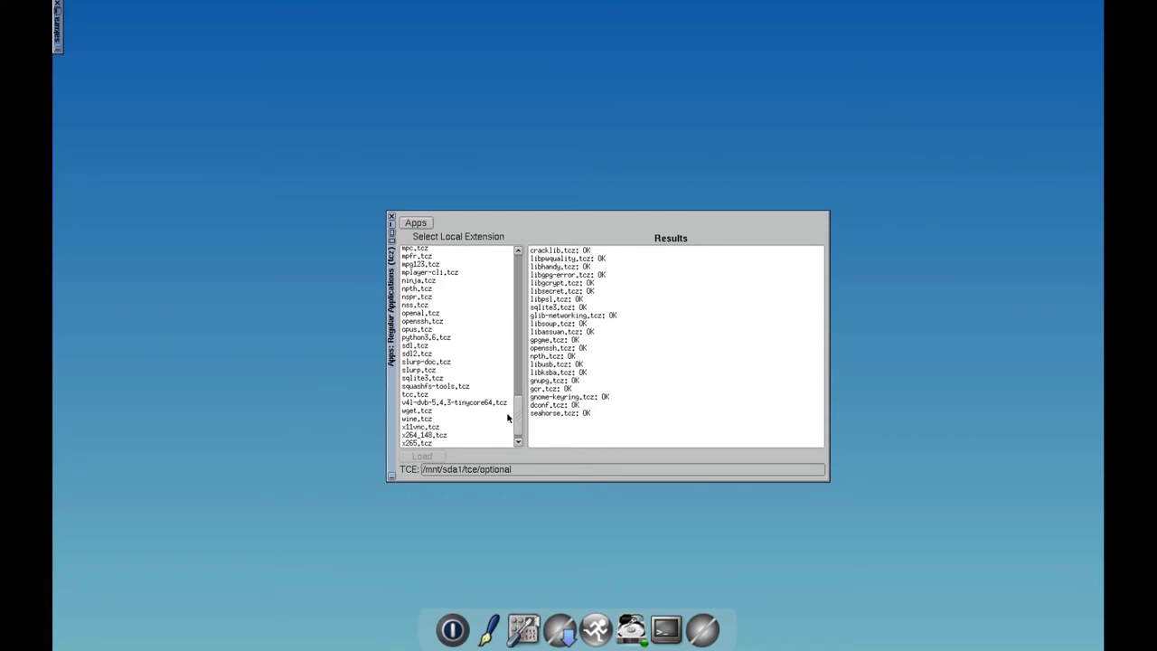
scroll(518, 421, "down", 1)
left_click_drag(516, 430, 512, 262)
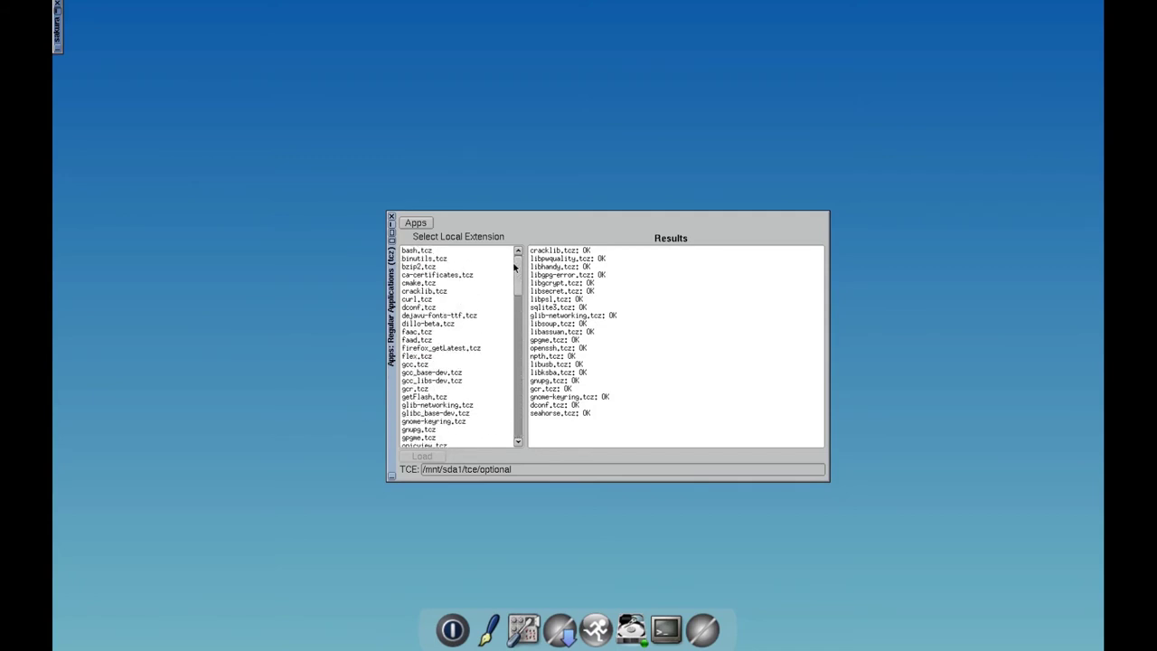
- Return to browsing the remote extensions and show the available install modes
left_click(418, 225)
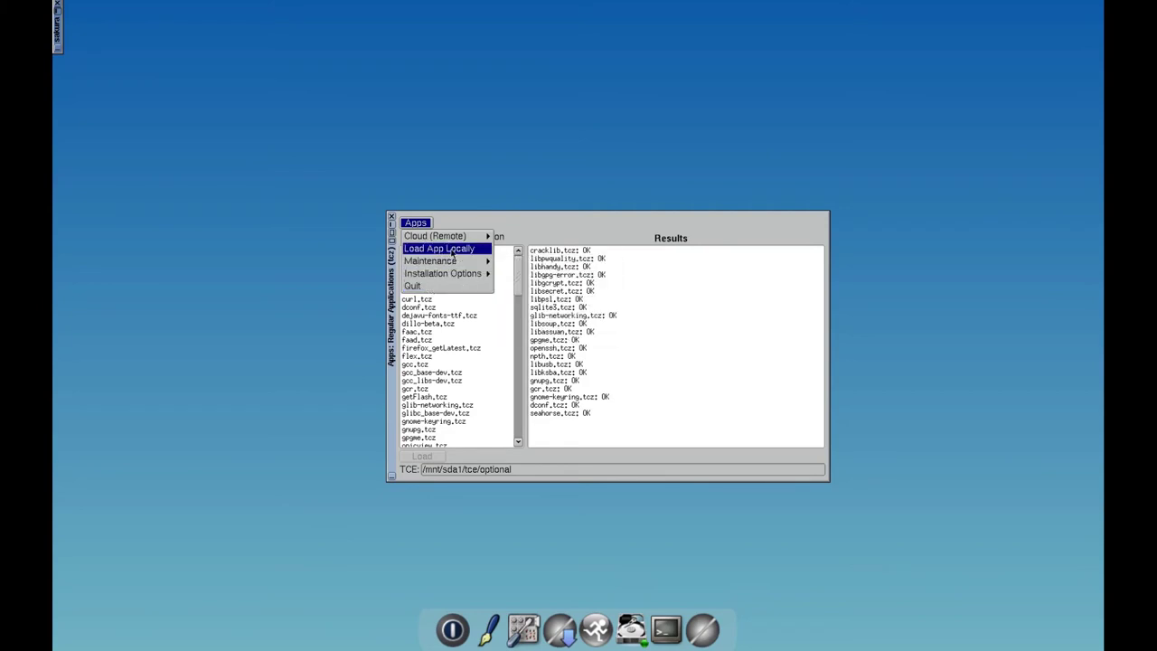
mouse_move(434, 239)
left_click(512, 239)
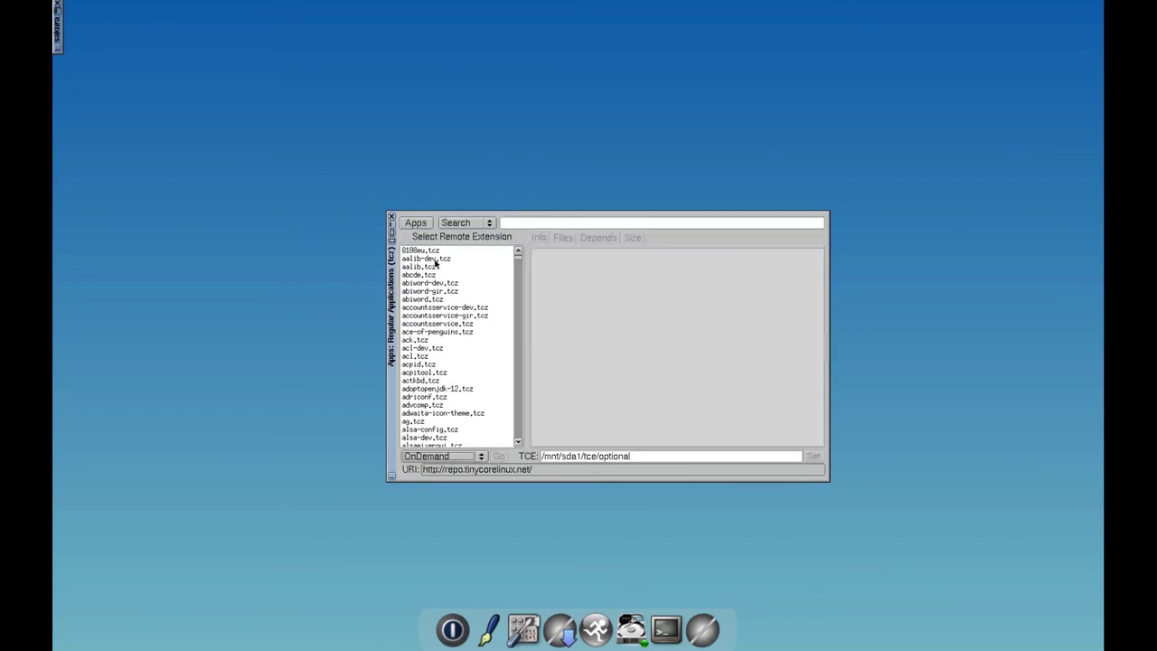
left_click(482, 457)
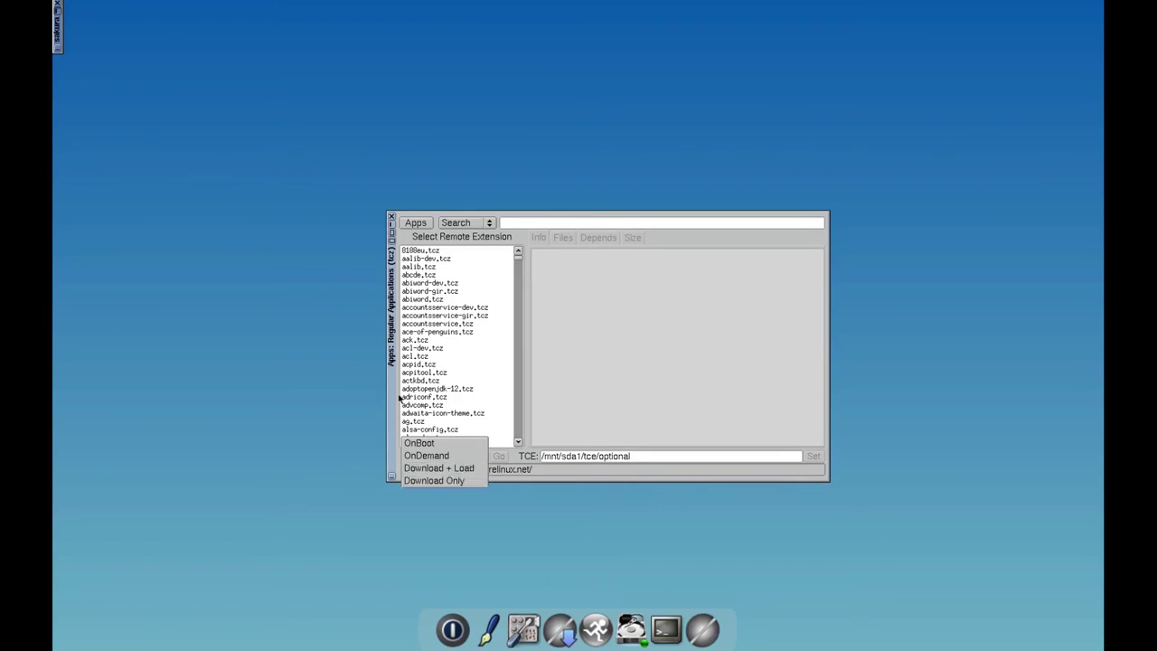
- Reposition the Apps window on the desktop and review the install modes again, leaving OnDemand selected
left_click(394, 267)
left_click_drag(394, 267, 400, 237)
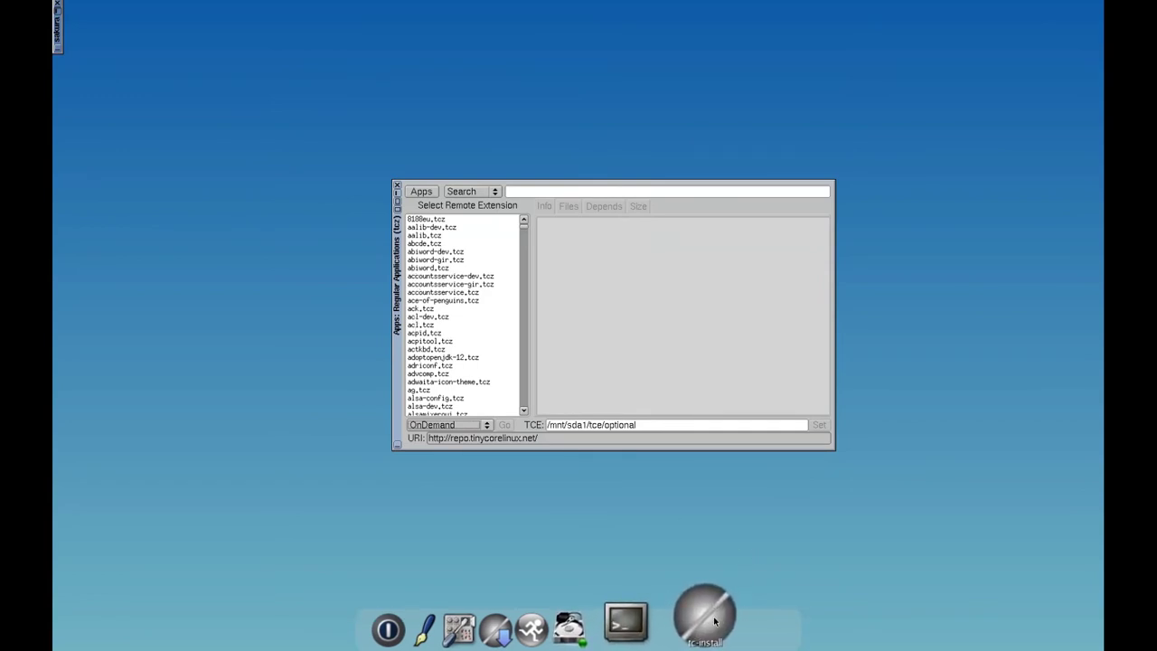
left_click(474, 427)
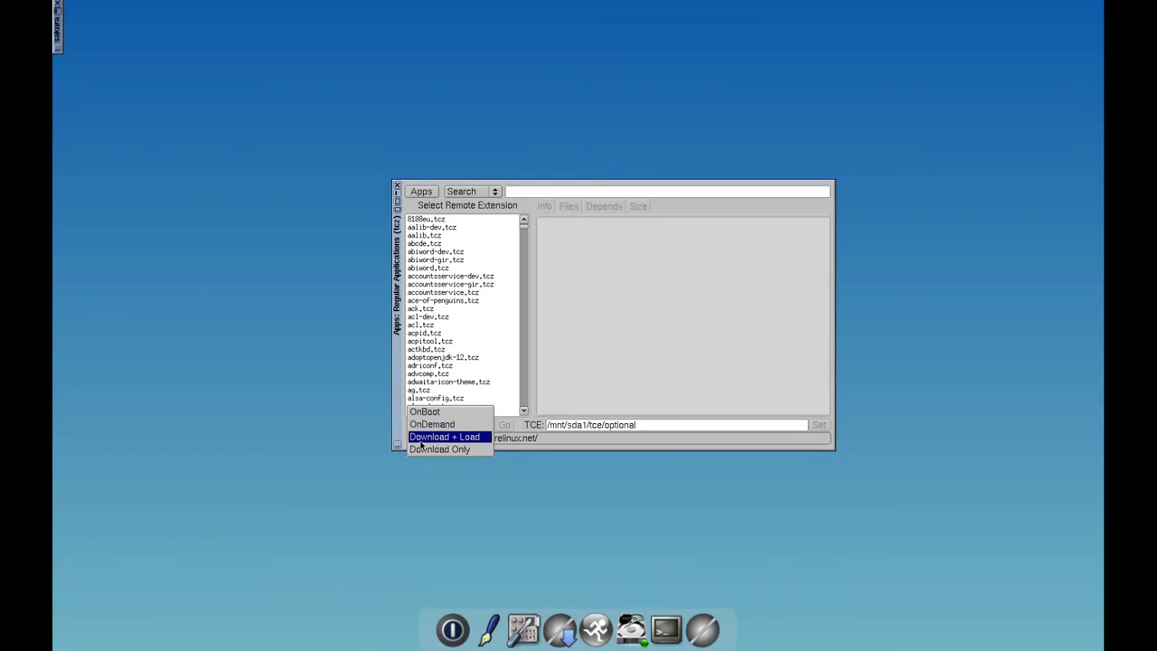
mouse_move(394, 308)
left_mouse_down()
mouse_move(398, 420)
mouse_move(404, 388)
mouse_move(387, 328)
left_mouse_up()
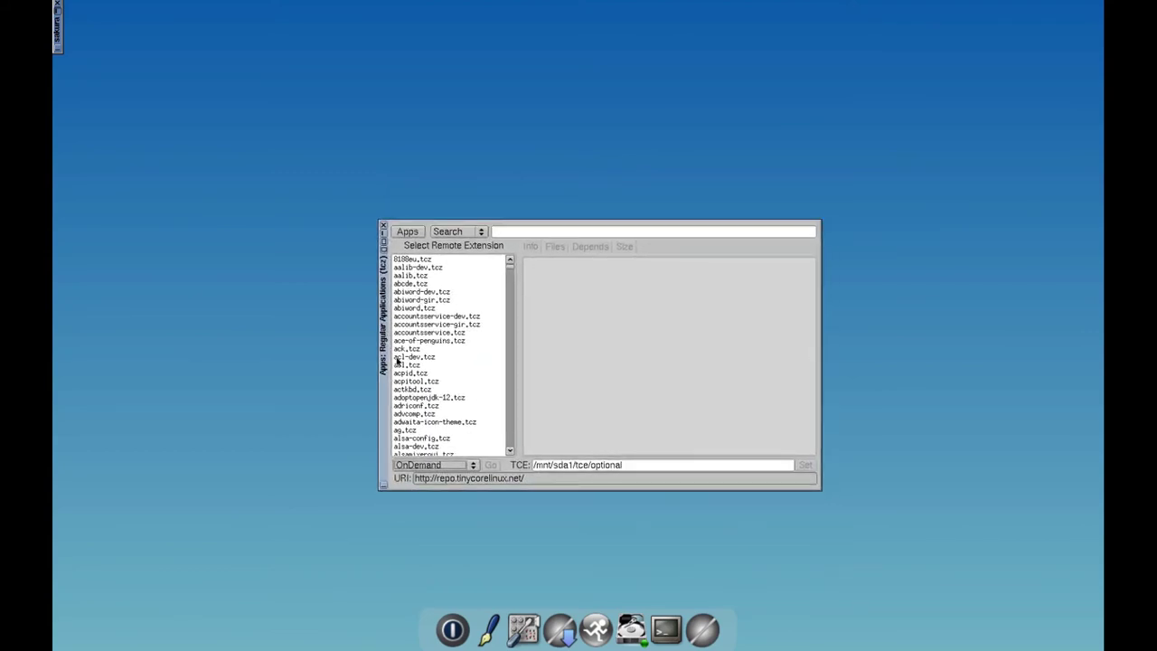
- Reload the remote extension list and look through it from the beginning to the entries starting with g
left_click(415, 233)
mouse_move(419, 251)
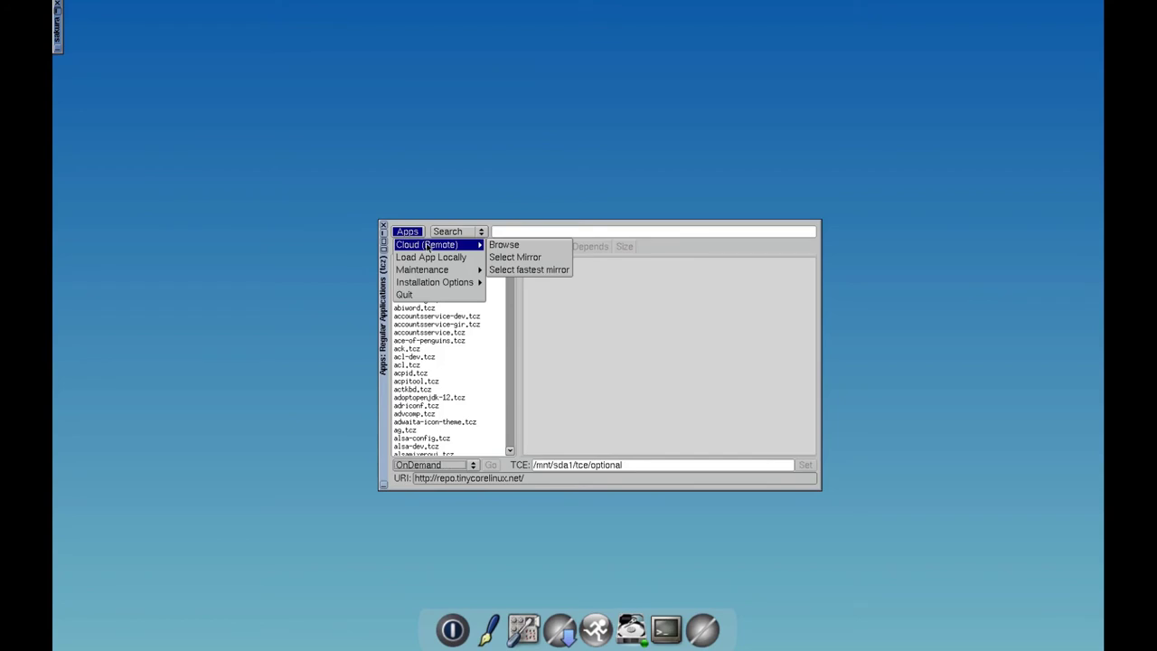
left_click(513, 247)
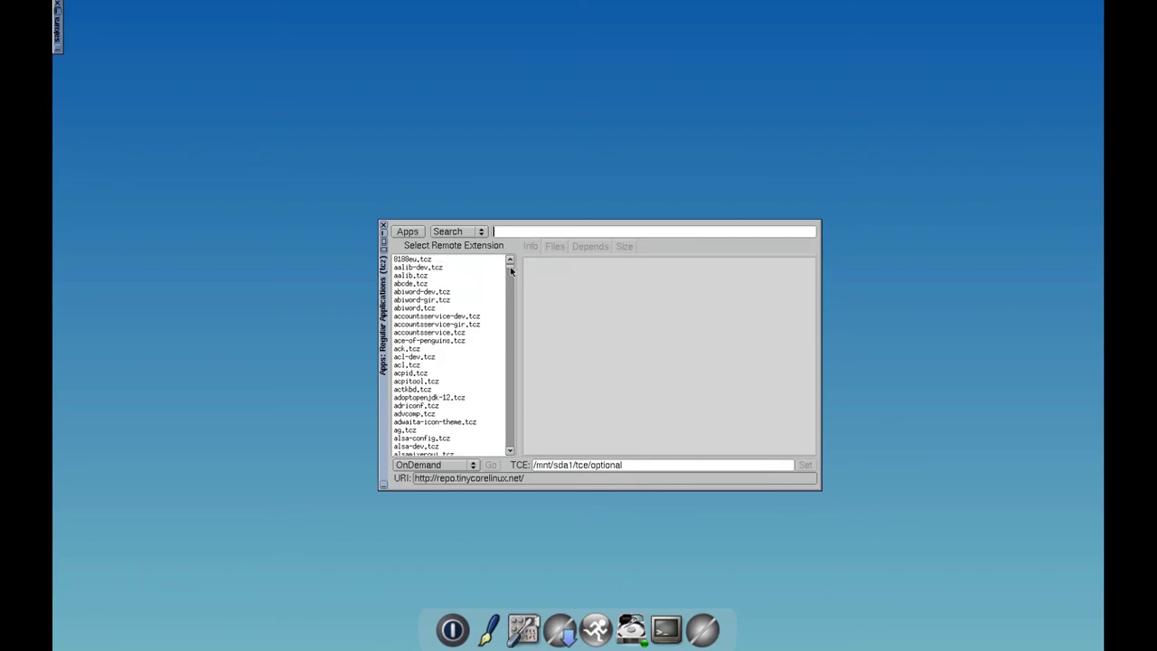
scroll(511, 271, "down", 15)
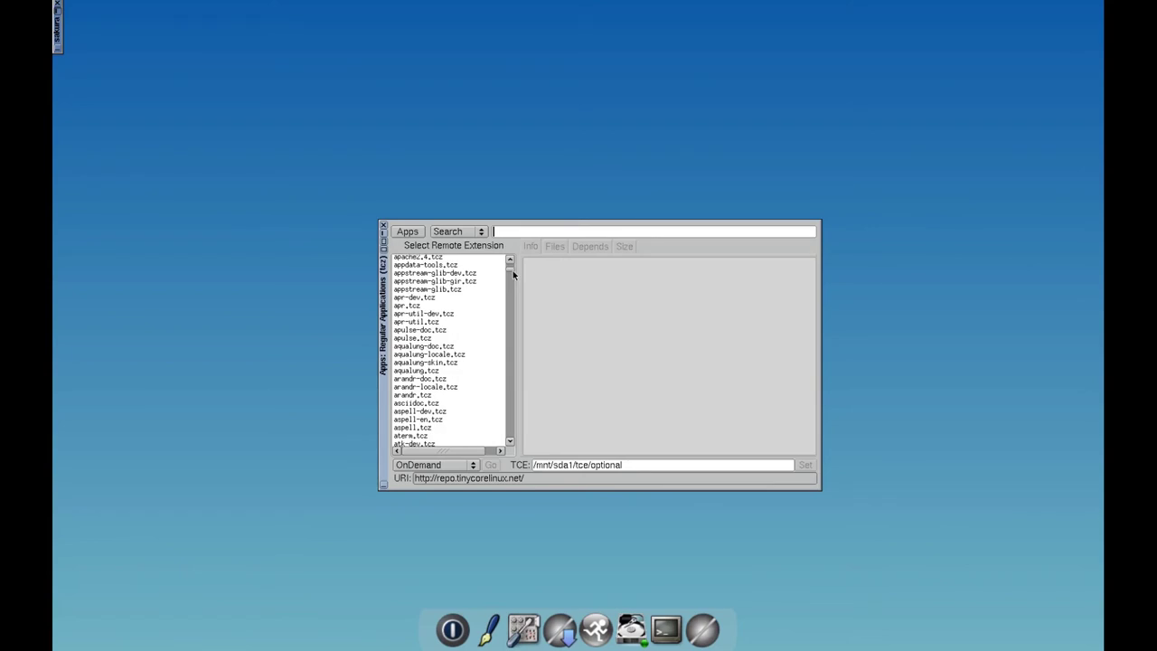
scroll(513, 271, "down", 10)
scroll(513, 279, "down", 12)
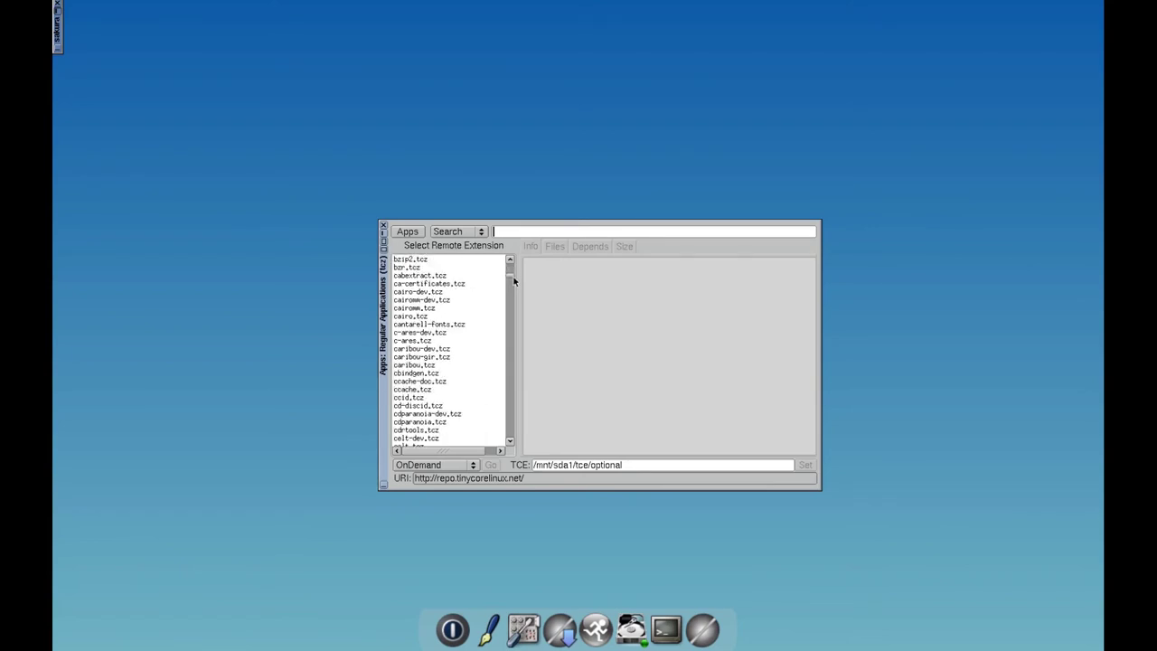
mouse_move(512, 286)
left_mouse_down()
mouse_move(512, 308)
mouse_move(512, 282)
left_mouse_up()
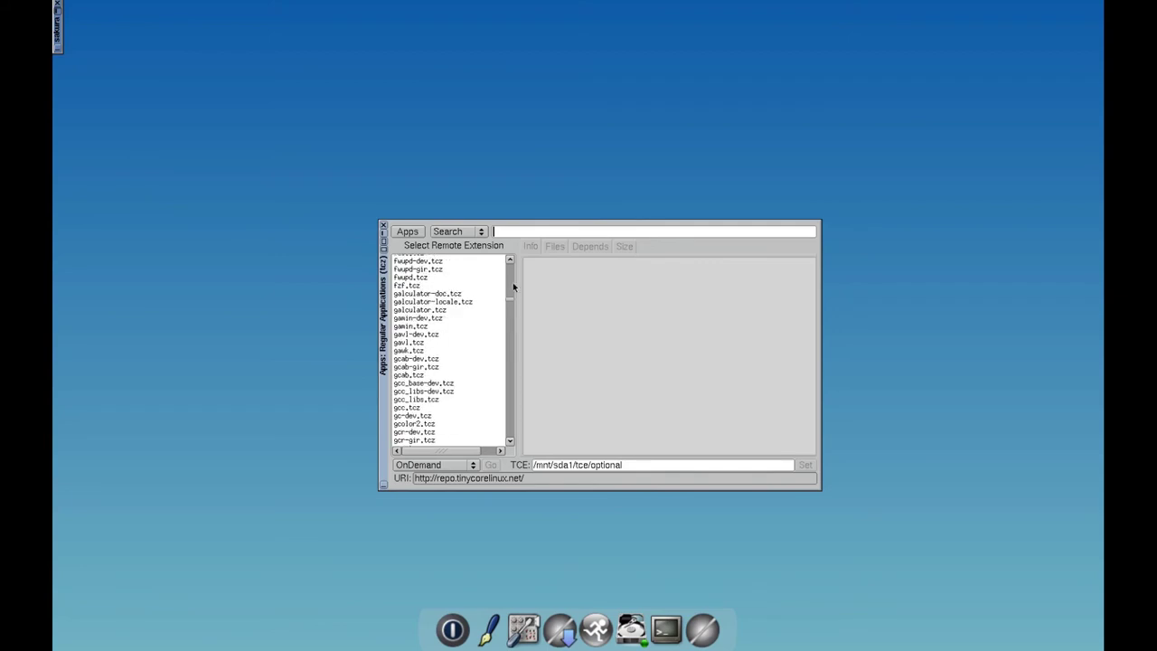
- Search the remote extensions for firefox and view the info of firefox-nightly.tcz, firefox_getLatest.tcz and firefox-ESR.tcz
type("firefox")
key("Return")
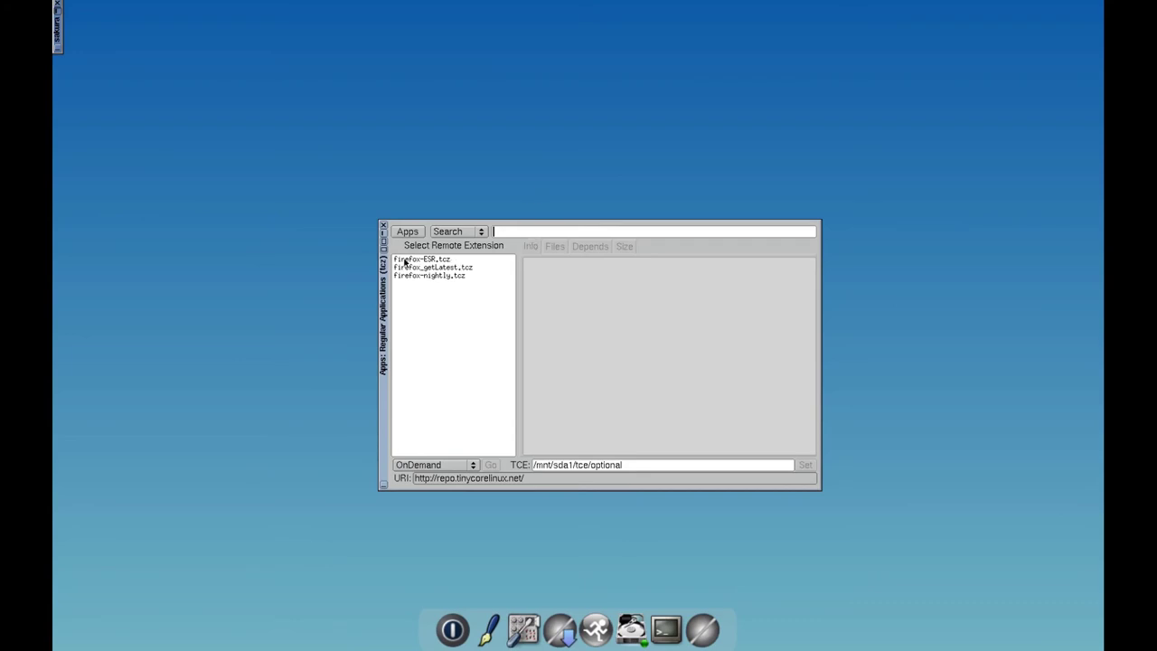
left_click(440, 276)
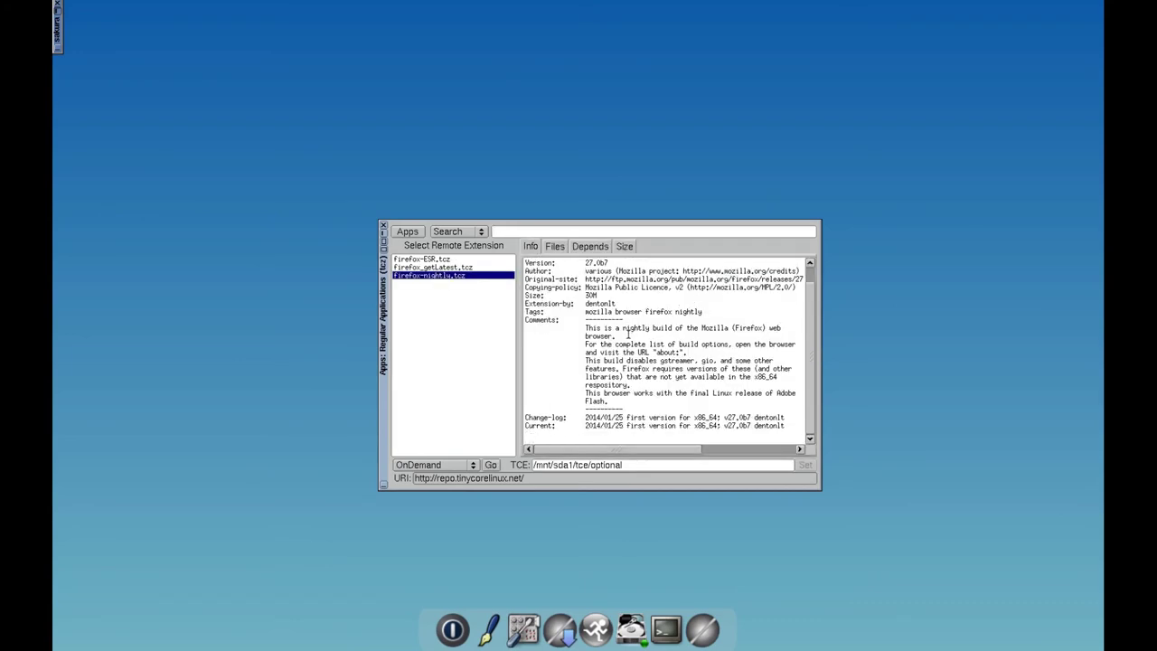
left_click(433, 269)
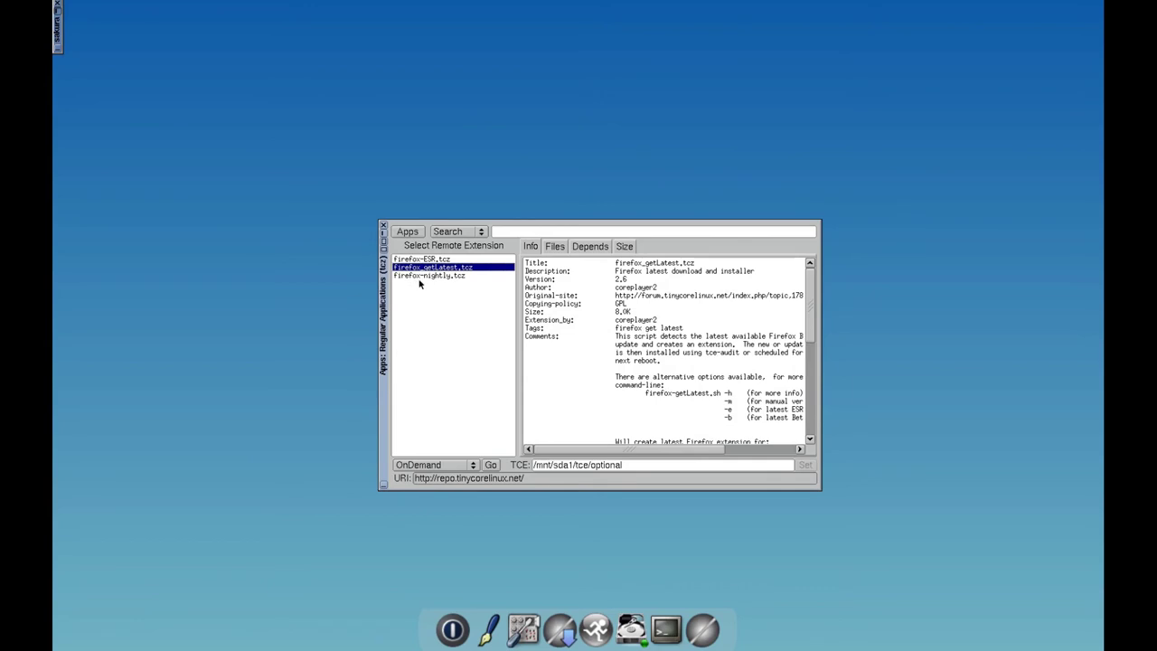
left_click(430, 260)
left_click(455, 268)
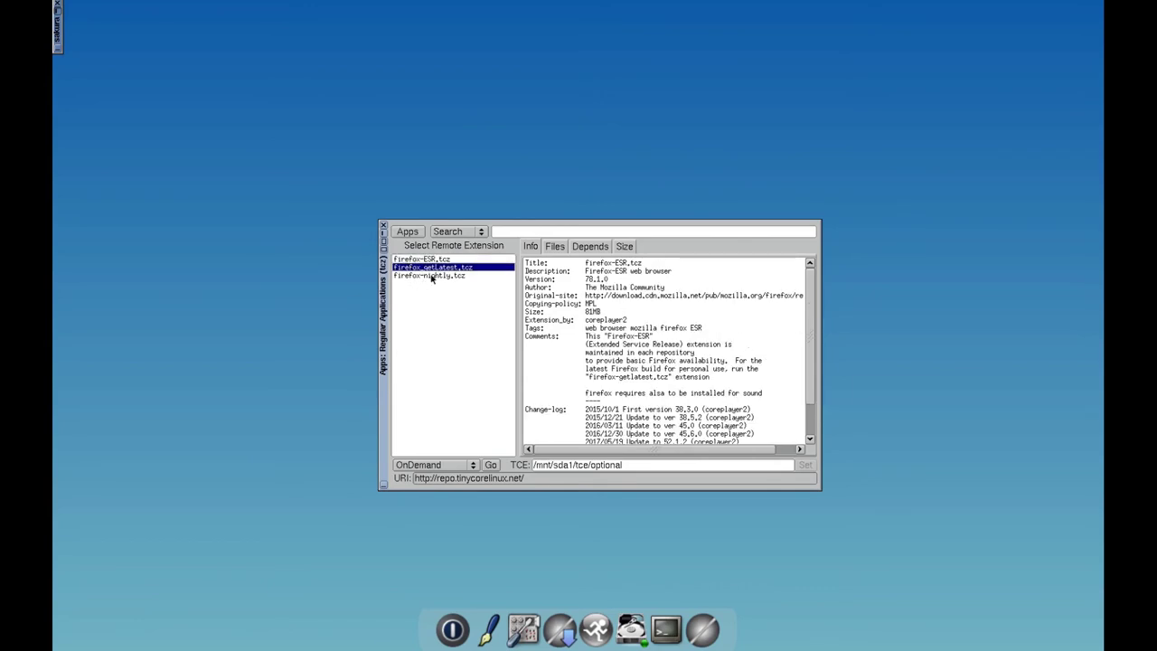
left_click(432, 276)
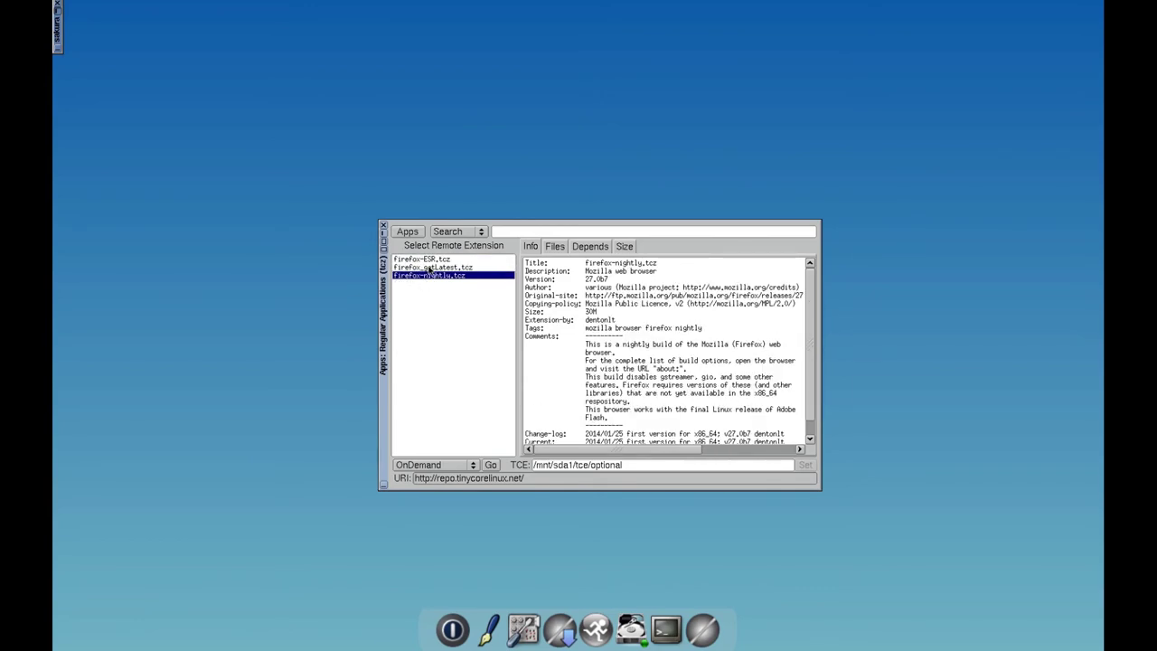
left_click(431, 268)
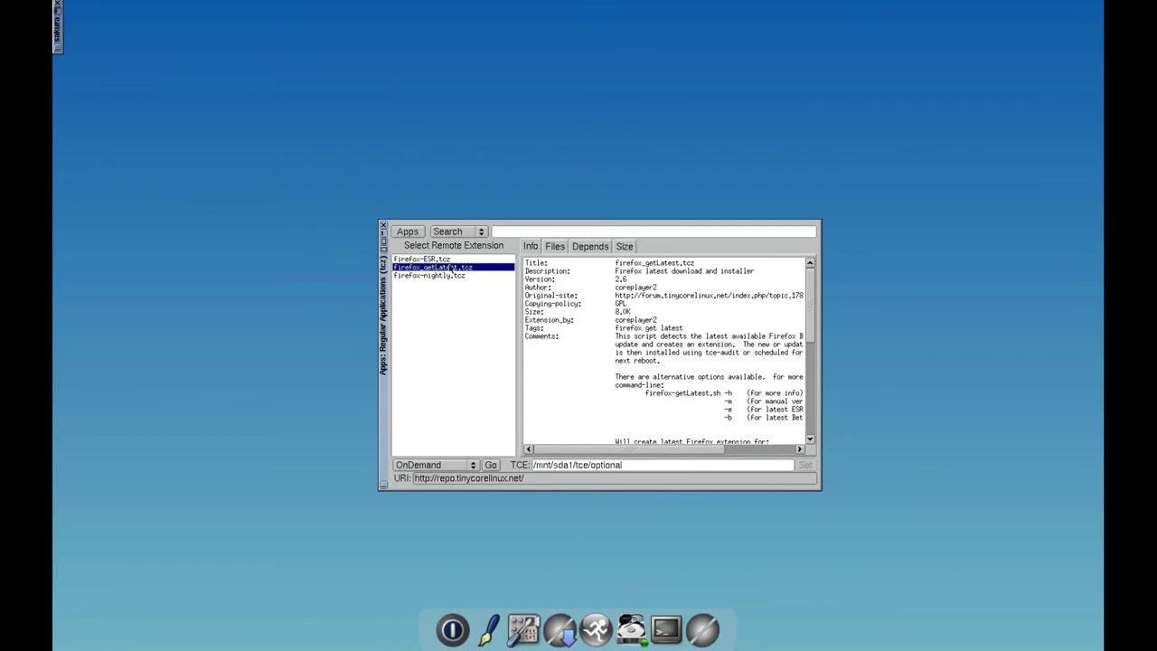
- Switch the search mode to Tags and search the remote extensions for browser, reloading the remote list for a second search
left_click(440, 233)
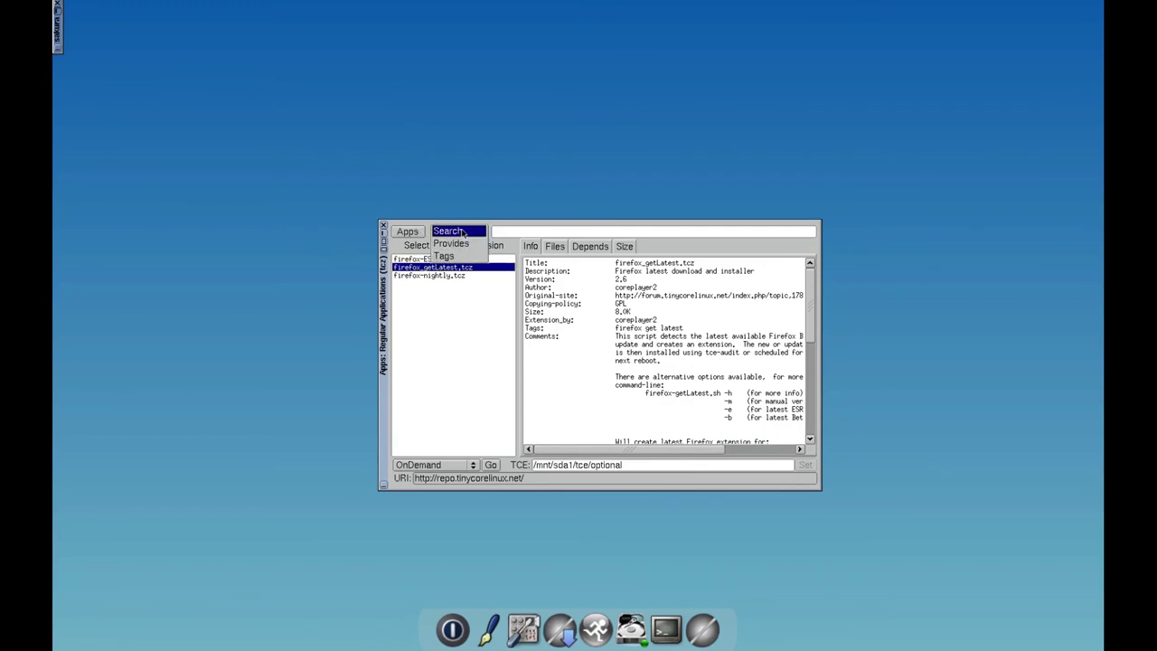
left_click(464, 260)
type("browser")
key("Return")
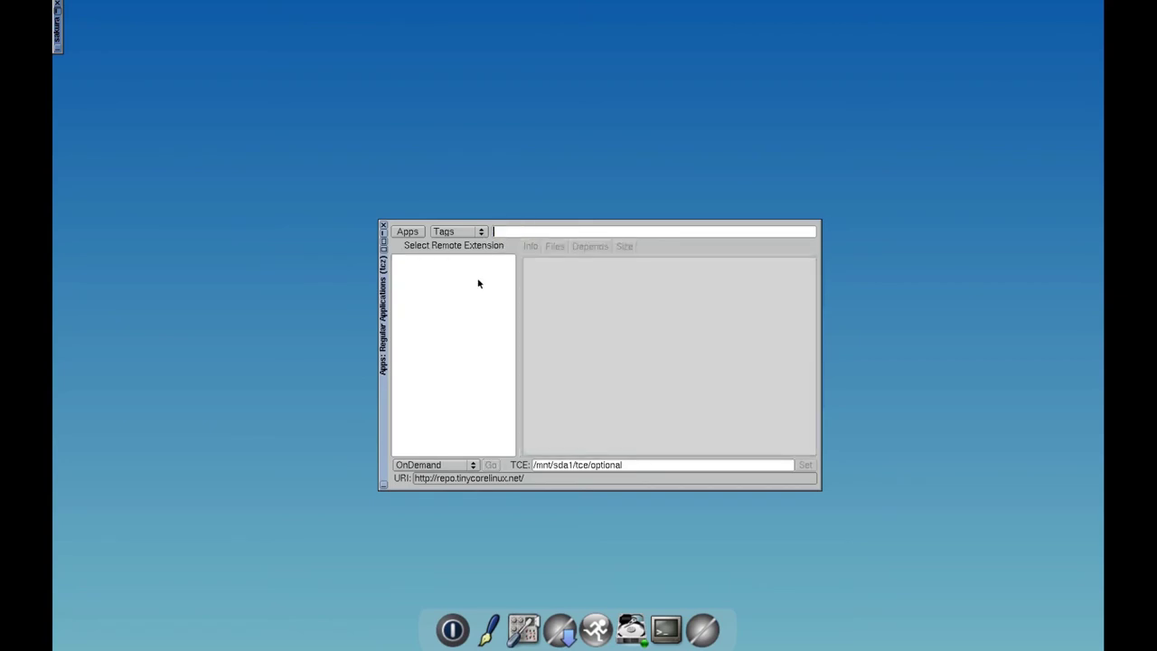
left_click(408, 235)
mouse_move(446, 247)
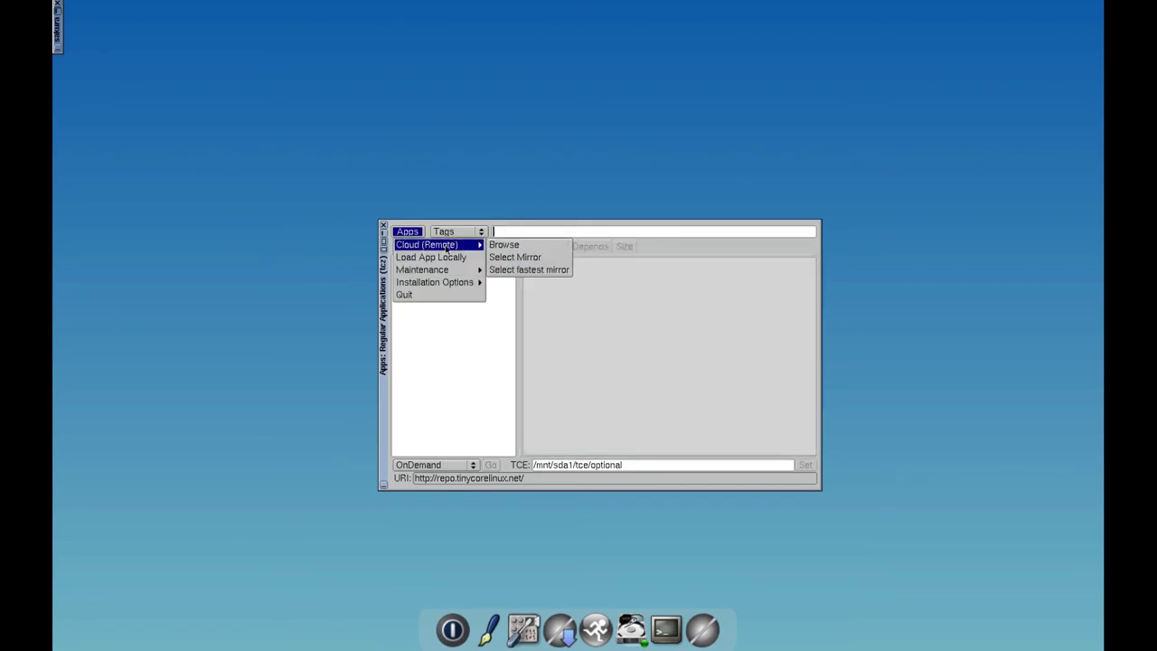
left_click(499, 245)
type("browser")
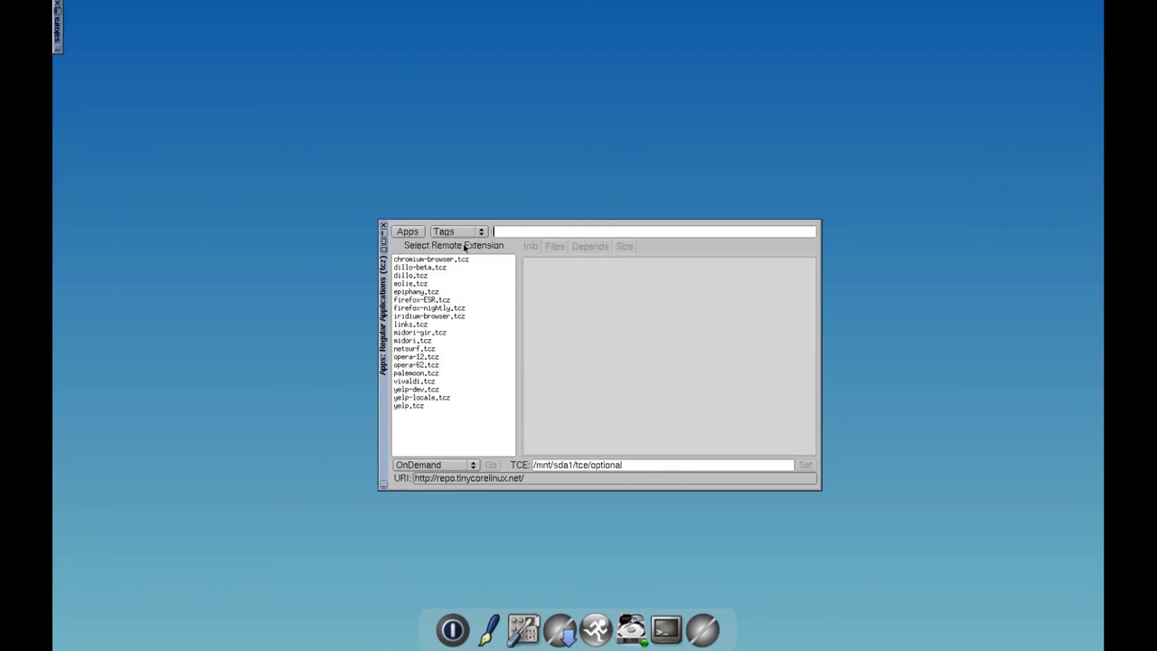
- View the info of several tagged browser extensions, including chromium-browser.tcz, dillo-beta.tcz, firefox-nightly.tcz and opera-12.tcz
left_click(450, 260)
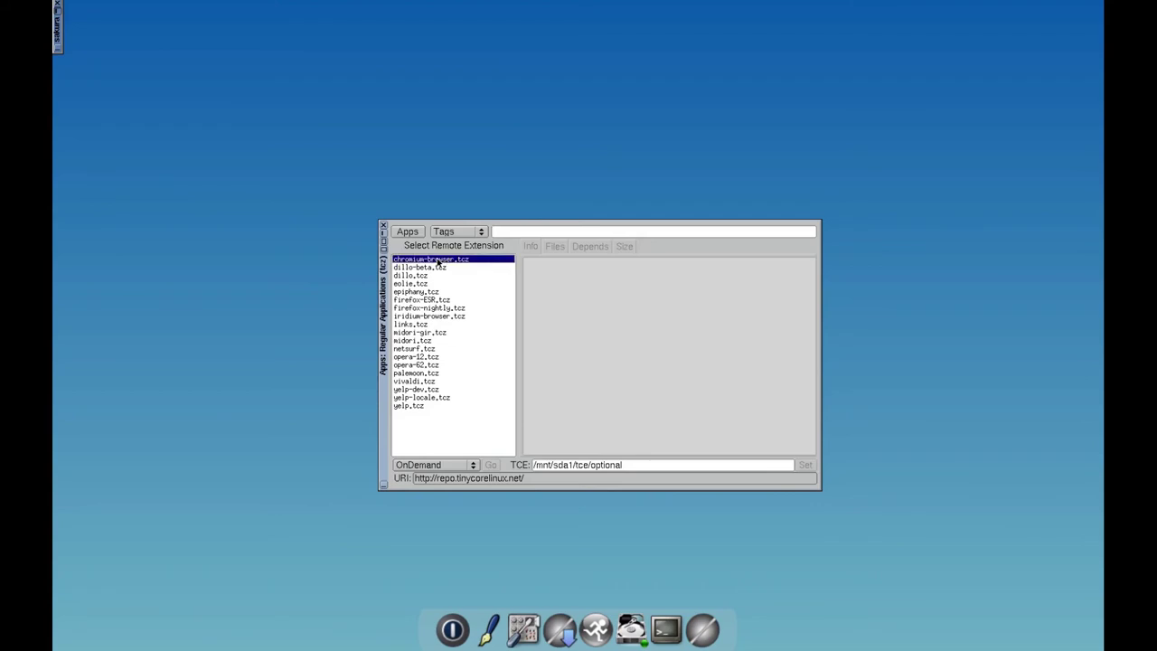
left_click(427, 267)
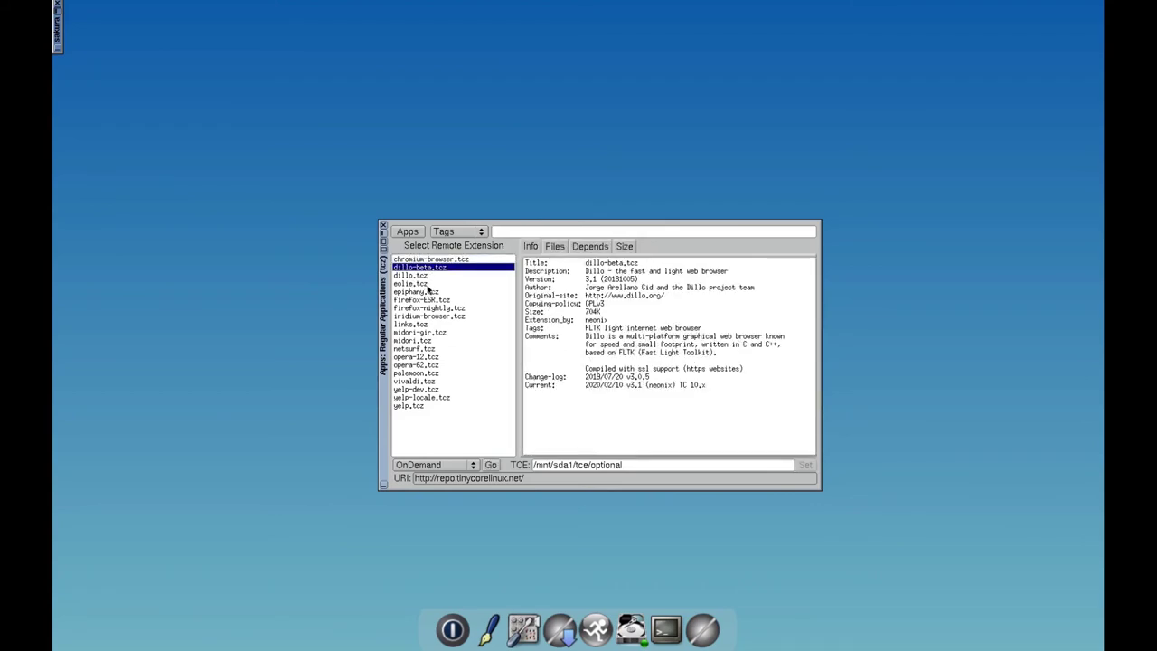
left_click(418, 309)
left_click(425, 357)
- Switch back to Search mode, search for browser and view the info of chromium-browser.tcz and iridium-browser.tcz
left_click(456, 232)
left_click(472, 208)
left_click(513, 231)
type("browser")
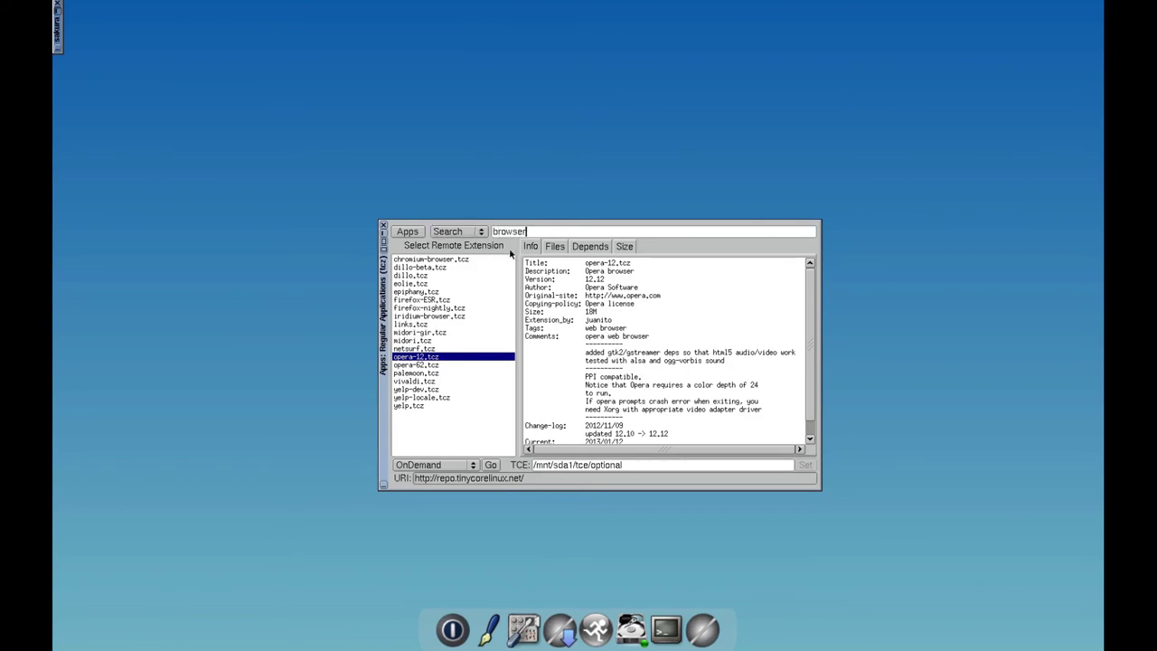
key("Return")
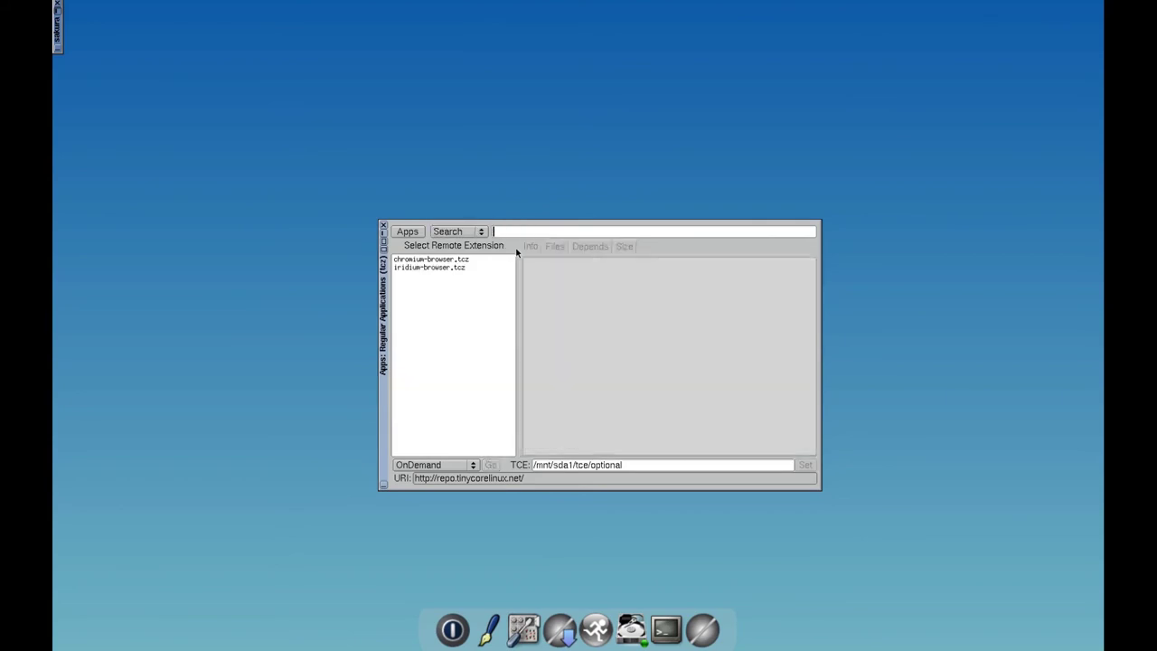
left_click(429, 260)
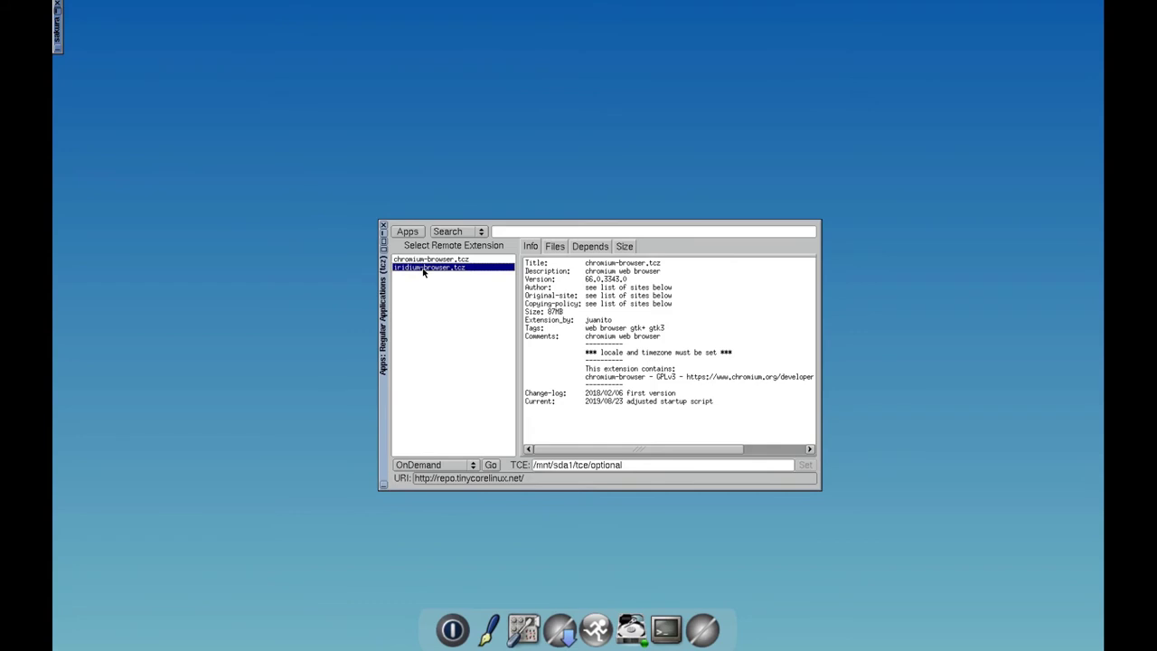
left_click(430, 268)
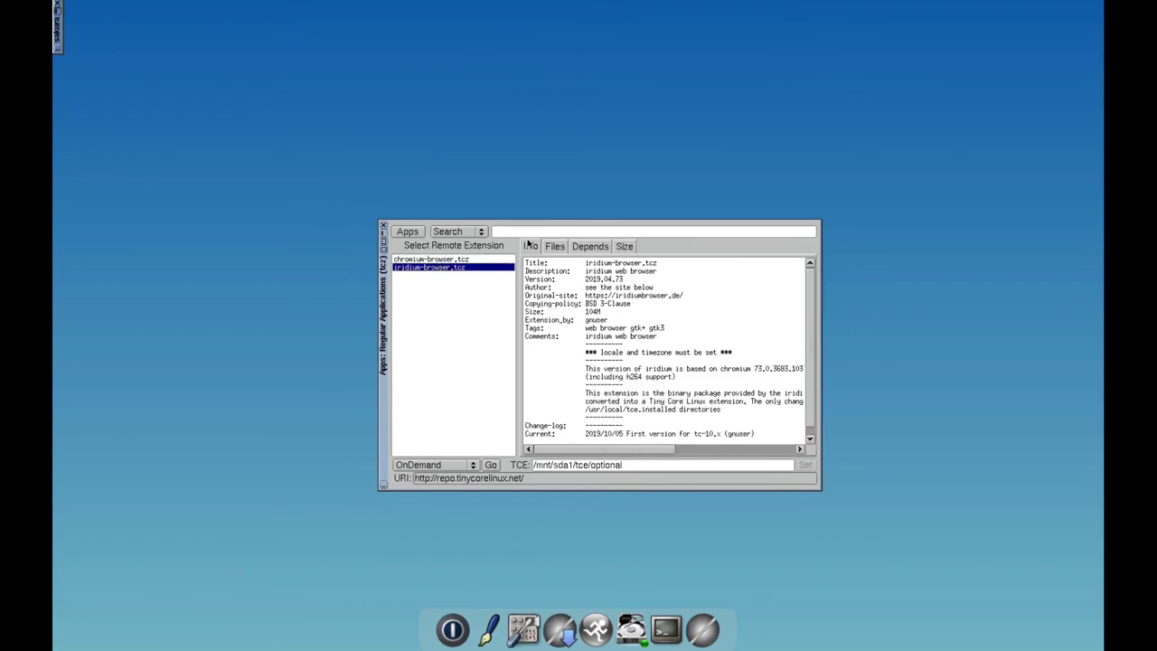
- Review the available search modes and the Cloud (Remote) and Installation Options commands without choosing any
left_click(459, 232)
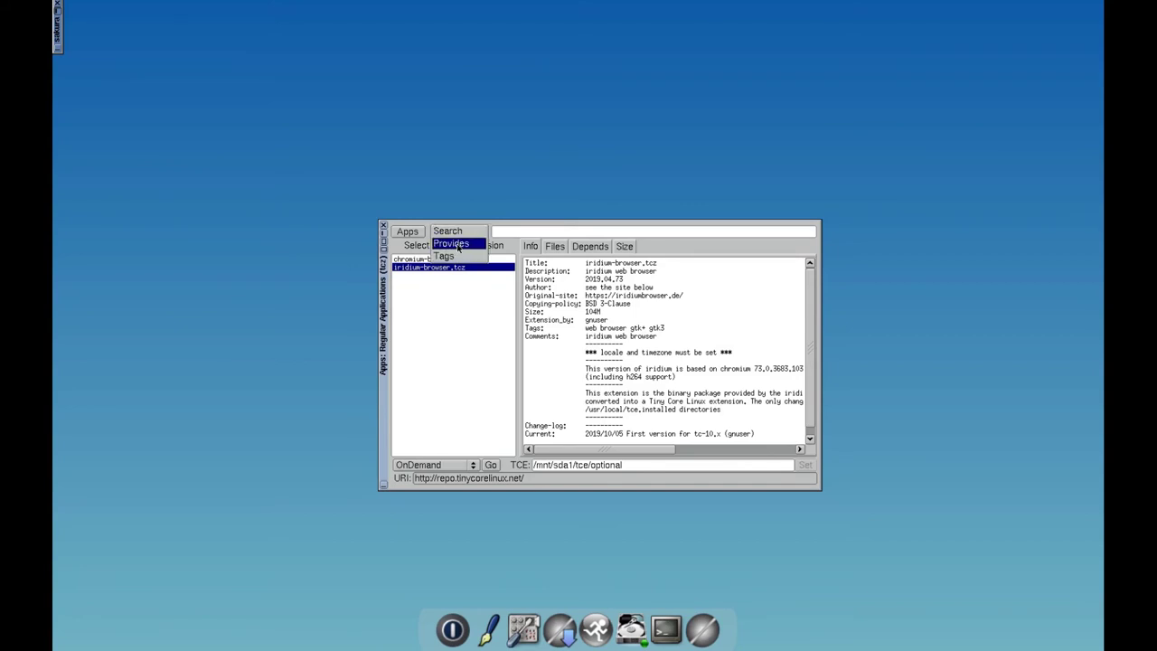
left_click(481, 291)
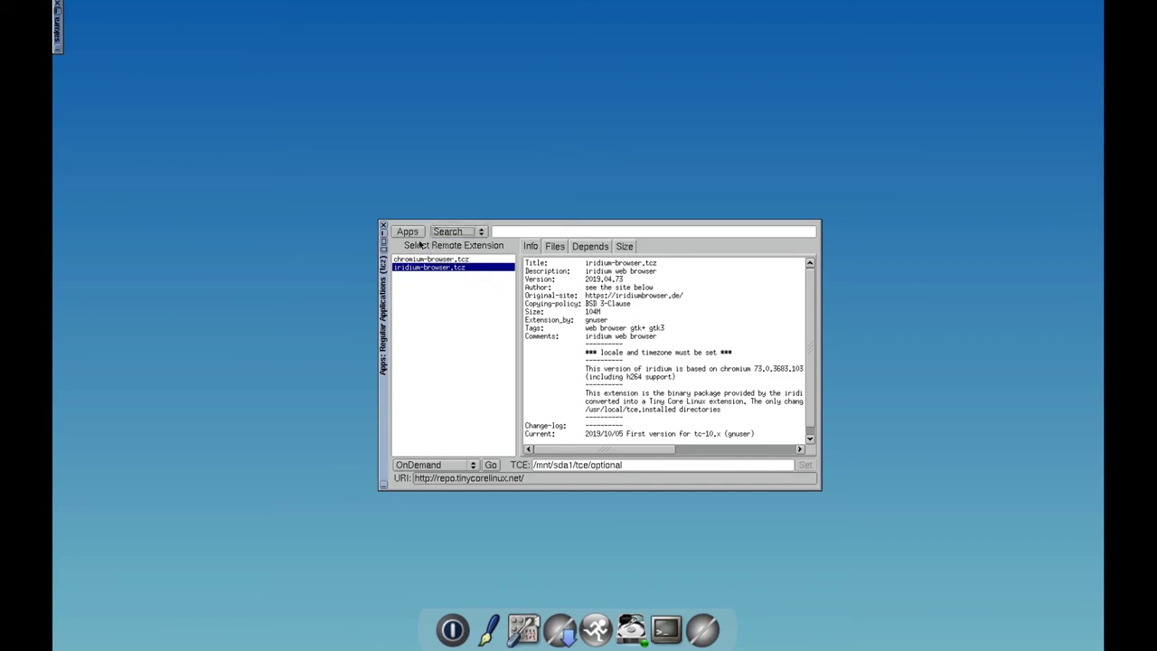
left_click(408, 231)
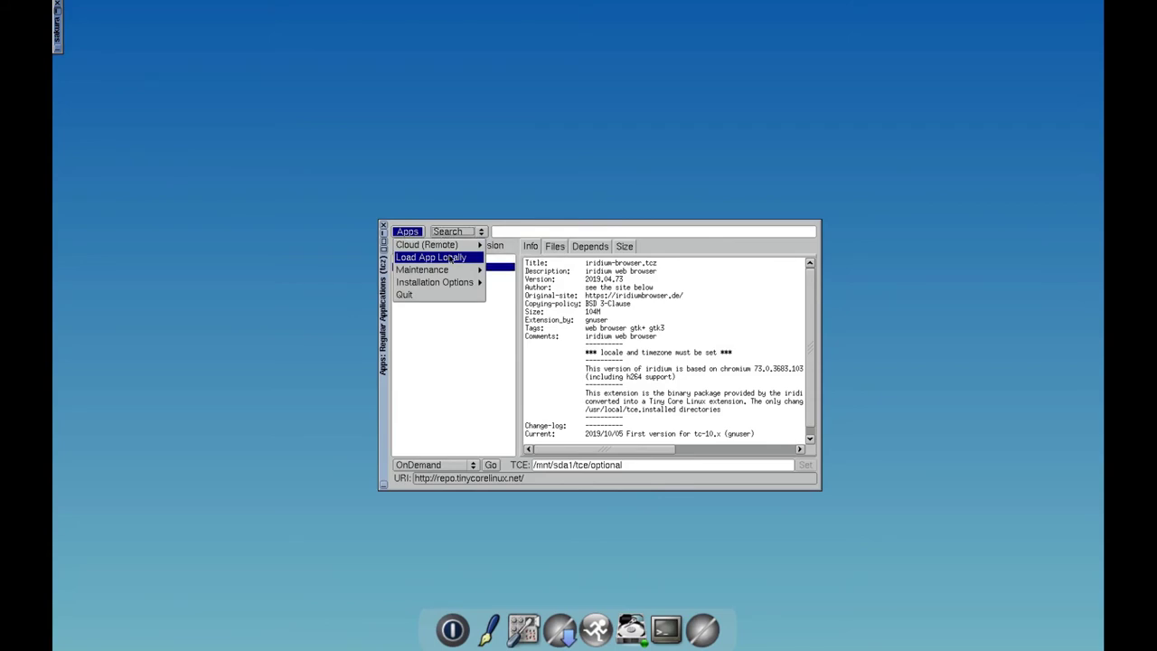
mouse_move(450, 246)
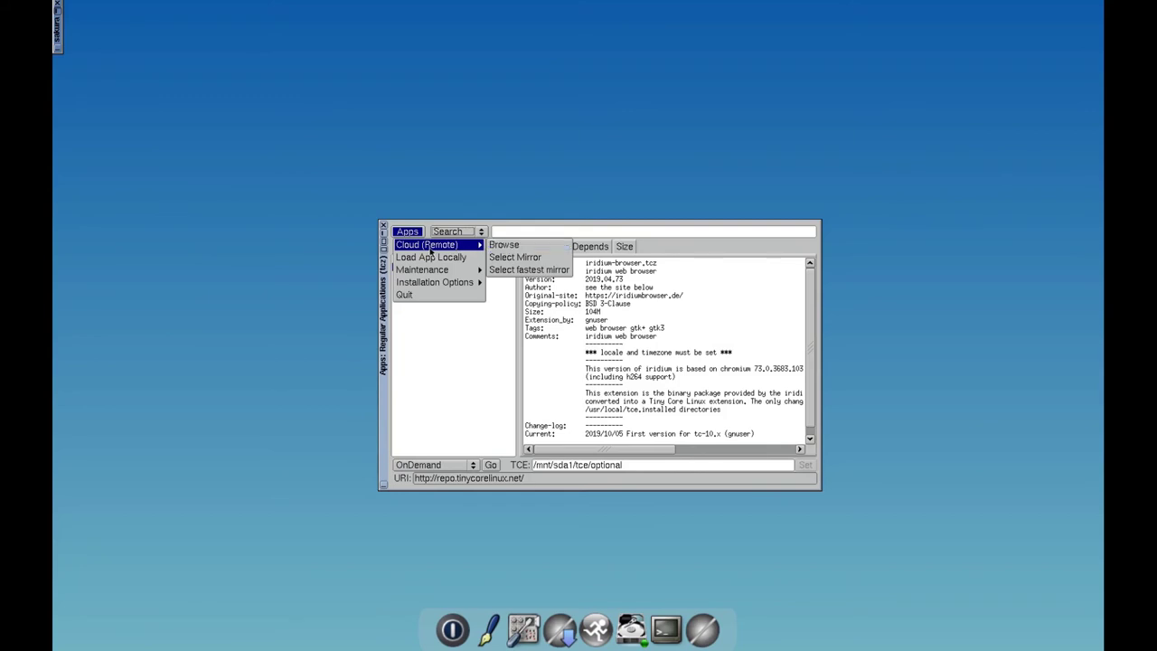
mouse_move(454, 283)
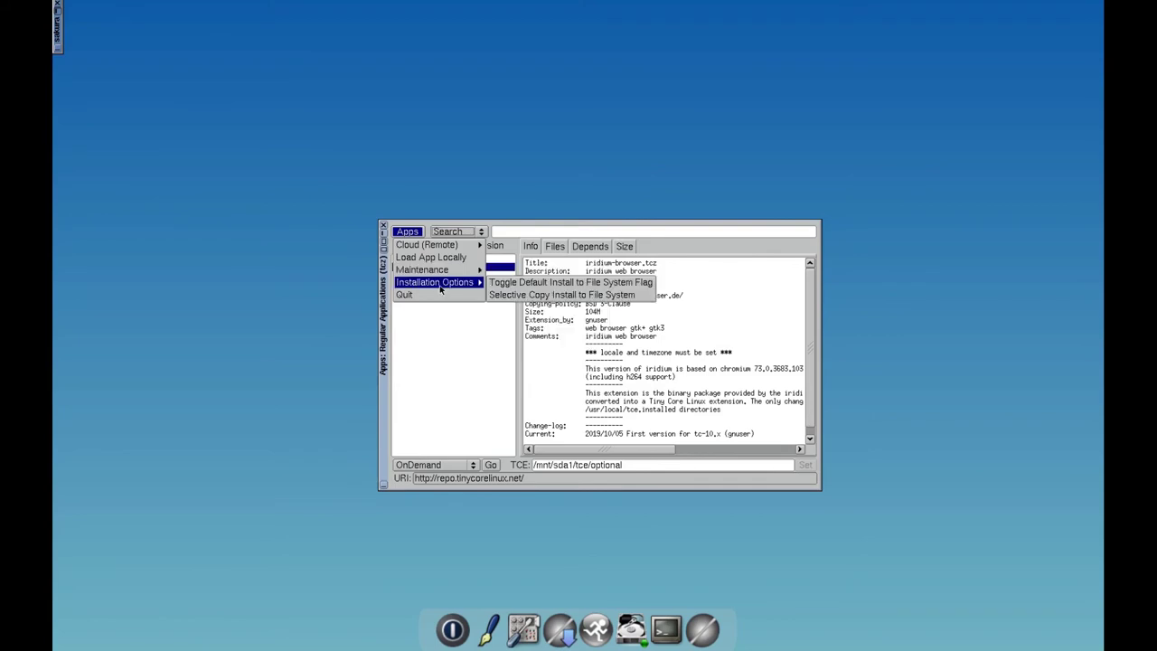
left_click(438, 361)
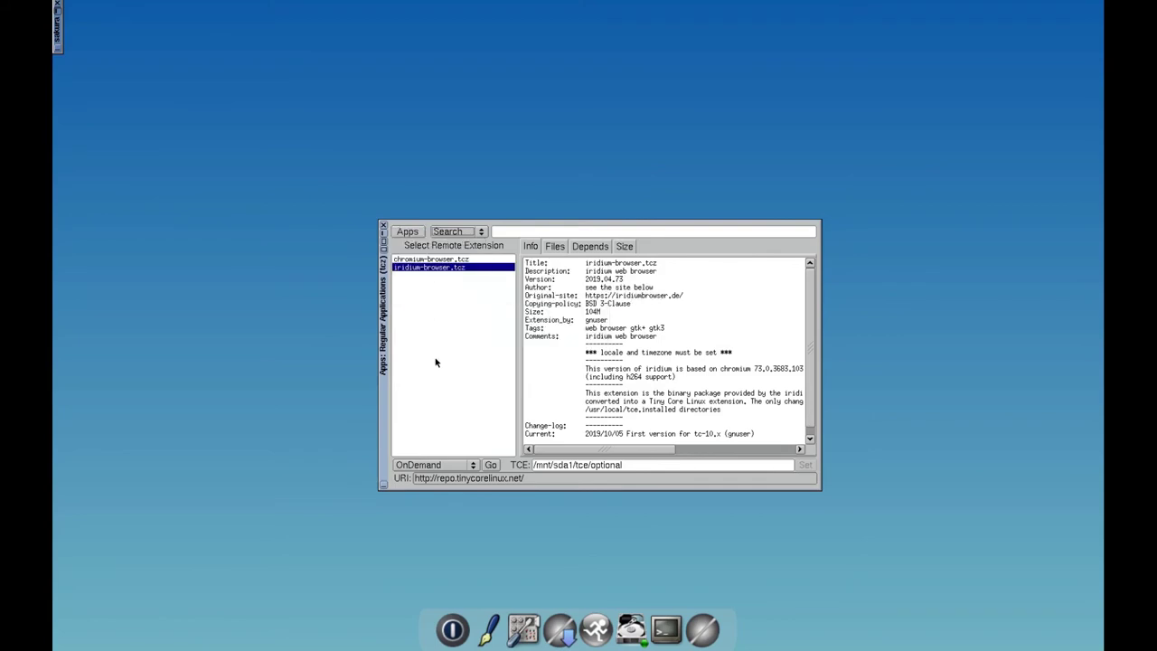
- Show the search modes again and review the Maintenance commands such as Md5 Checking and Check for Updates
left_click(481, 232)
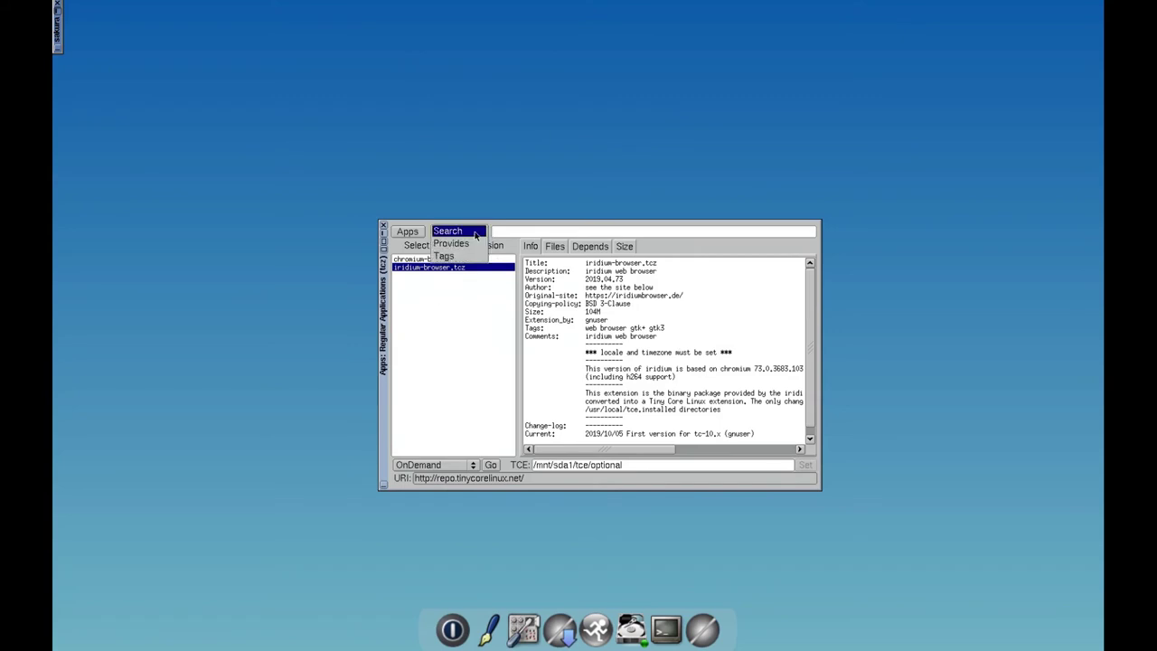
left_click(450, 278)
left_click(413, 233)
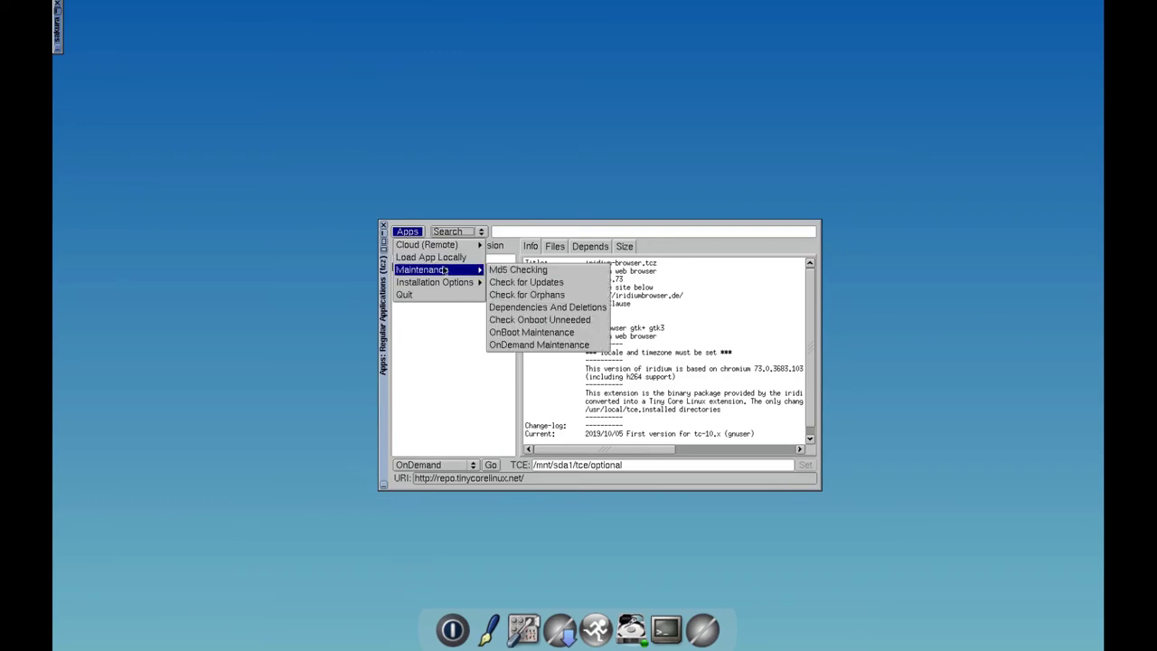
mouse_move(446, 283)
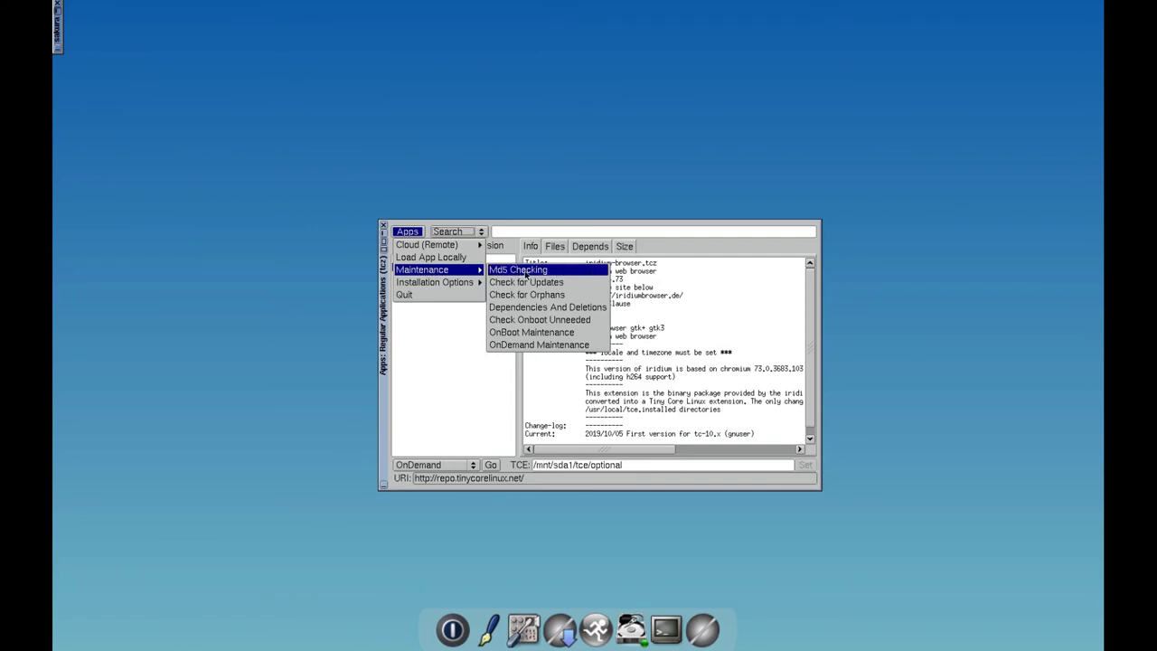
left_click(452, 350)
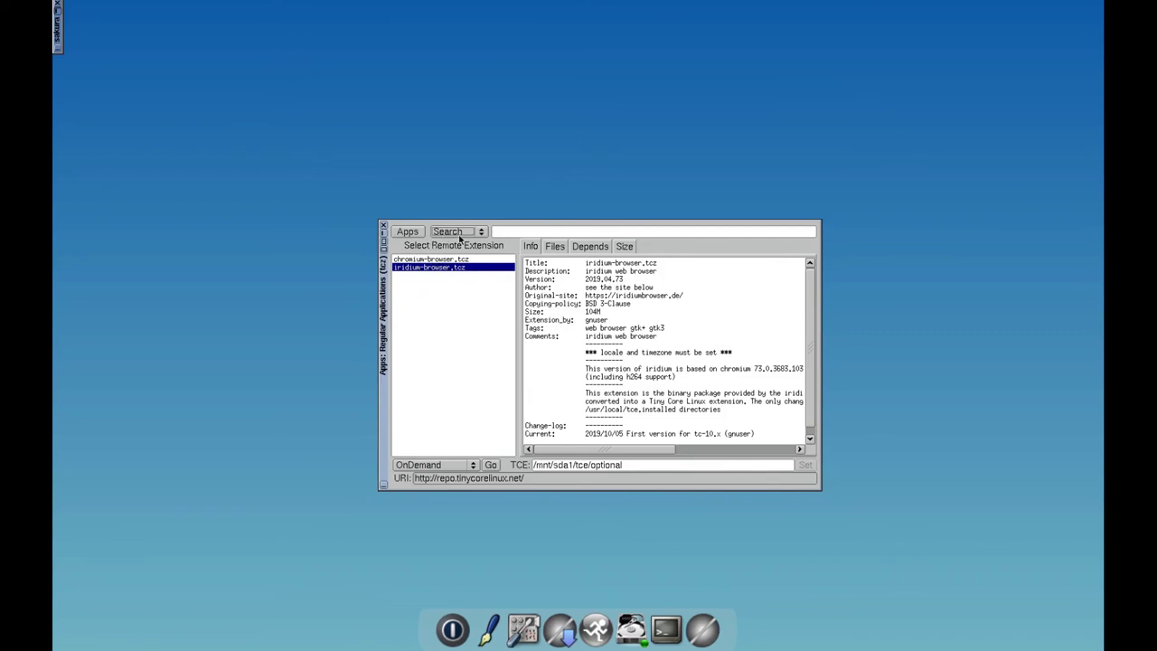
- Open Md5 Checking for the local extensions and select acl.tcz.md5.txt in the list
left_click(407, 232)
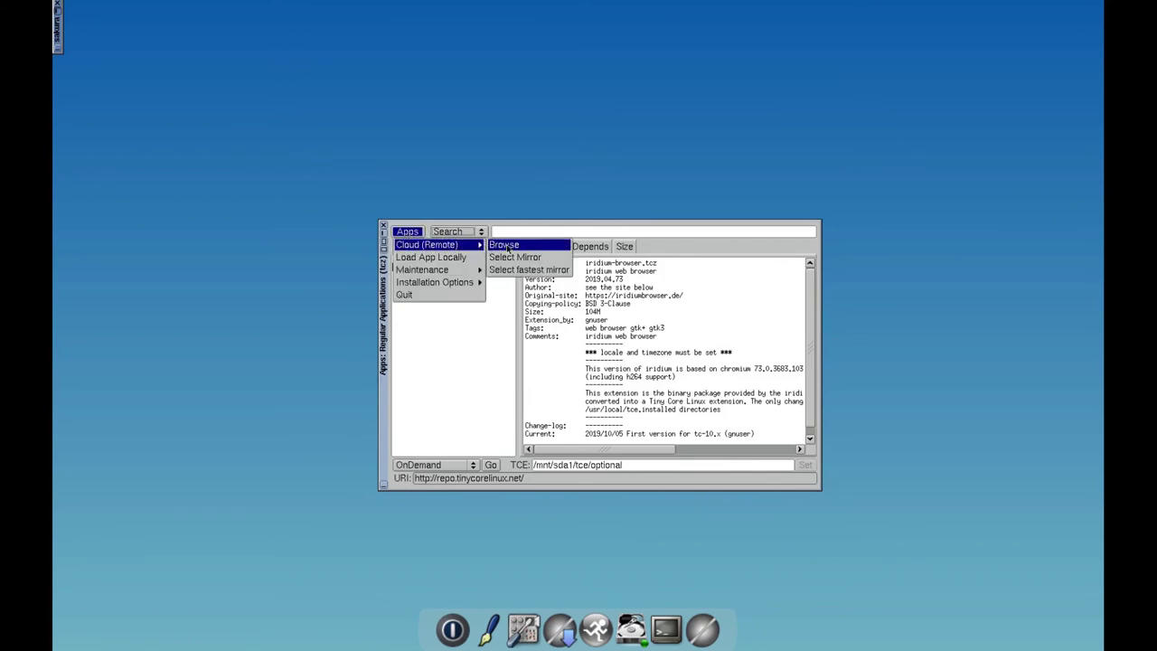
mouse_move(444, 282)
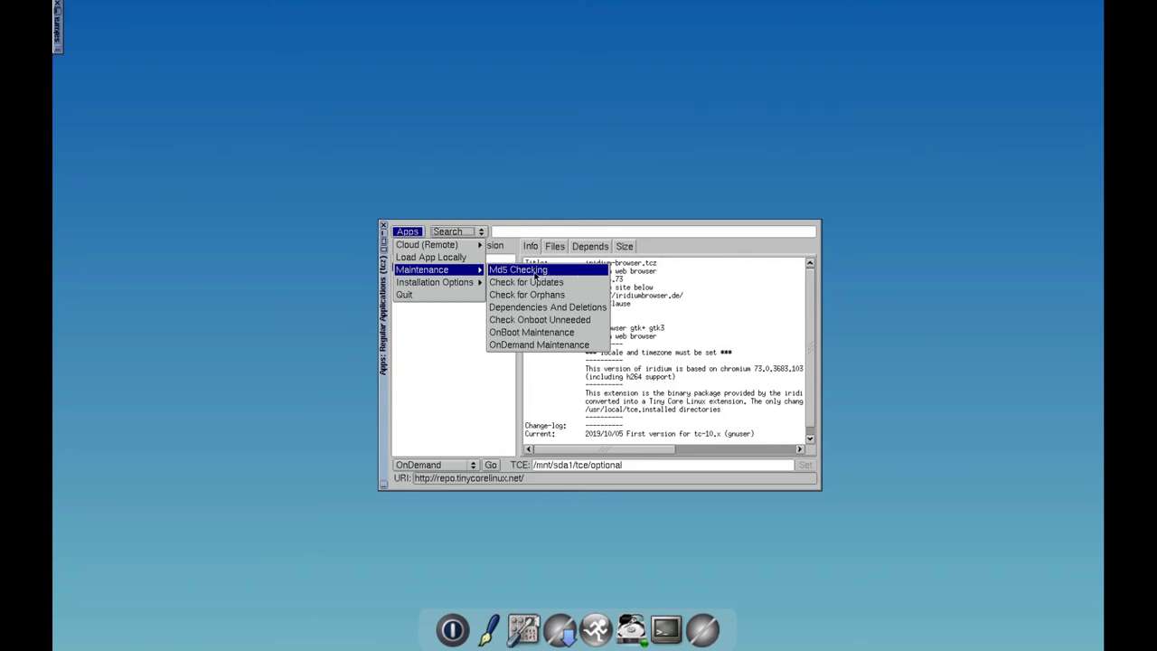
left_click(584, 276)
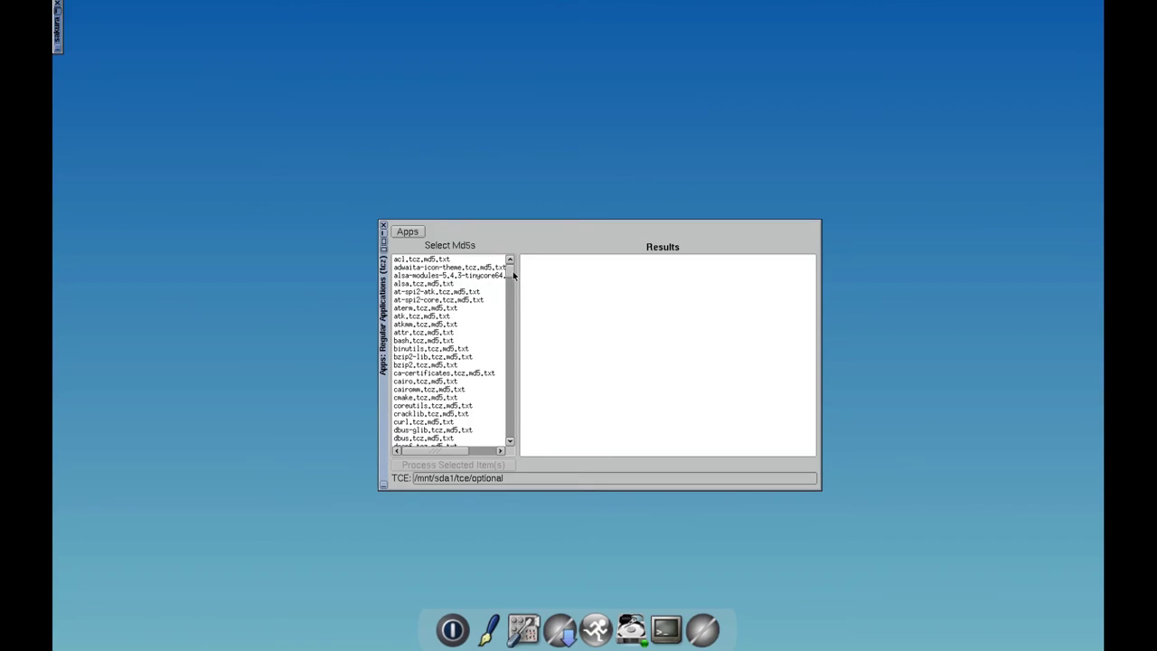
mouse_move(510, 269)
left_mouse_down()
mouse_move(511, 432)
mouse_move(508, 257)
left_mouse_up()
left_click(437, 260)
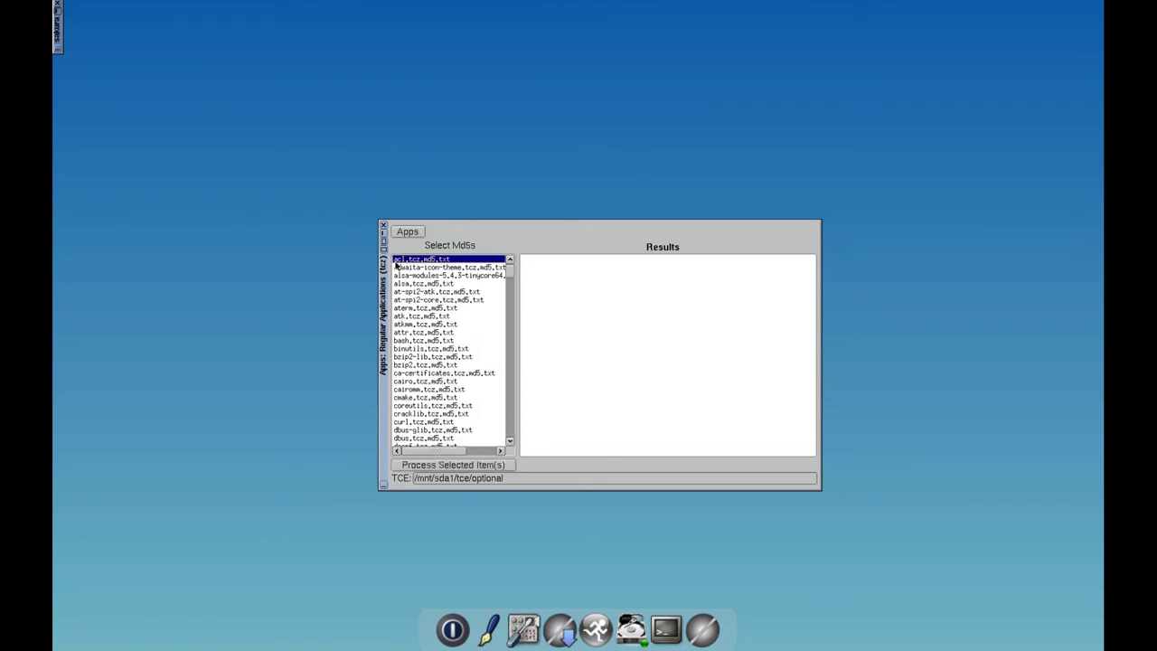
- Open the Dependencies And Deletions maintenance view for the local extensions
left_click(407, 231)
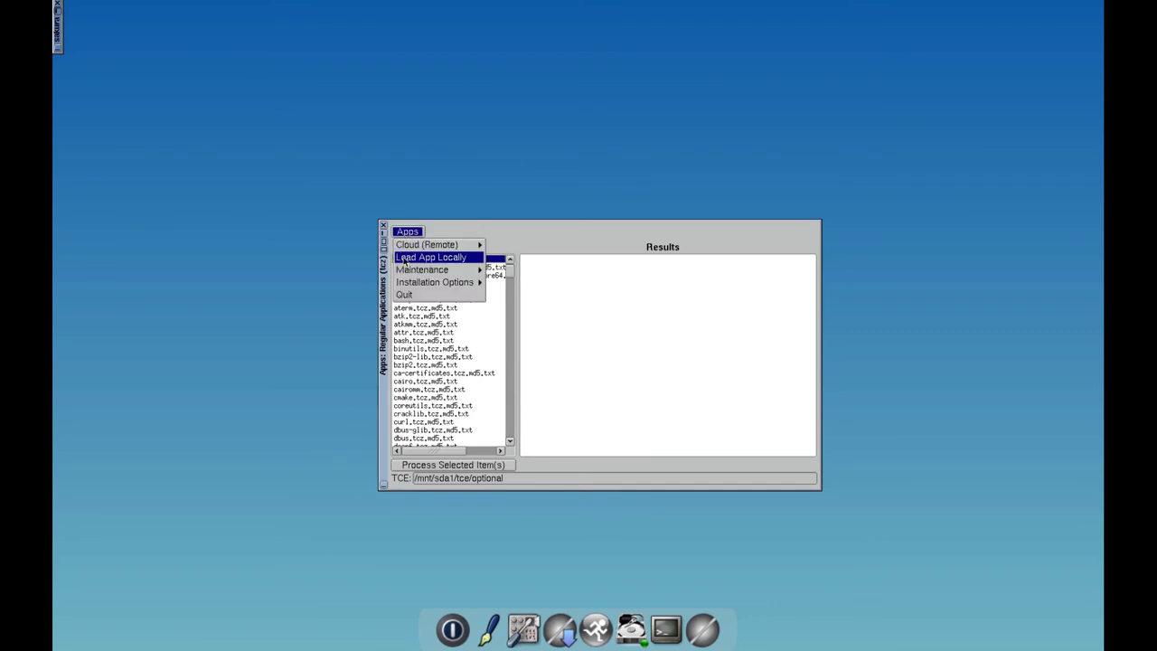
mouse_move(423, 273)
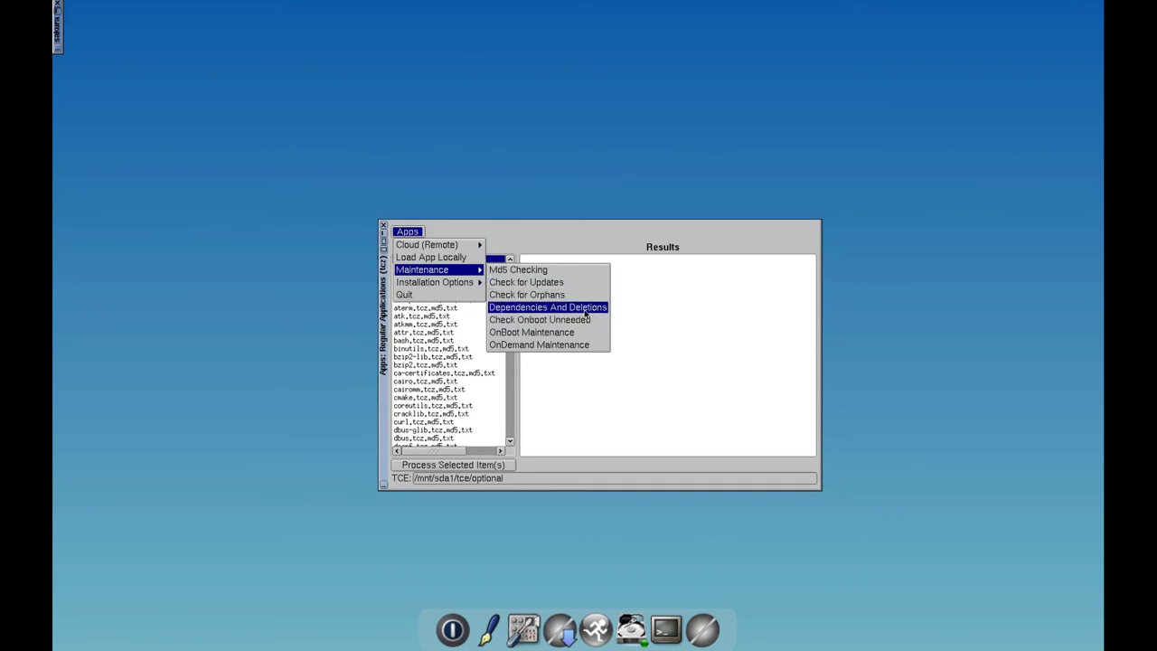
left_click(587, 308)
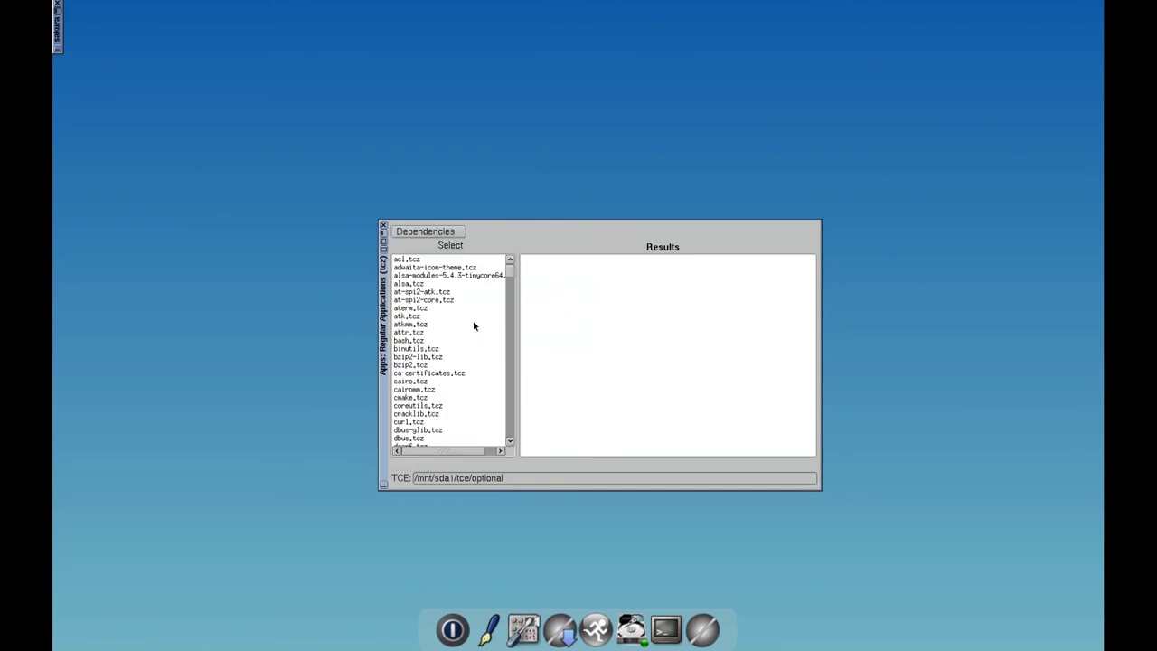
- Find slurp.tcz among the local extensions and mark it for deletion
left_click_drag(508, 273, 506, 449)
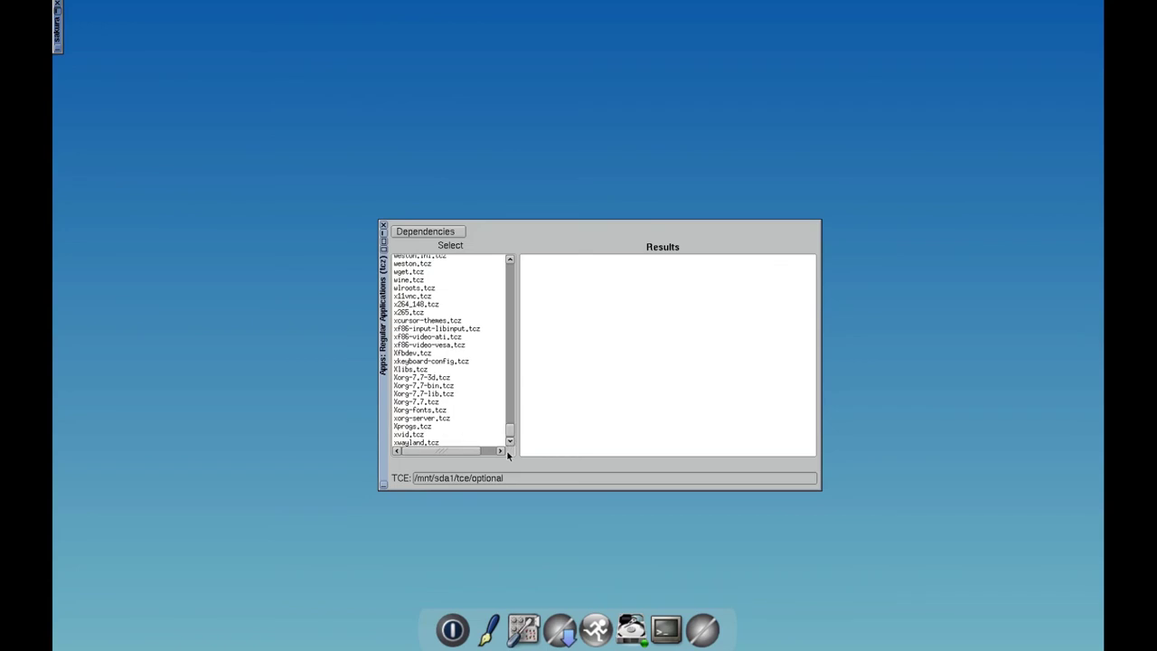
scroll(431, 339, "up", 2)
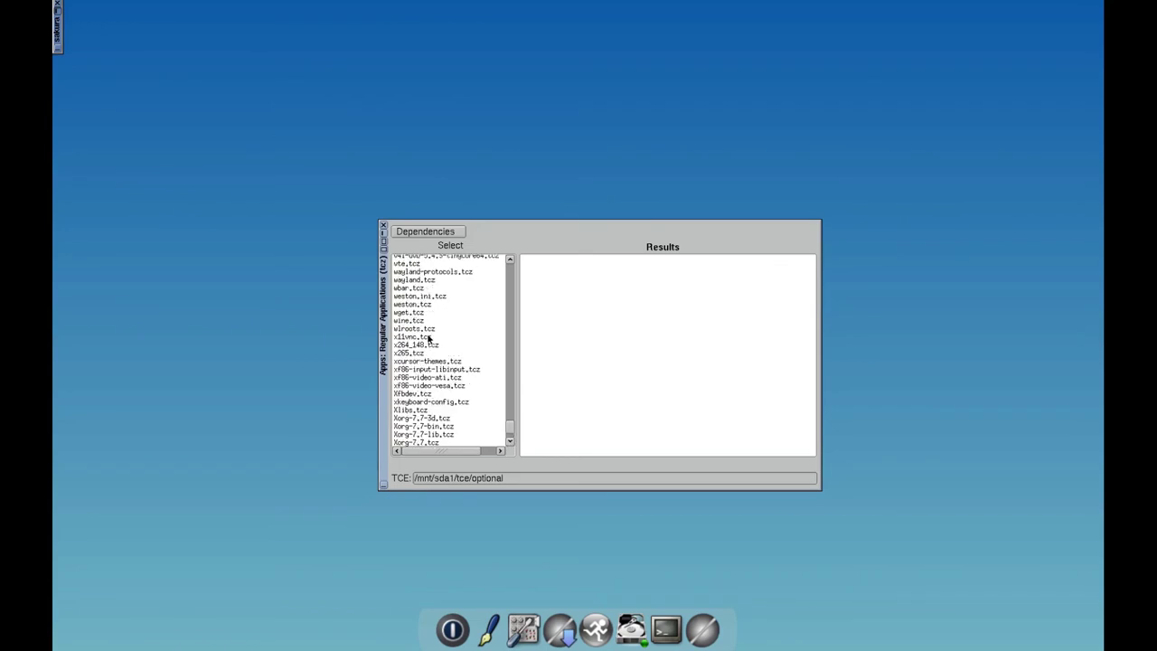
scroll(427, 334, "down", 2)
scroll(426, 343, "up", 10)
scroll(431, 378, "up", 3)
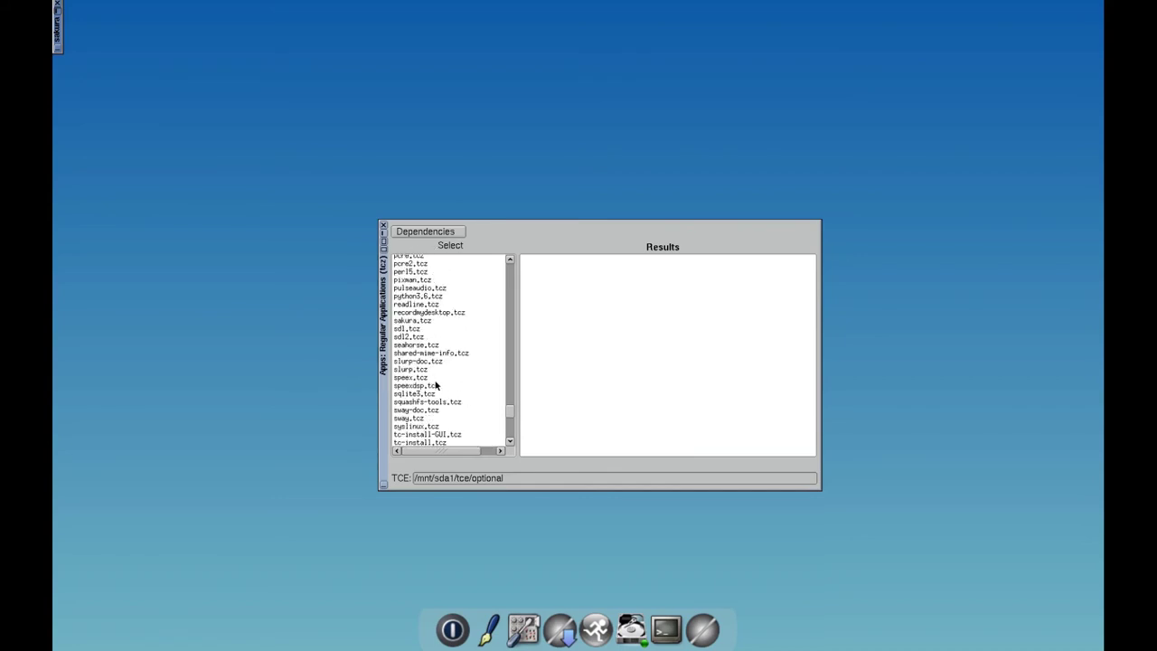
scroll(439, 380, "up", 2)
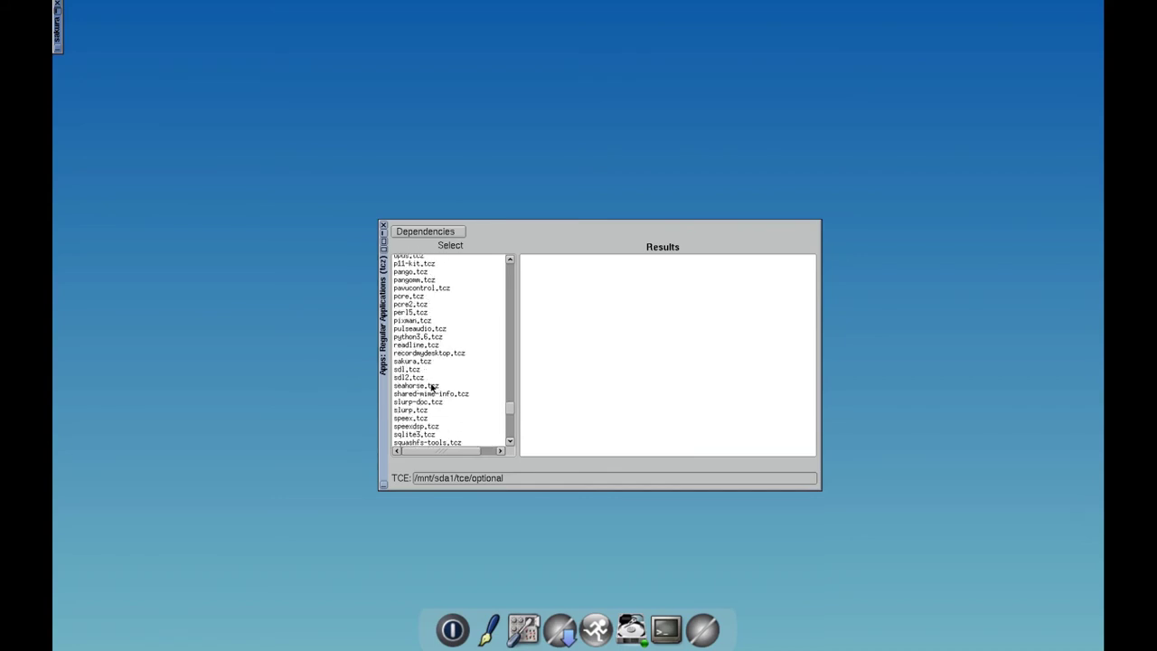
left_click(414, 410)
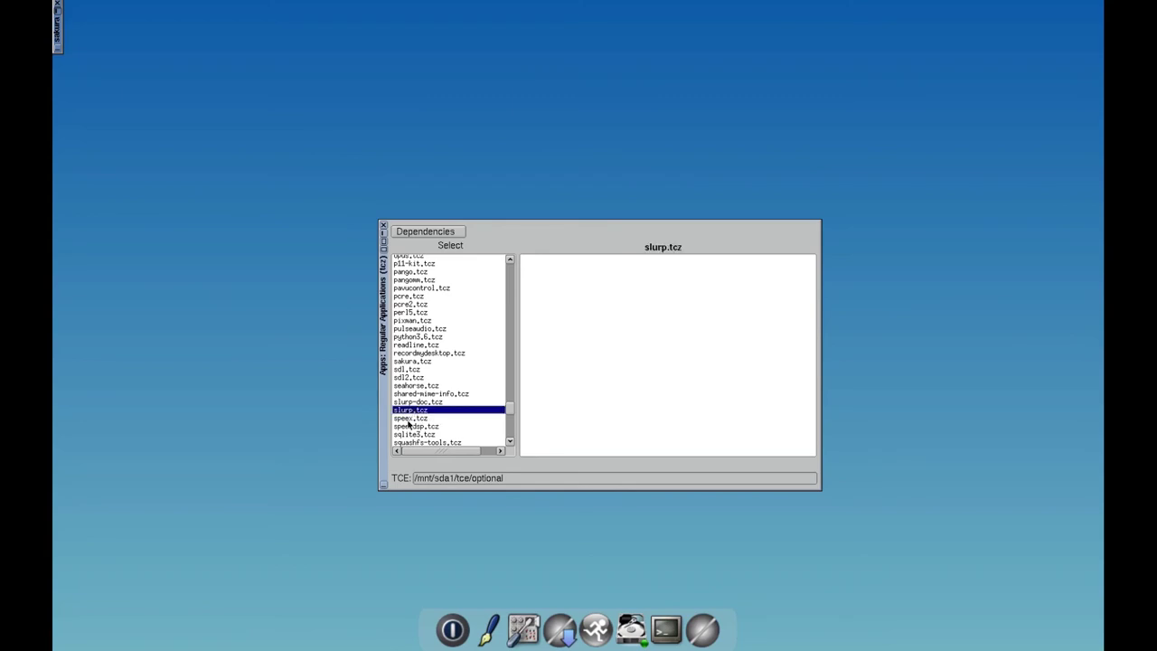
left_click(426, 234)
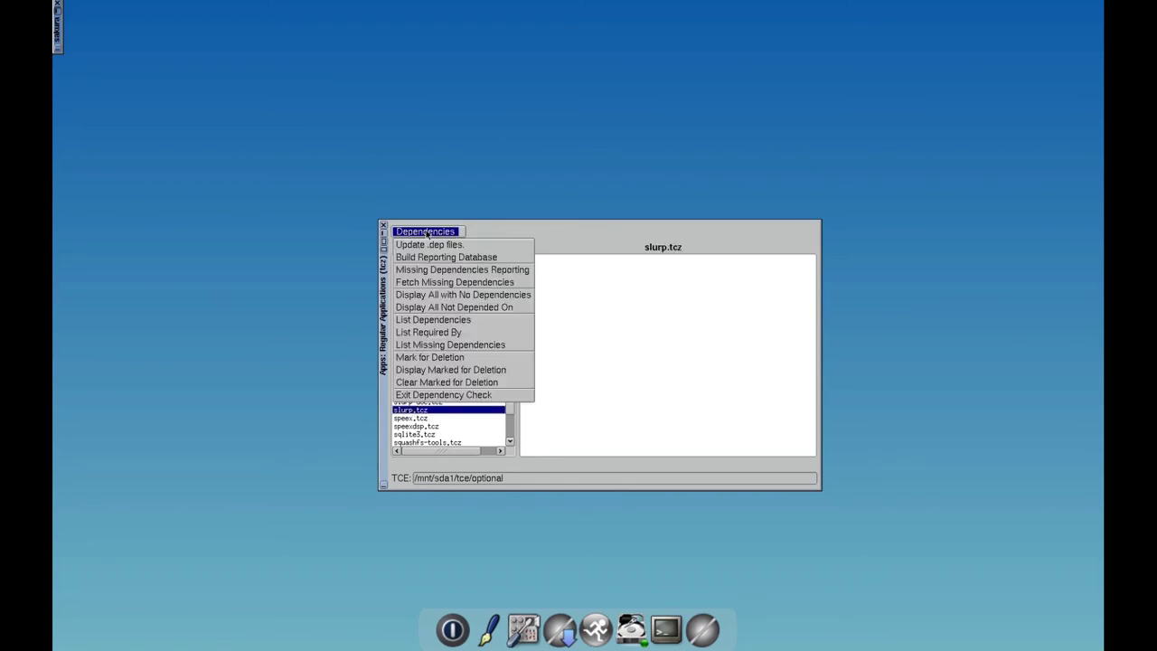
left_click(456, 358)
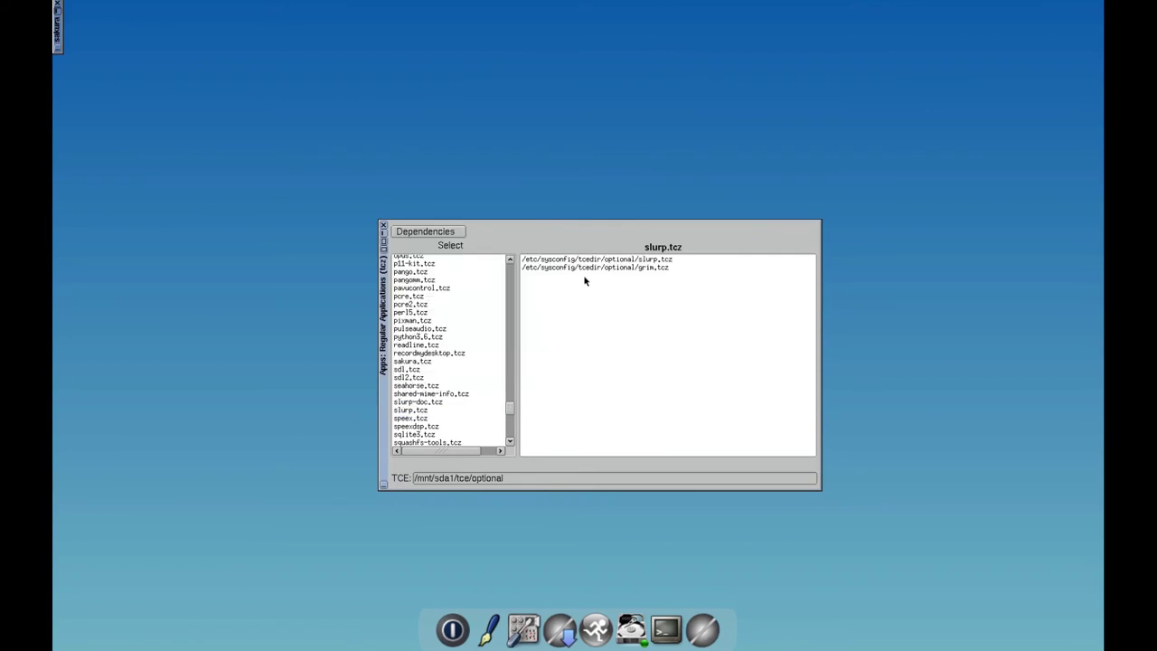
- Clear the extensions marked for deletion and exit the dependency check
left_click(437, 234)
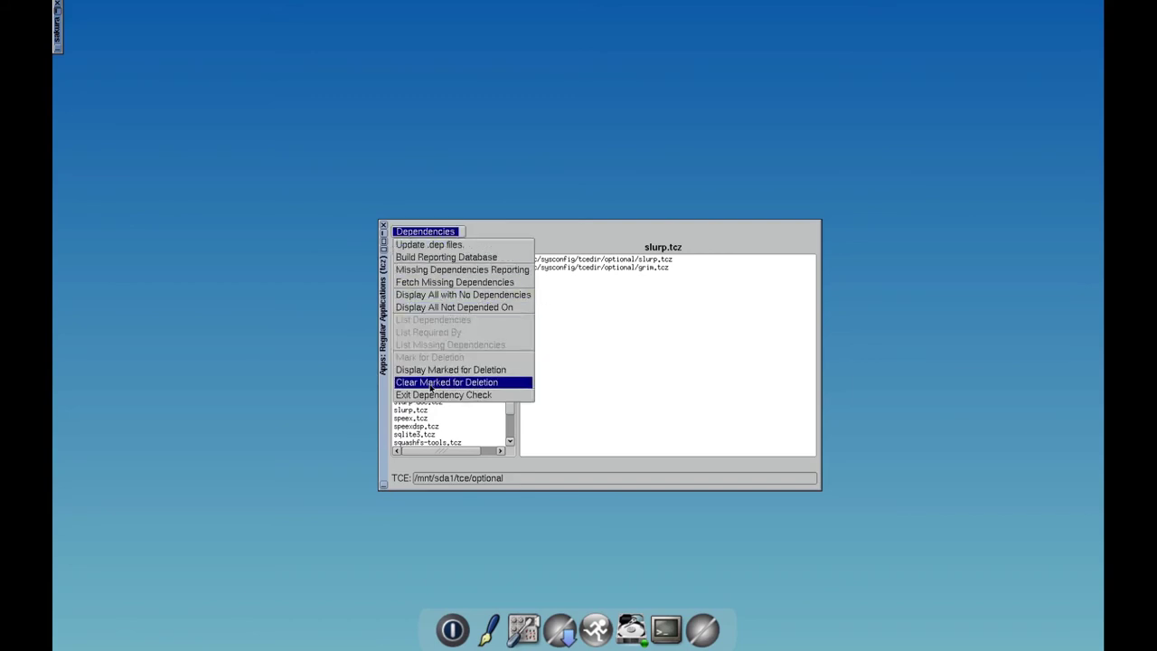
left_click(431, 383)
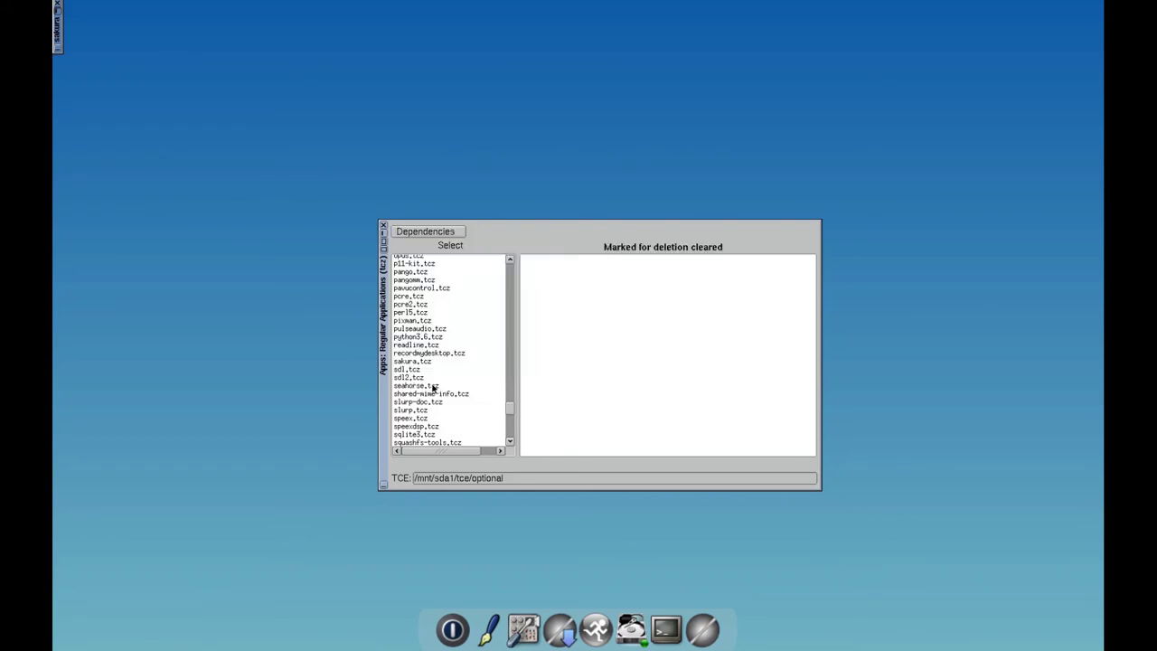
left_click(429, 233)
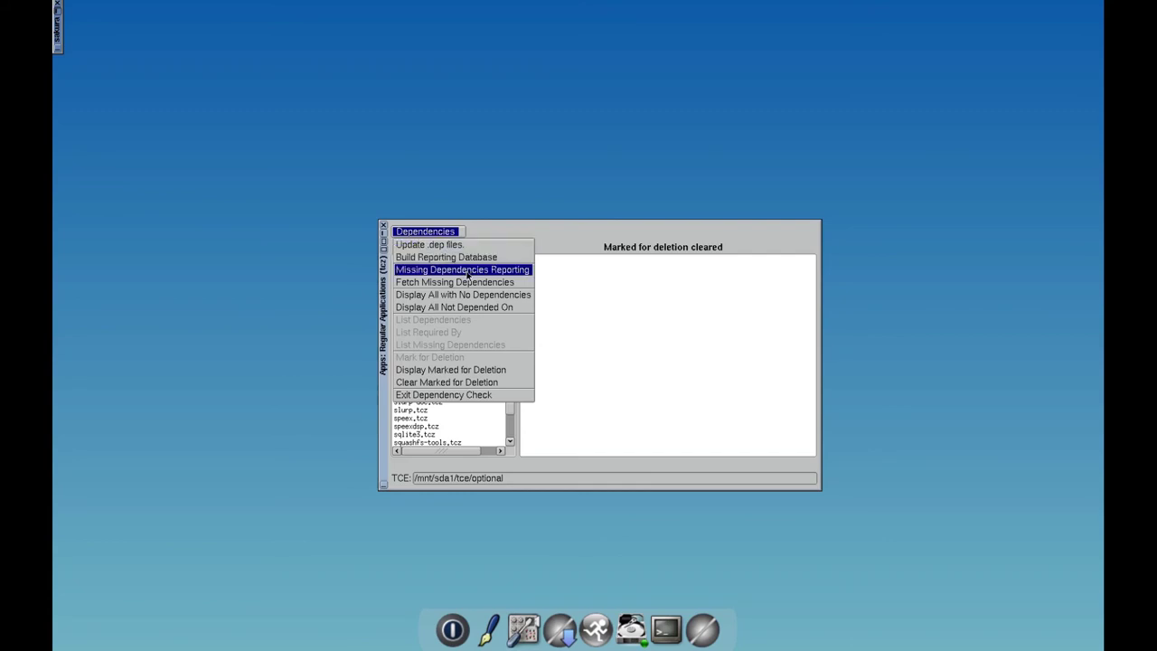
left_click(419, 394)
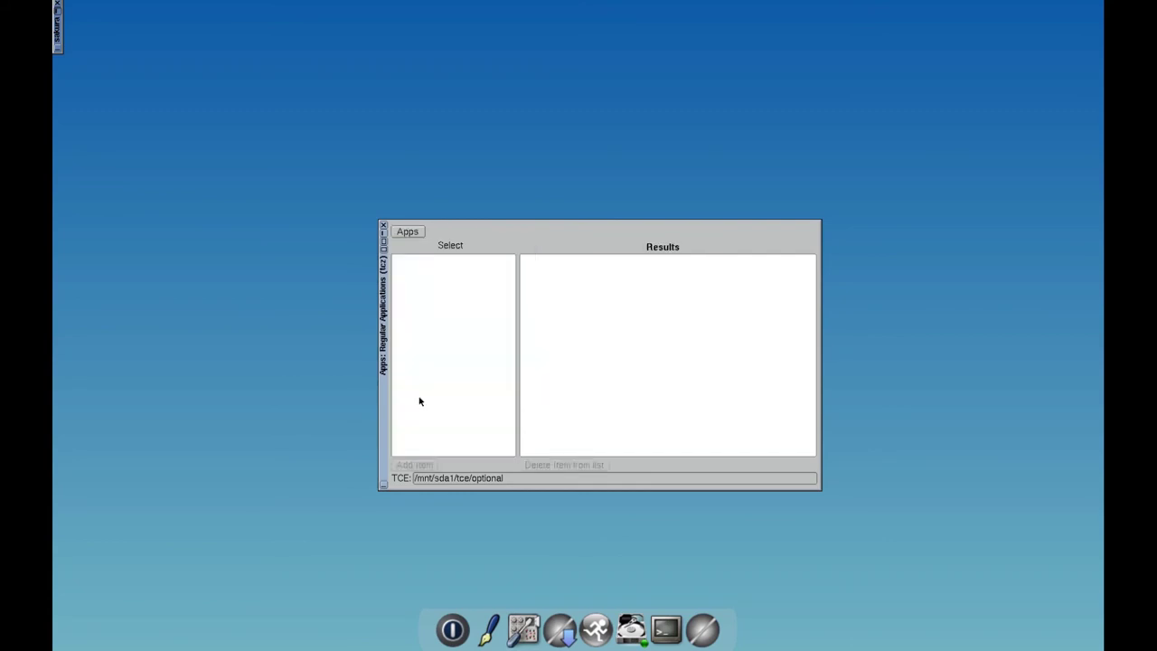
- Review the Installation Options commands without choosing any and close the Apps tool
left_click(409, 231)
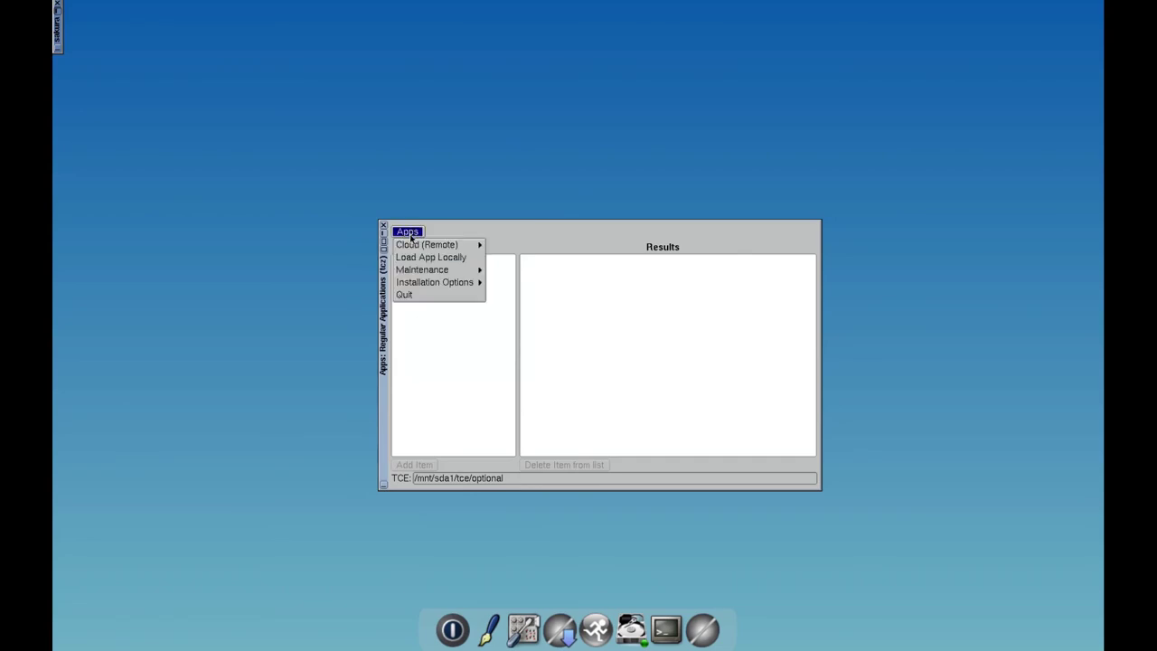
mouse_move(425, 271)
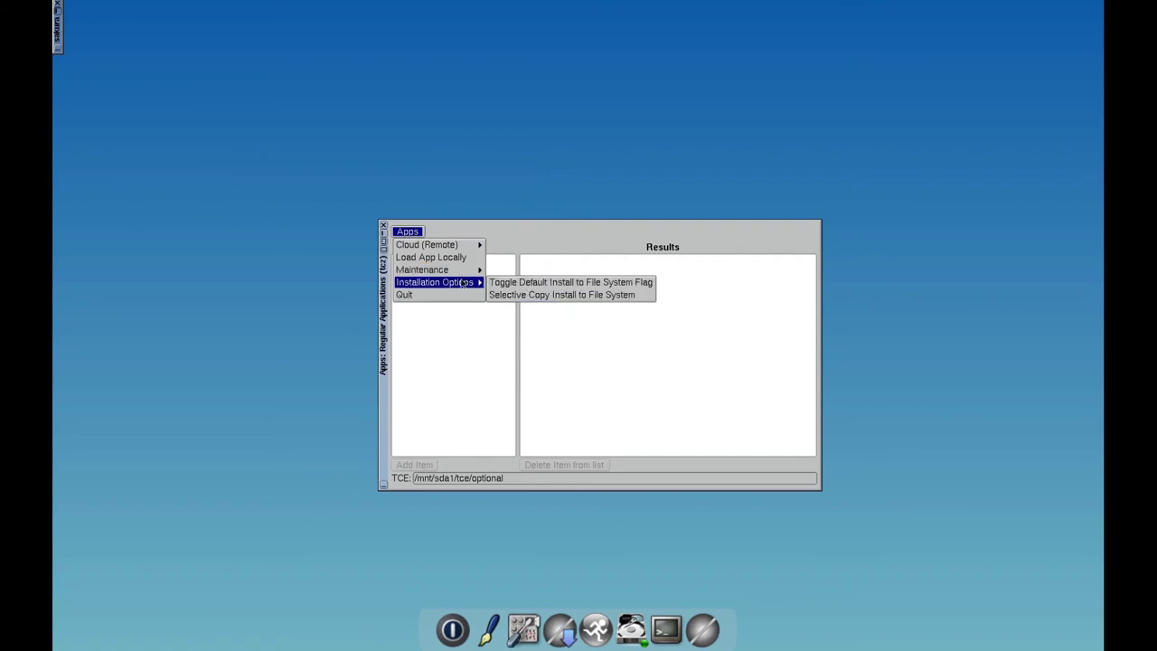
left_click(437, 358)
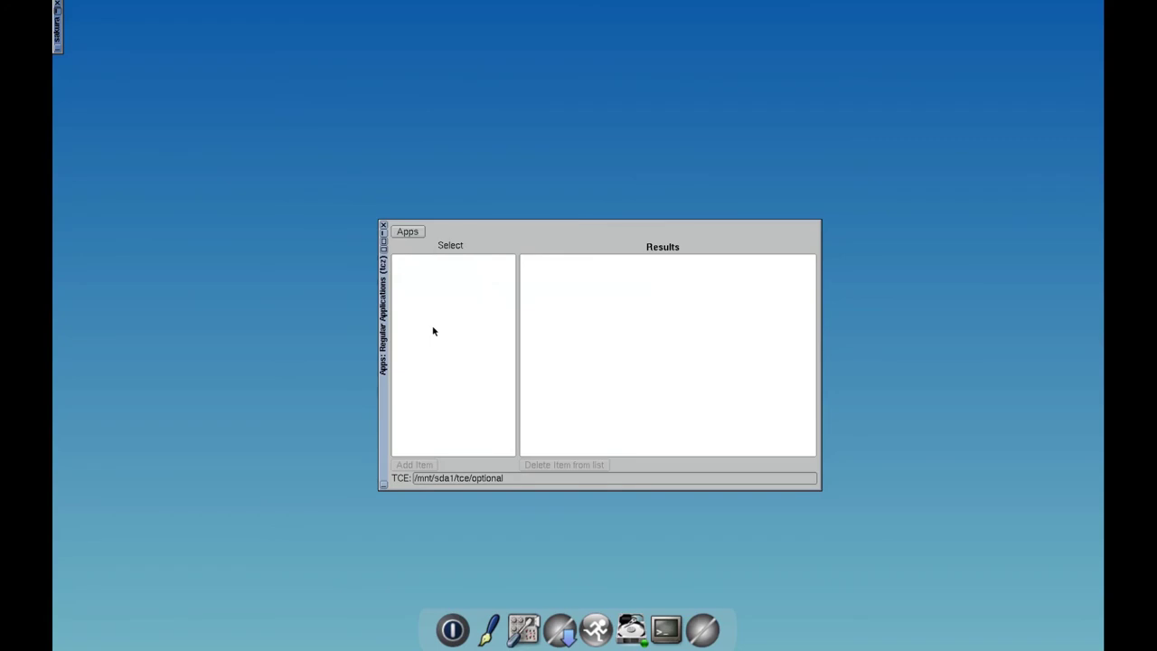
left_click(382, 226)
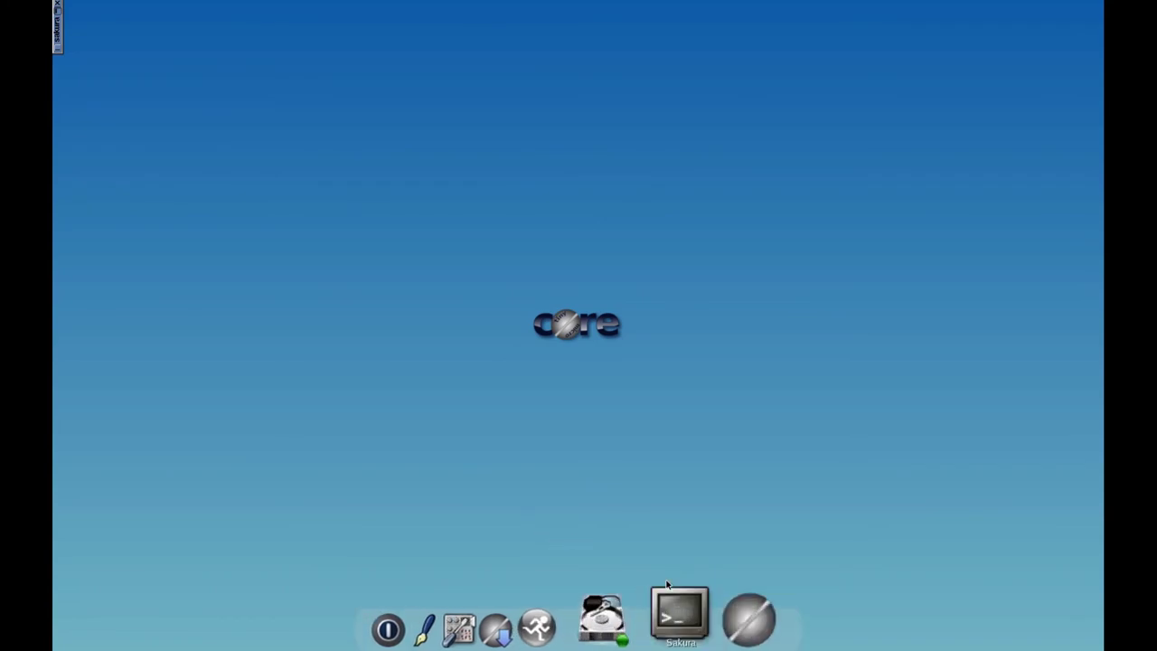
- Open a Sakura terminal, move it towards the middle of the desktop and list the home directory with ls
left_click(672, 618)
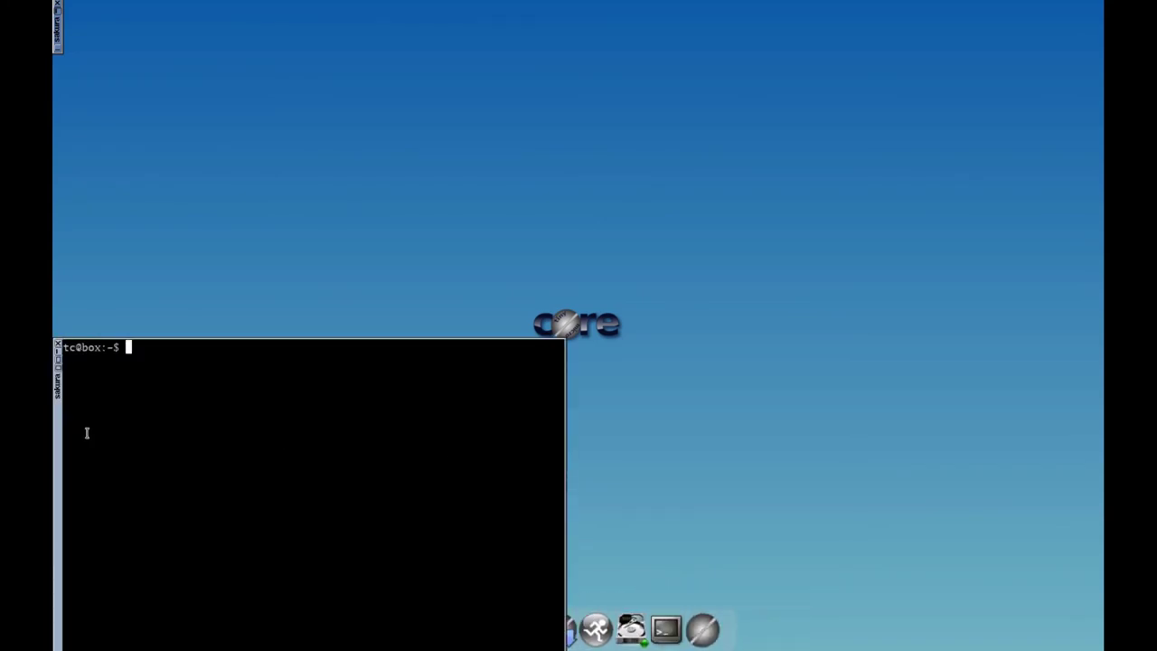
left_click_drag(62, 433, 269, 258)
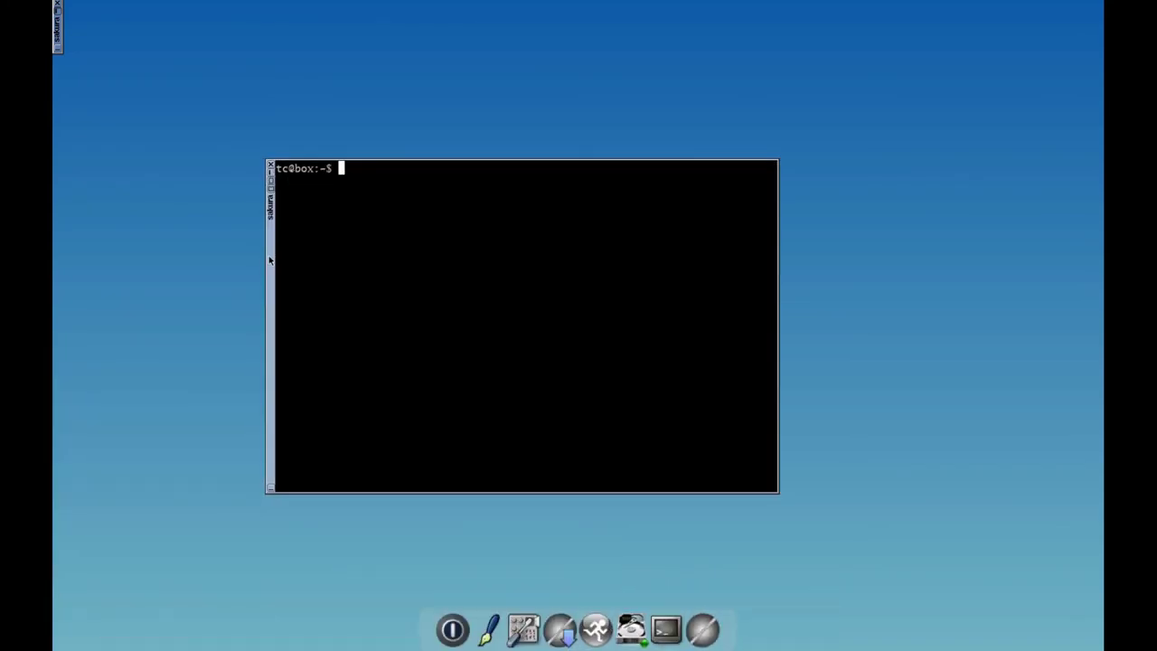
type("ls")
key("Return")
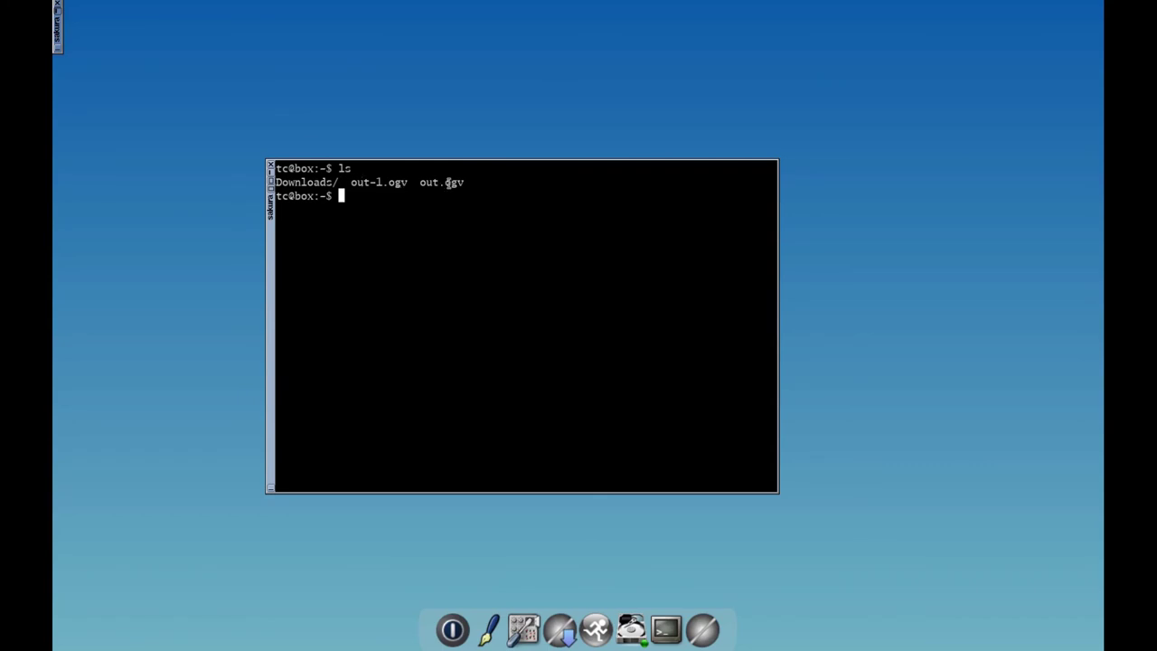
- Highlight out-1.ogv and out.ogv in the directory listing, clear the highlighting and close the terminal
left_click_drag(463, 182, 351, 182)
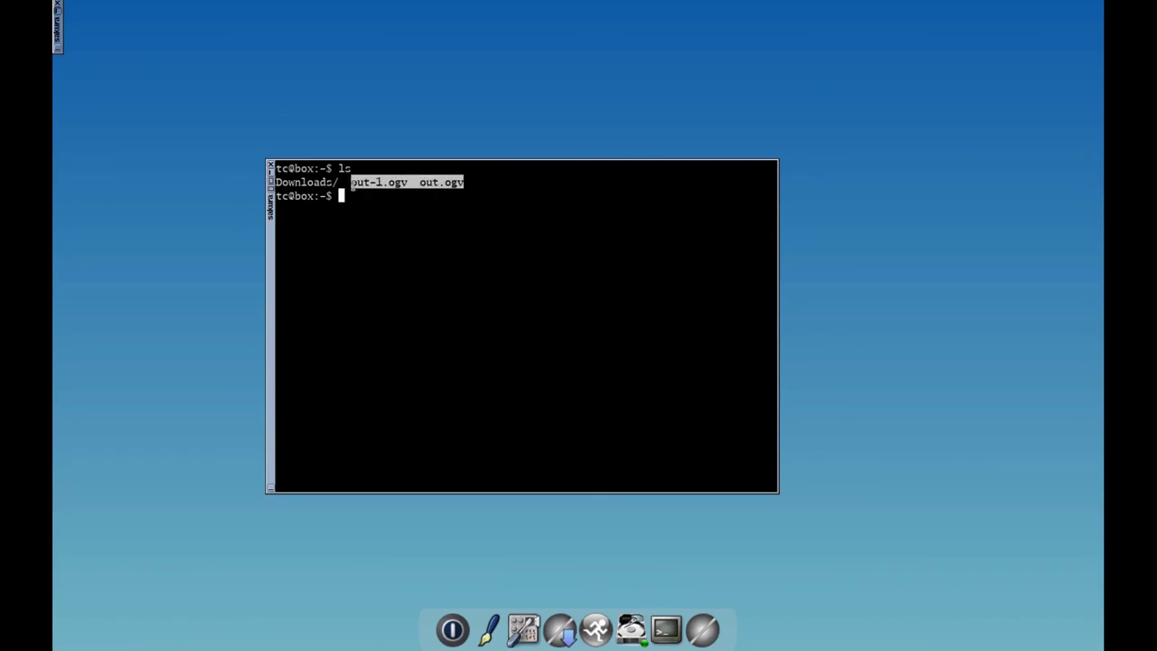
left_click(353, 184)
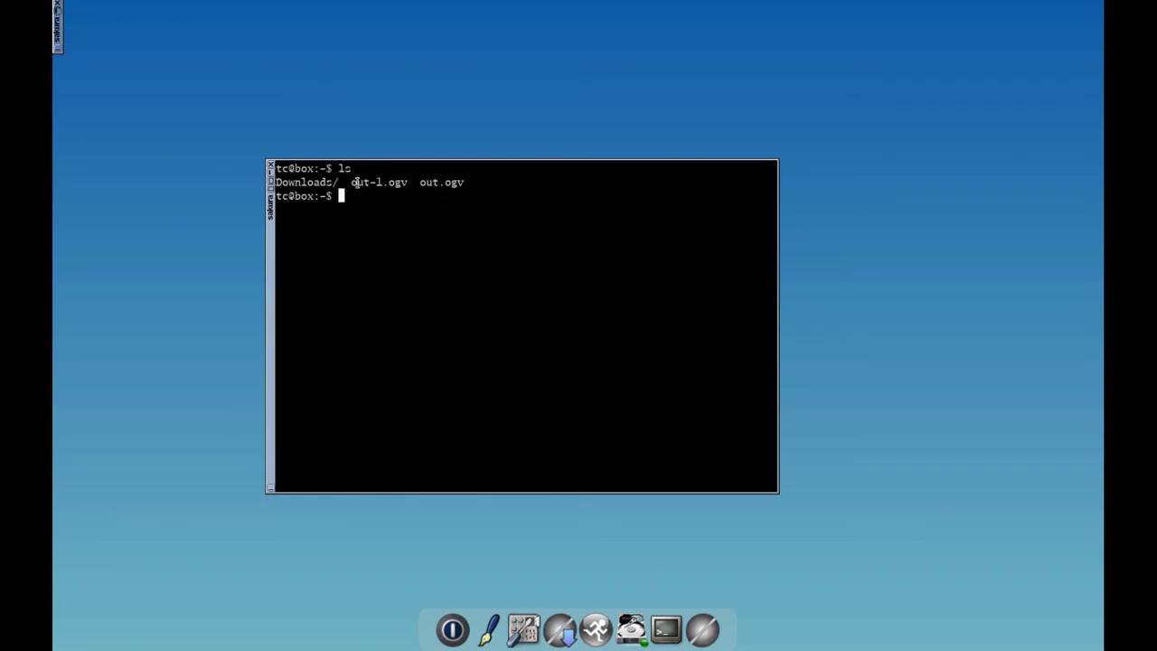
left_click_drag(351, 184, 463, 184)
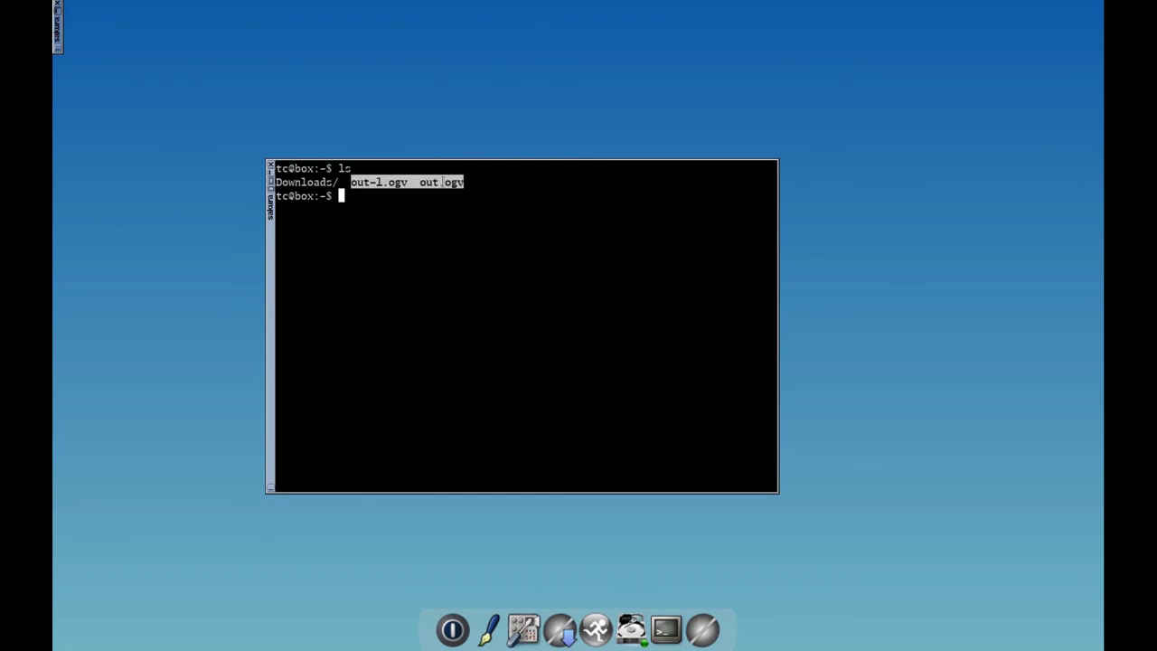
left_click(464, 184)
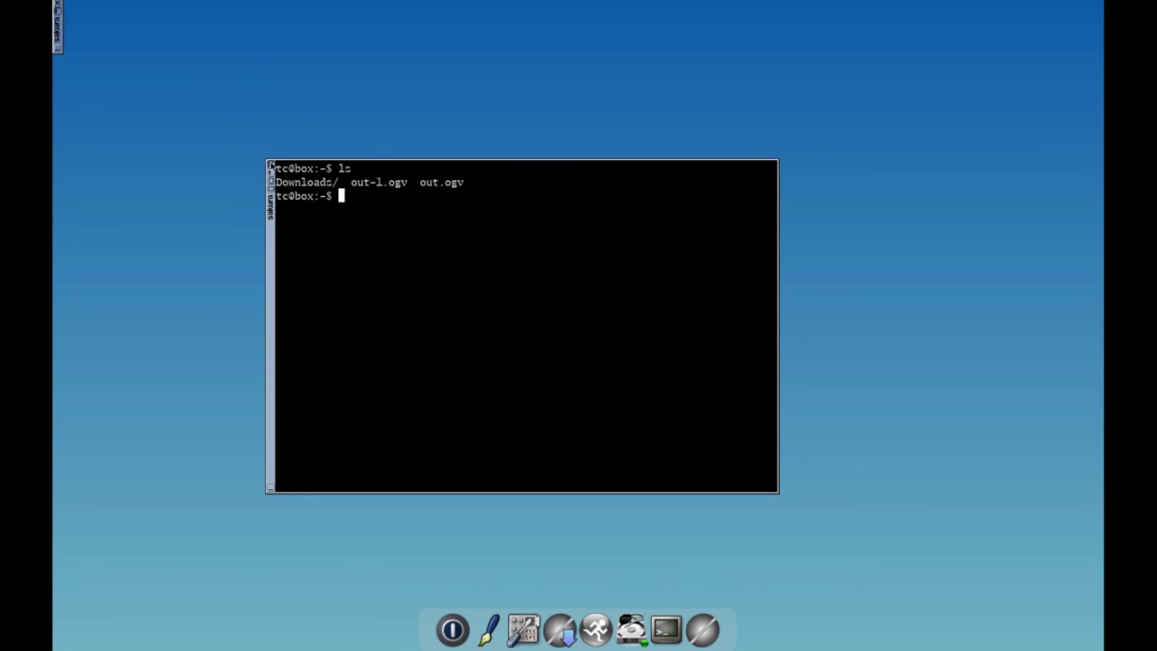
left_click(270, 167)
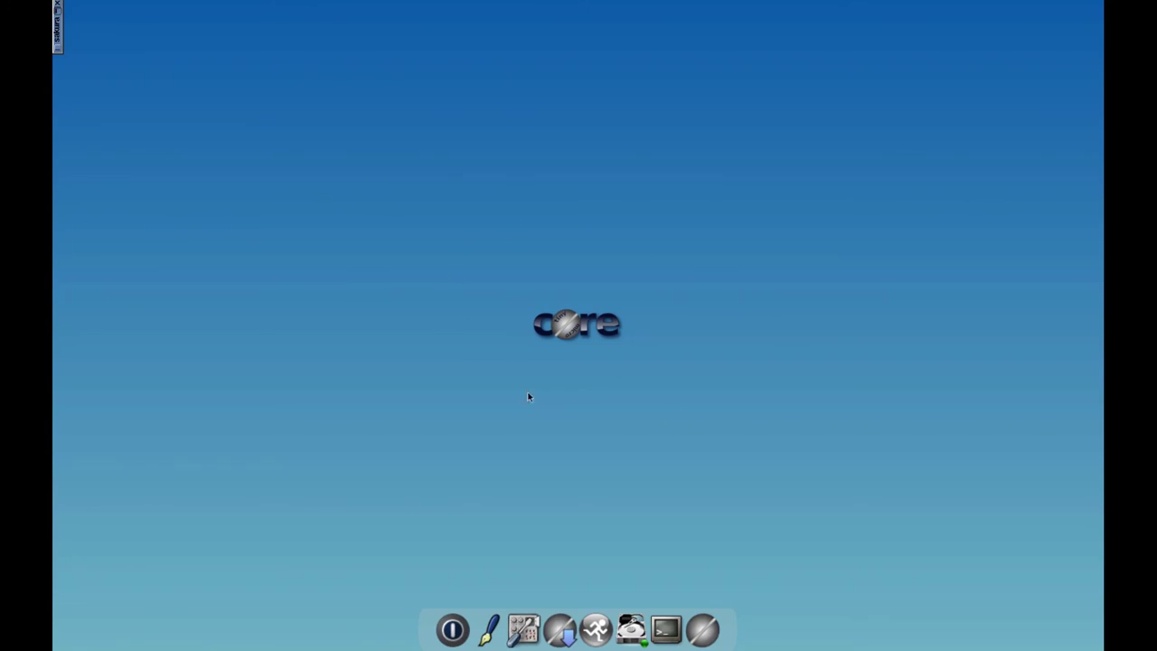
- Reopen the Apps tool, browse the remote extensions and search them by tags for window
left_click(560, 630)
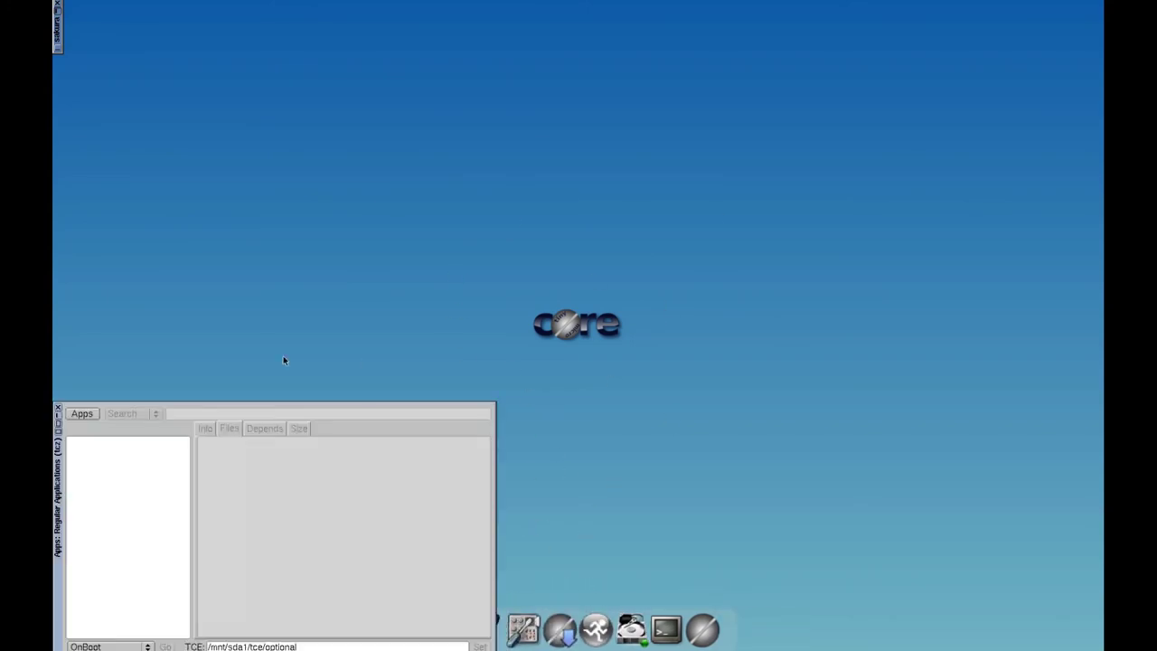
left_click(84, 416)
mouse_move(109, 425)
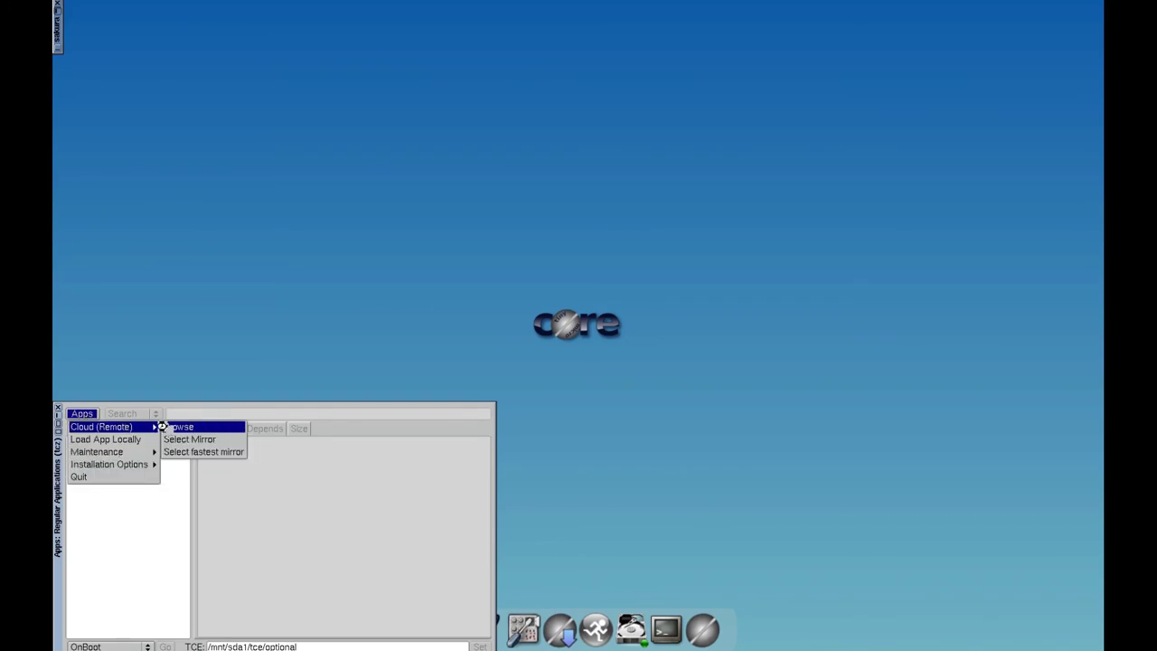
left_click(167, 424)
left_click(132, 415)
left_click(145, 438)
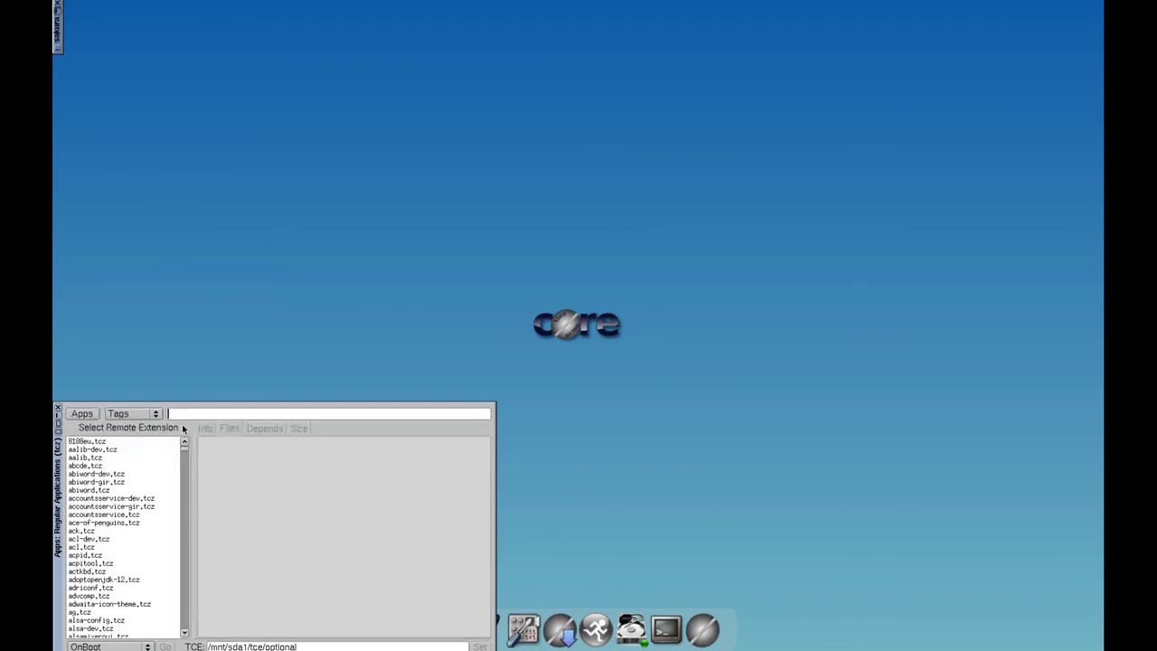
type("window")
key("Return")
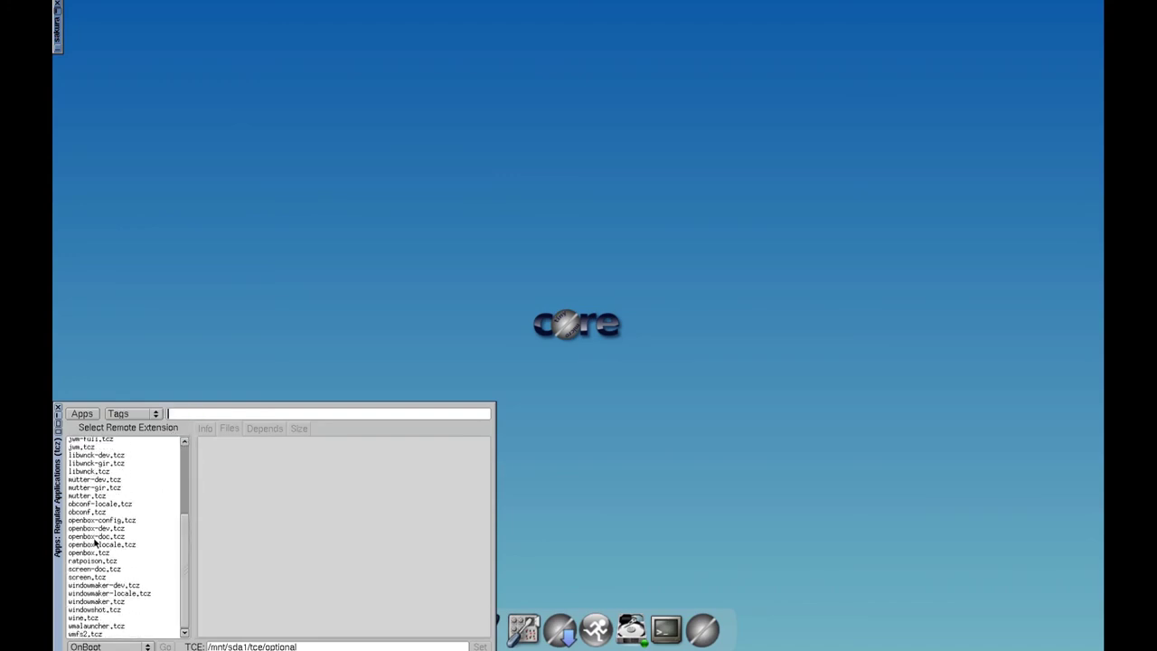
- View the info of hackedbox.tcz, icewm.tcz, fluxbox.tcz and openbox.tcz among the window manager extensions
scroll(122, 579, "up", 5)
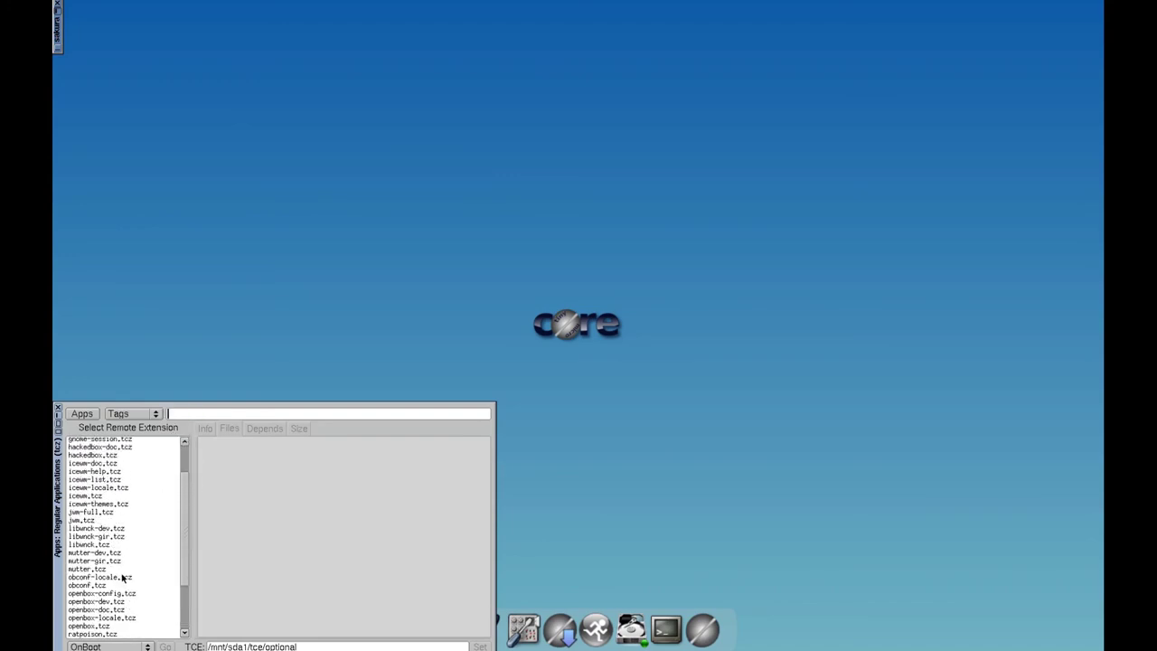
left_click(112, 499)
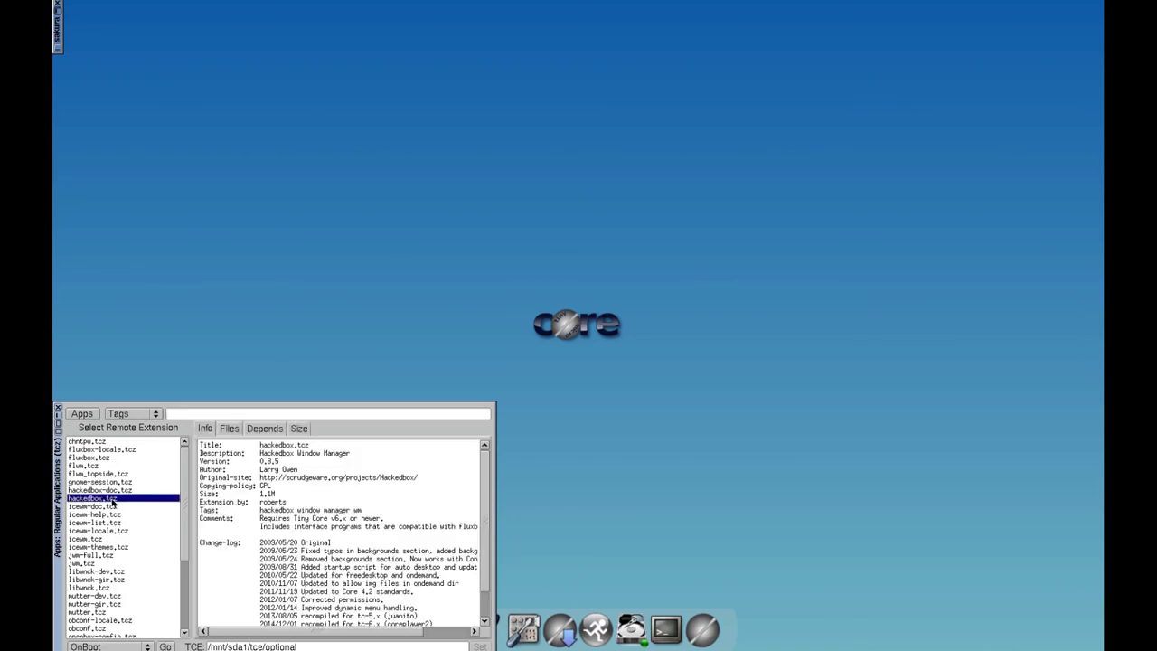
left_click(90, 539)
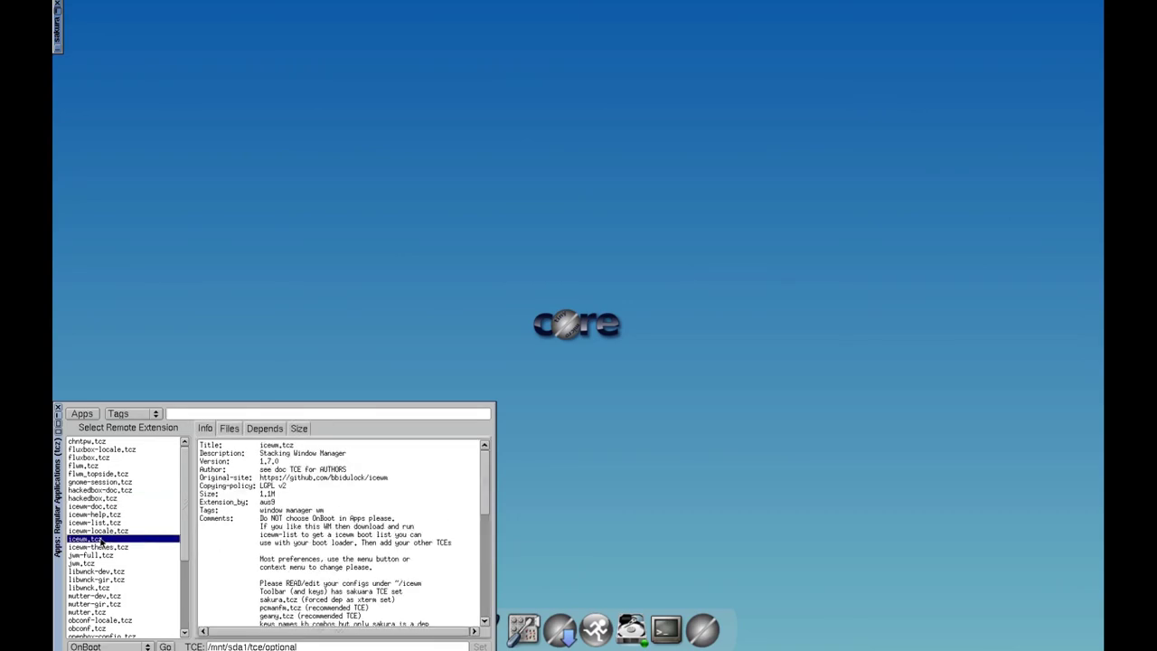
left_click(91, 457)
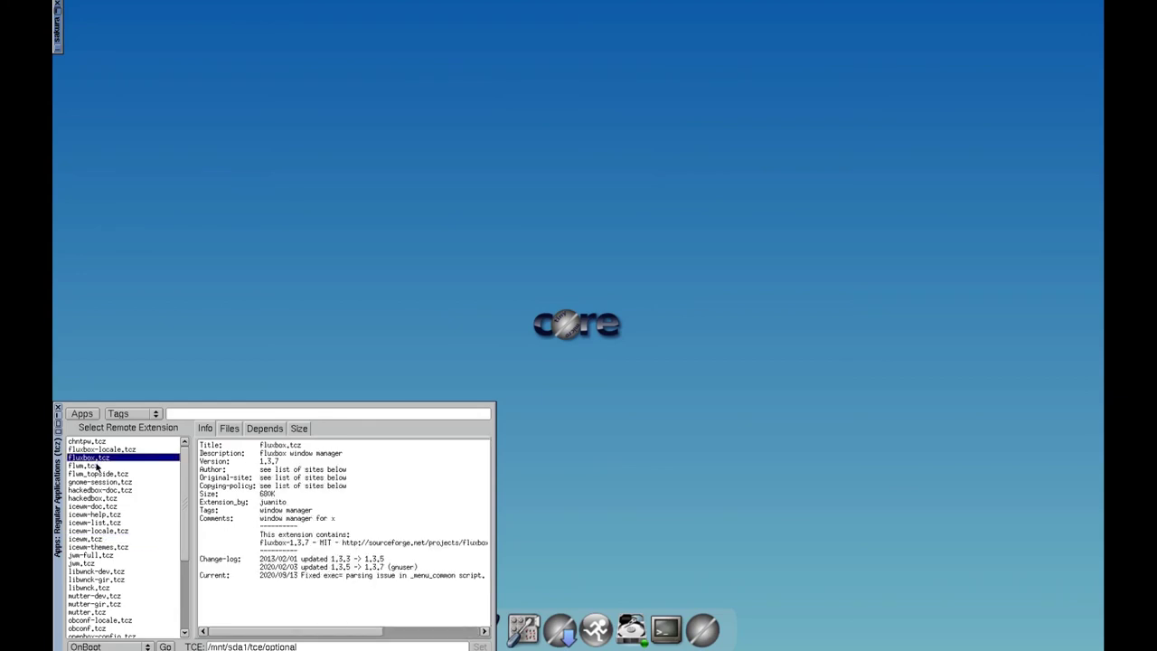
scroll(113, 506, "down", 1)
scroll(113, 506, "down", 13)
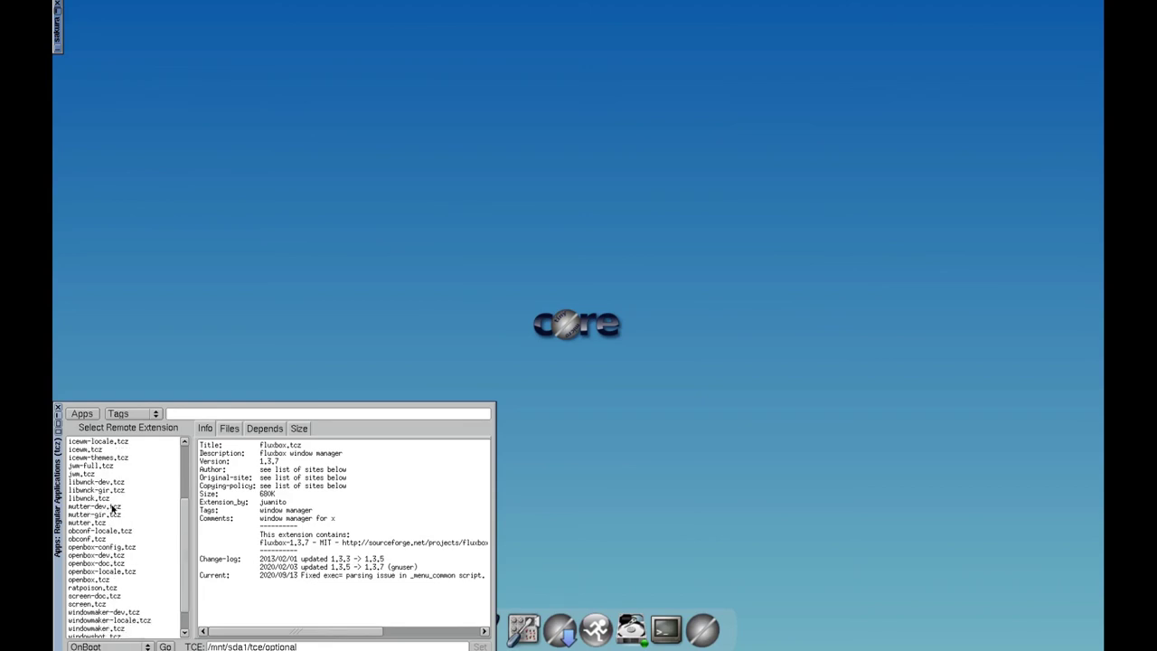
left_click(94, 555)
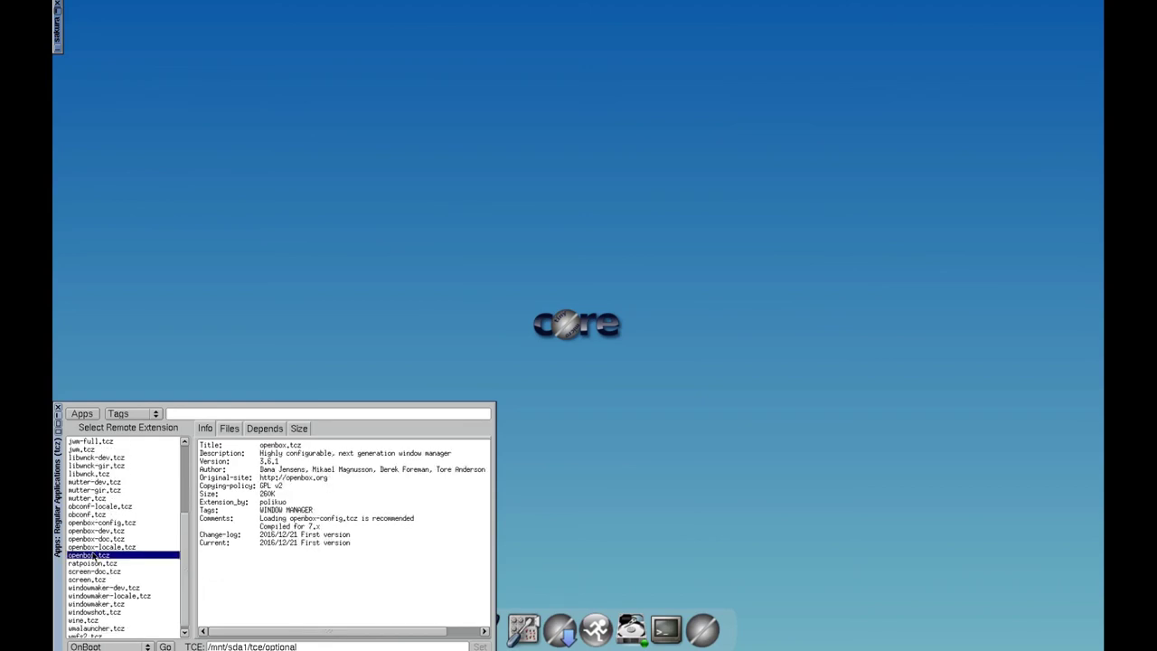
scroll(94, 555, "down", 1)
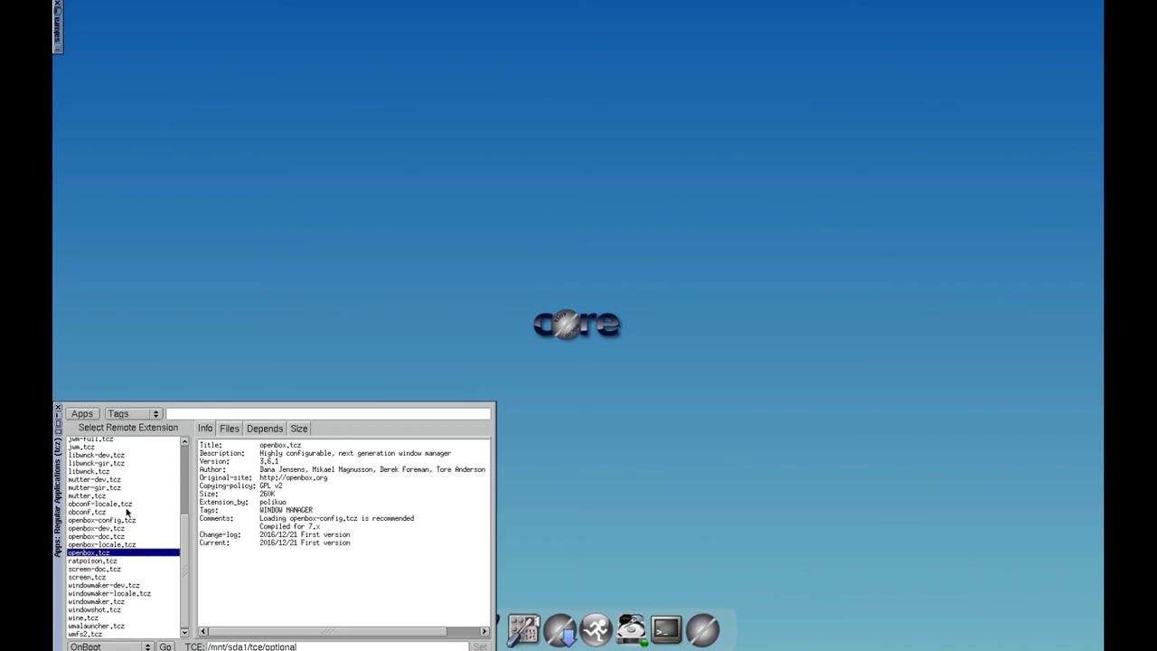
- Search the extension tags for sway and view the info of sway.tcz
left_click(181, 416)
type("sw")
key("Return")
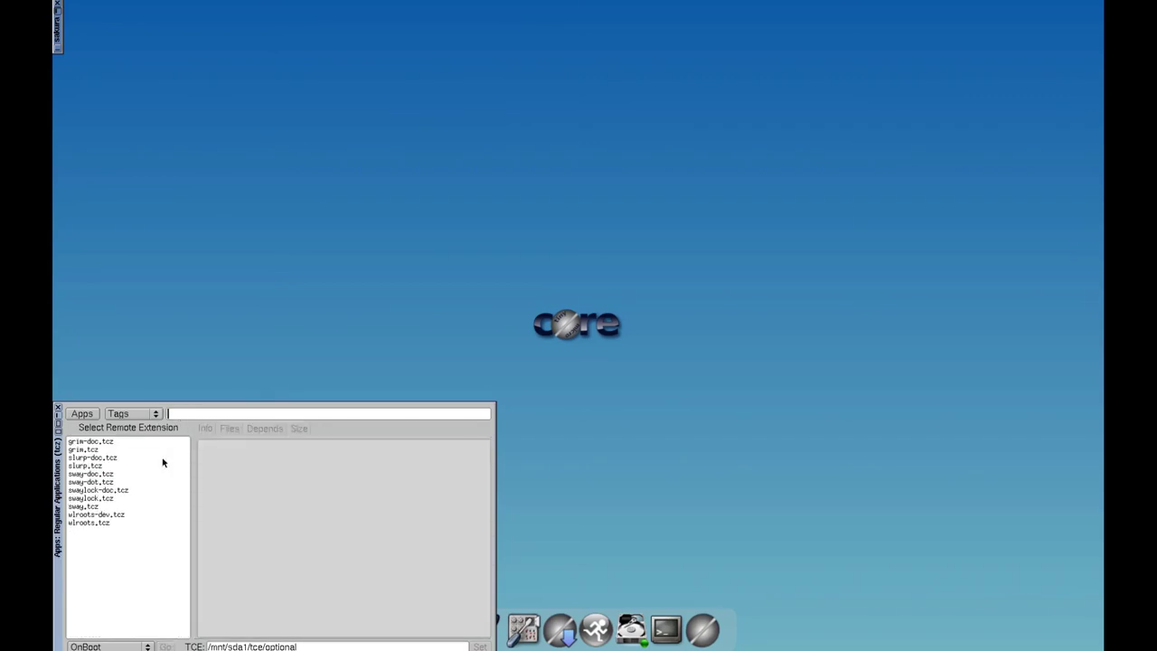
left_click(80, 510)
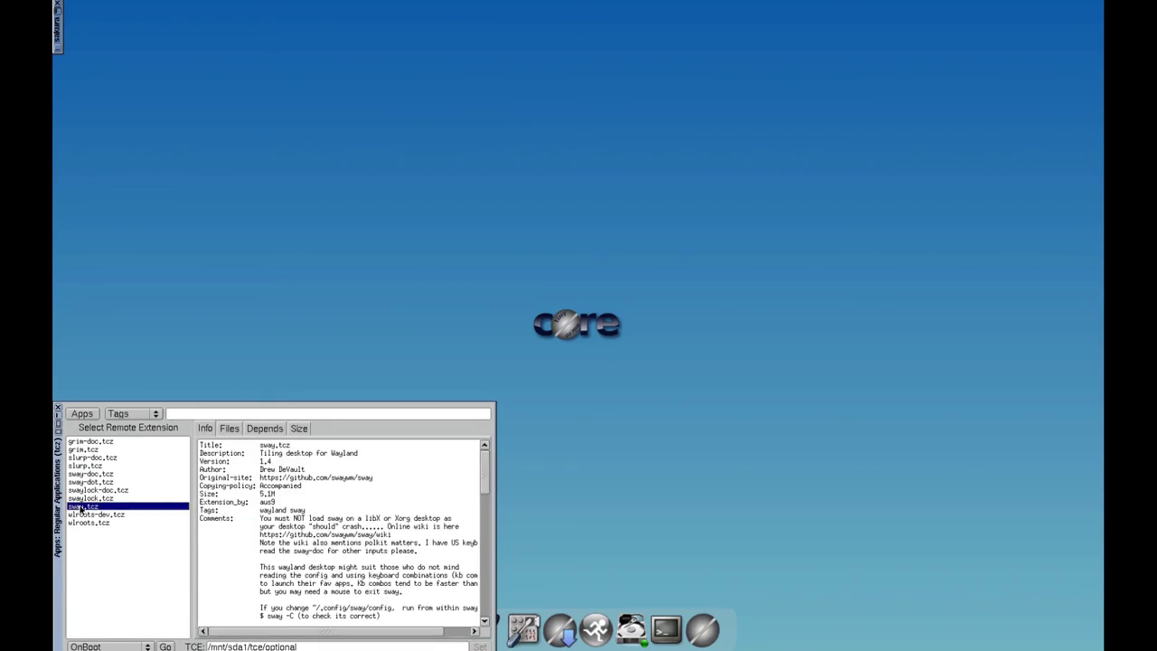